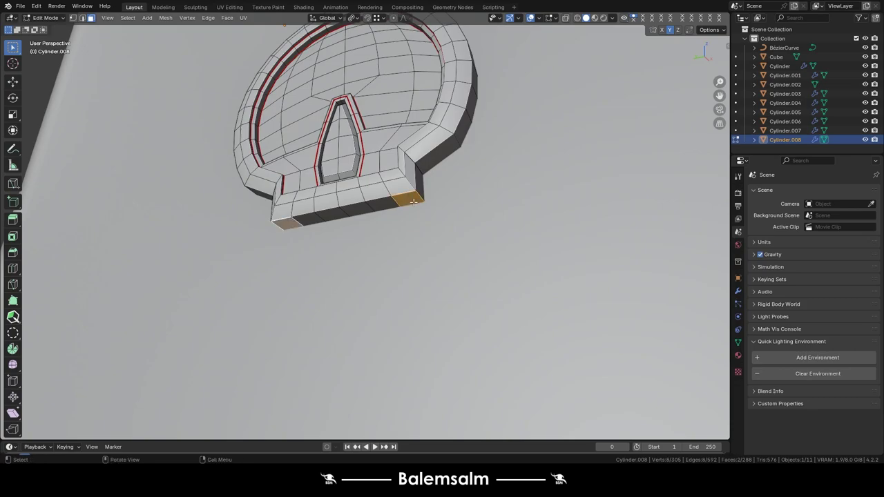
- Extrude two legs from the bracket and lower both leg bottoms along Z
key("e")
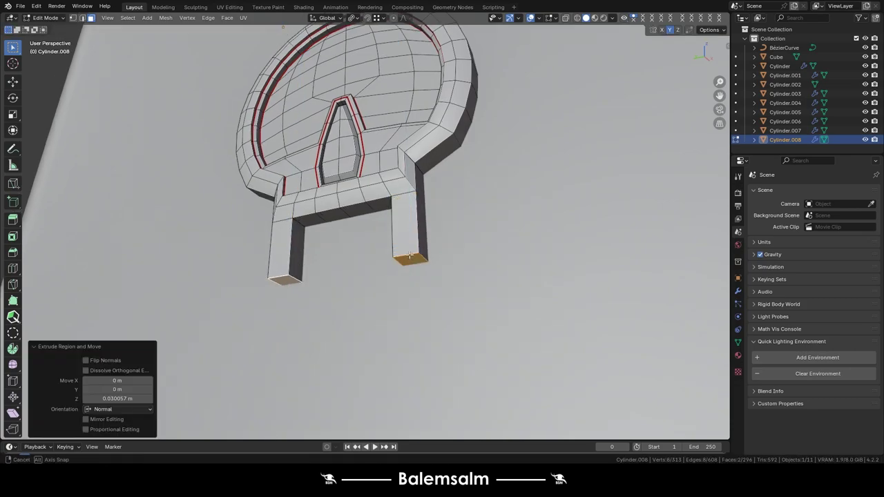
middle_click_drag(413, 276, 276, 262)
left_click(260, 260, "shift")
left_click(261, 261, "shift")
key("g")
key("z")
left_click(325, 182)
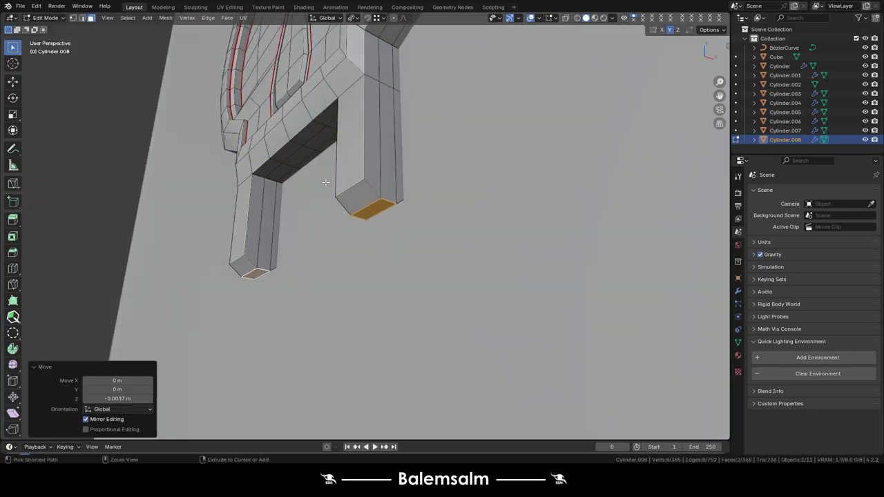
left_click(349, 150)
- Add a loop cut around each leg and select a face on a leg's side
key("ctrl+r")
left_click(247, 237)
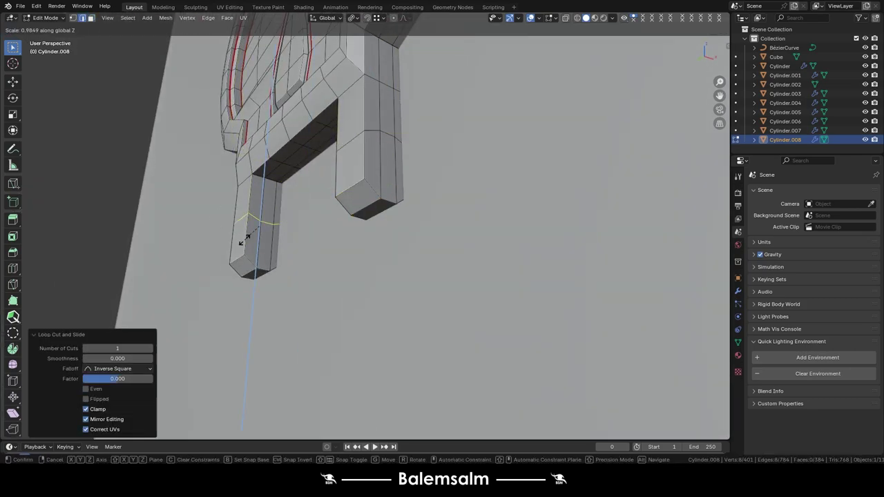
left_click(396, 165)
middle_click_drag(388, 160, 345, 207)
left_click(428, 296, "ctrl")
scroll(428, 296, "up", 4)
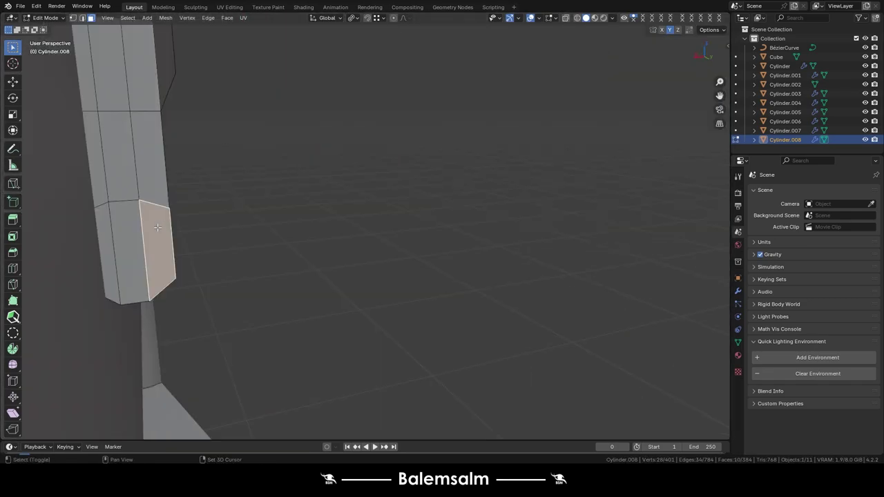
- Inset the side face, make it round with LoopTools Circle, and scale it to about 0.73
key("i")
left_click(287, 257)
right_click(254, 200)
left_click(300, 210)
scroll(298, 268, "down", 4)
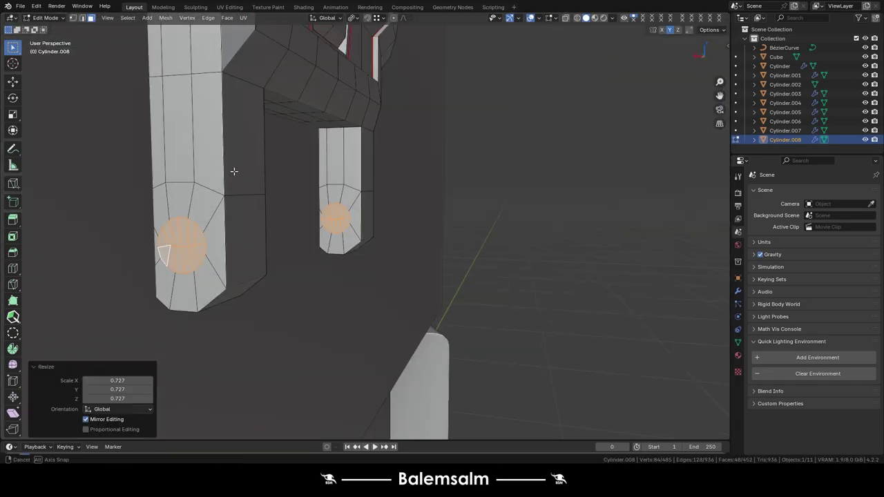
key("alt+z")
middle_click_drag(298, 207, 298, 268)
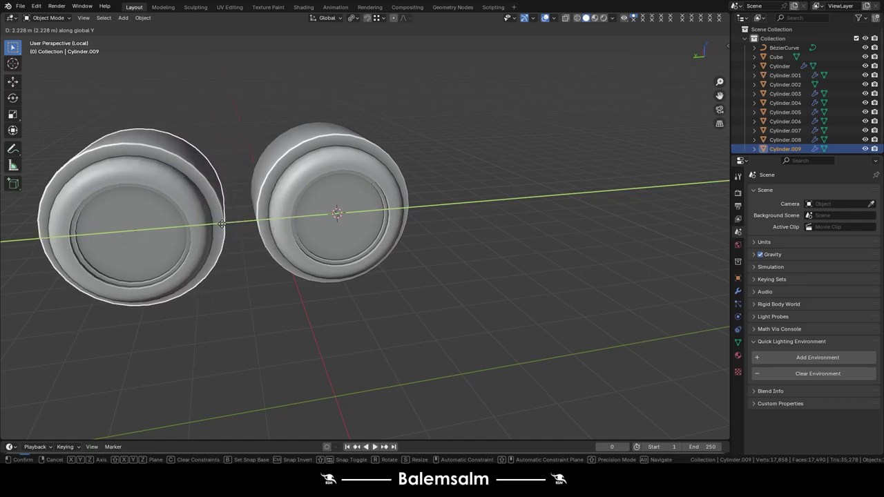
- Hide the Cylinder.009 copy, then edit Cylinder.006's mesh from the left view and select a ring face
key("shift+d")
right_click(323, 279)
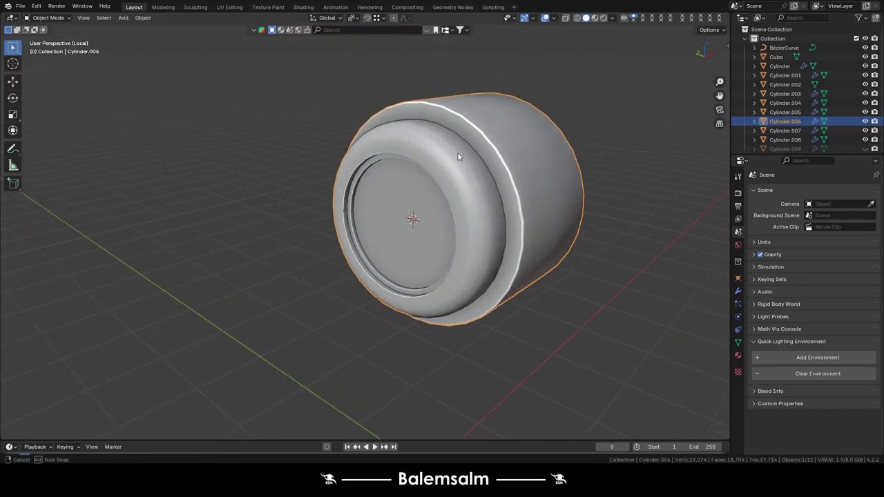
key("Tab")
key("grave")
left_click(391, 152)
right_click(395, 145)
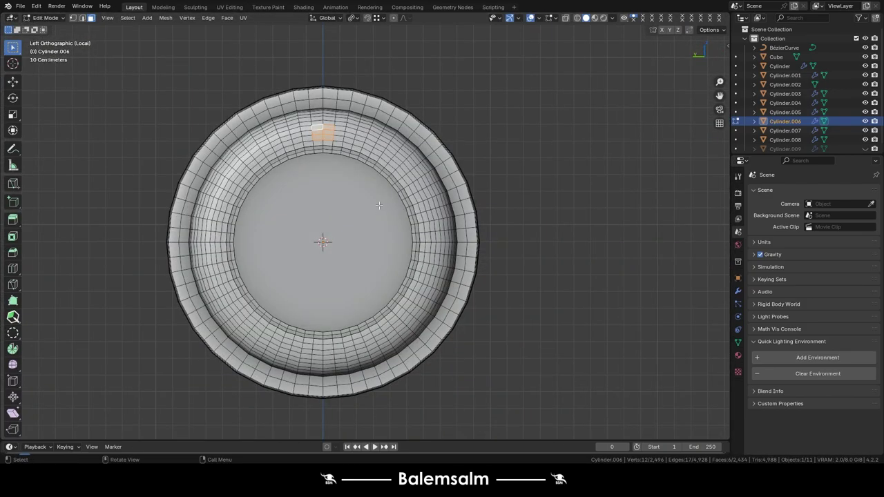
scroll(379, 163, "up", 1)
scroll(378, 162, "up", 2)
key("c")
left_click(391, 146)
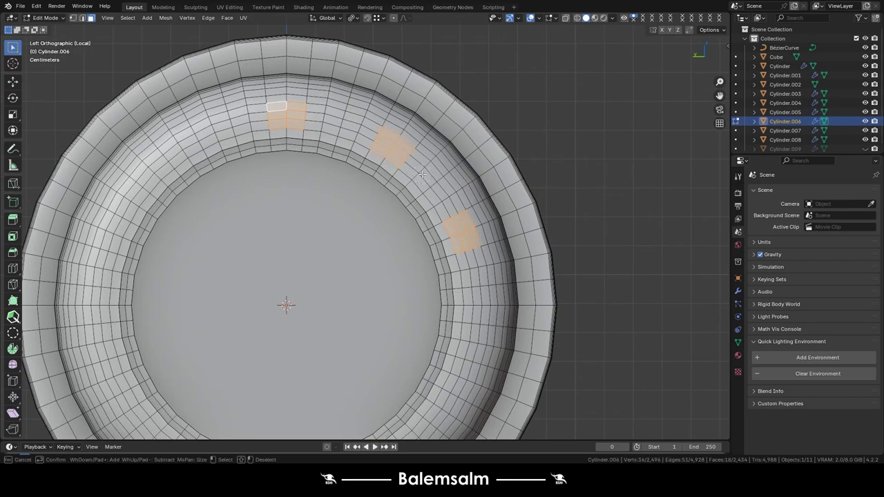
right_click(412, 203)
middle_click_drag(412, 202, 477, 169, "shift")
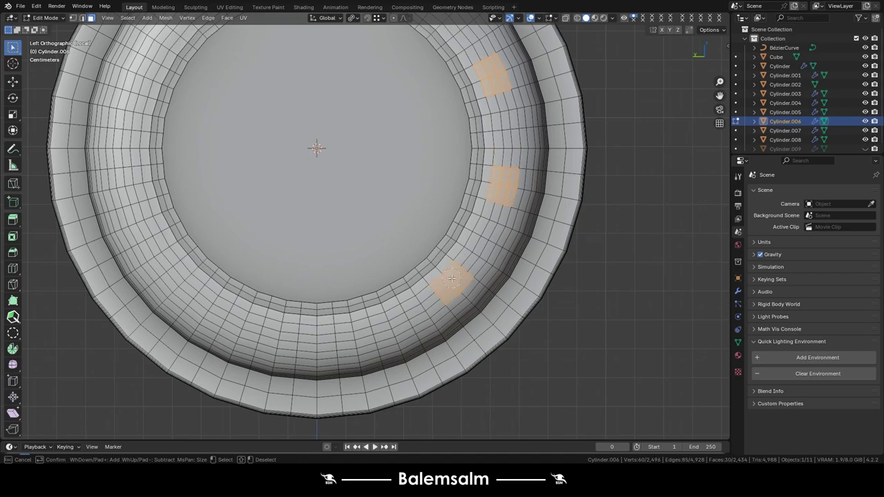
right_click(357, 279)
scroll(357, 280, "down", 3)
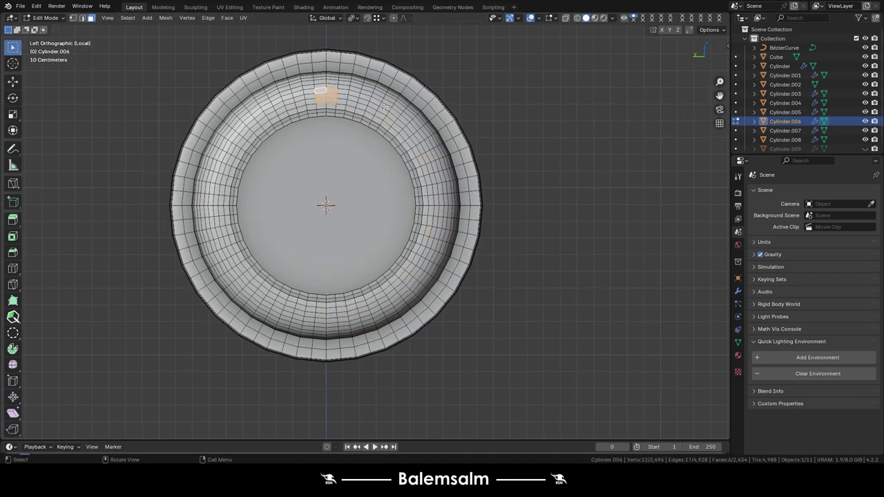
scroll(383, 106, "up", 4)
key("c")
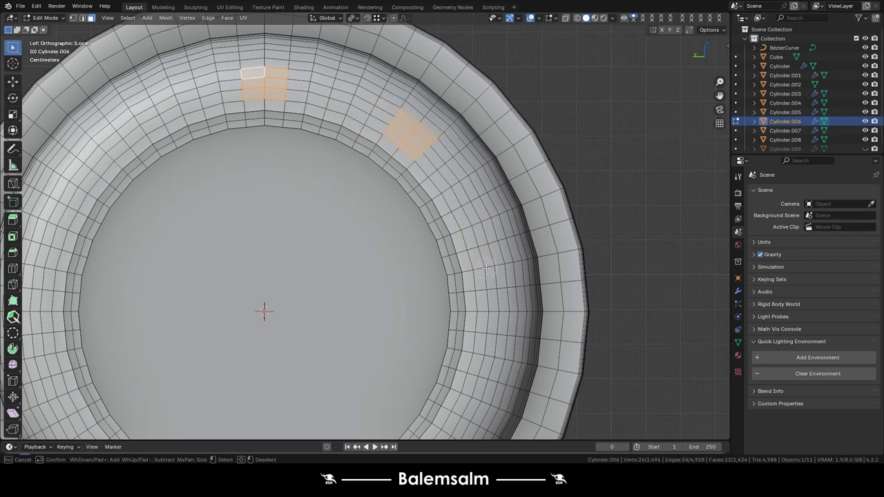
scroll(485, 268, "down", 2)
middle_click_drag(477, 263, 435, 228, "shift")
scroll(429, 209, "up", 2)
left_click(428, 209)
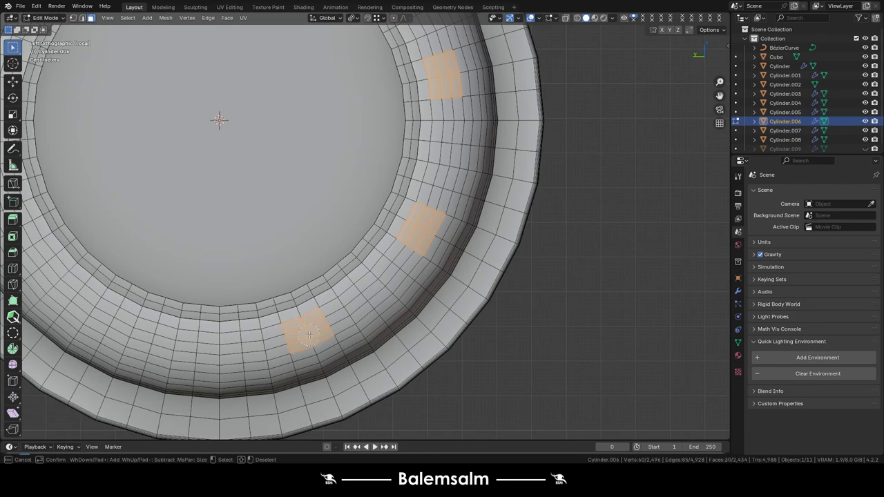
scroll(197, 352, "down", 5)
middle_click_drag(361, 241, 337, 313, "shift")
scroll(336, 313, "up", 1)
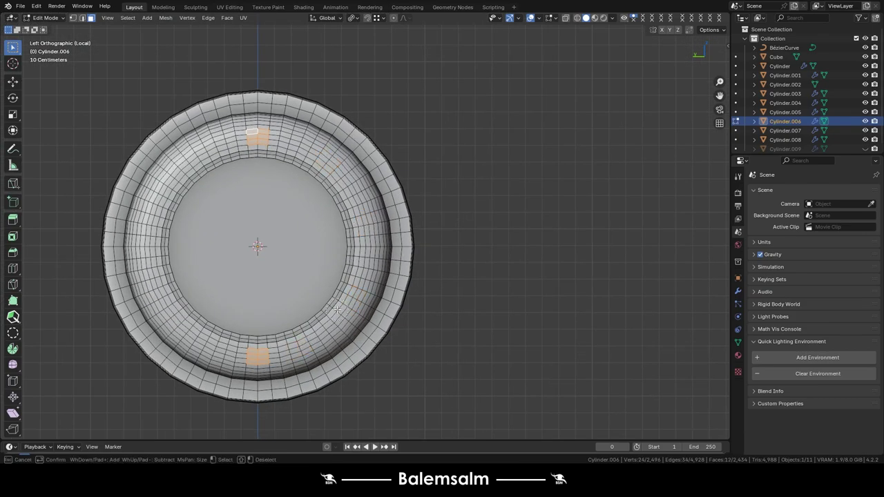
scroll(336, 310, "up", 3)
left_click(256, 138, "alt")
scroll(278, 105, "up", 1)
left_click(279, 105, "alt")
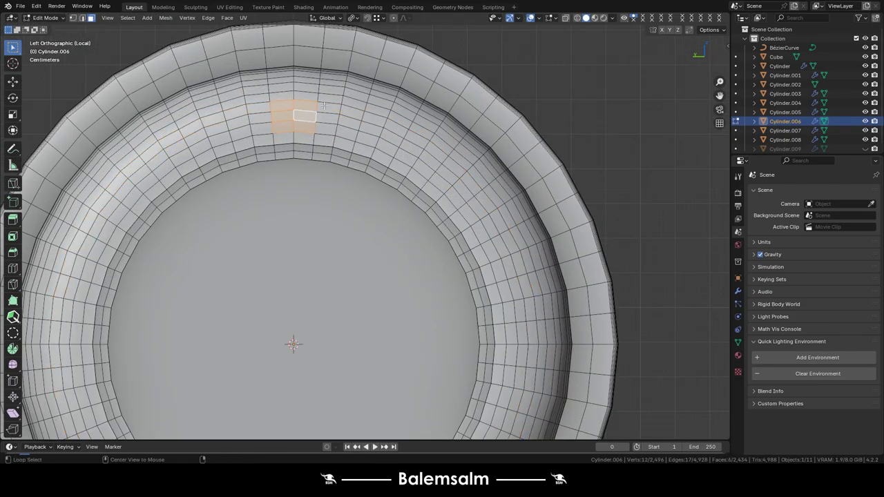
left_click(128, 17)
left_click(146, 111)
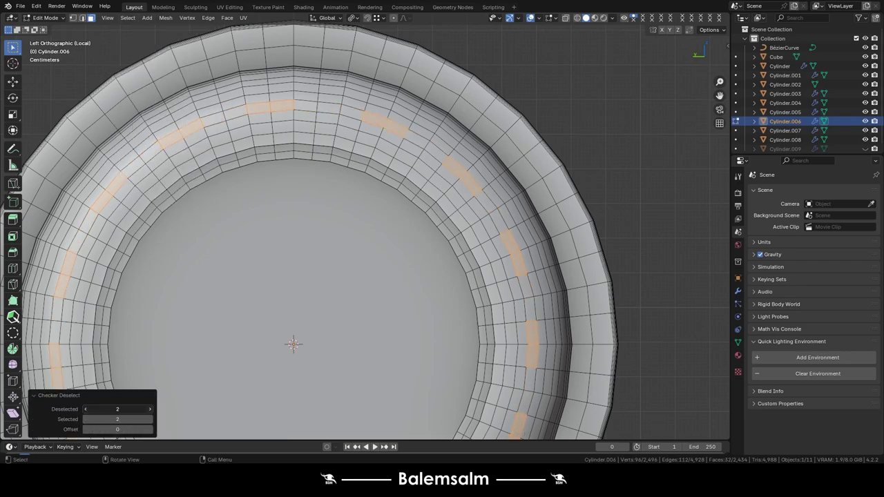
left_click(150, 410)
key("KP_Decimal")
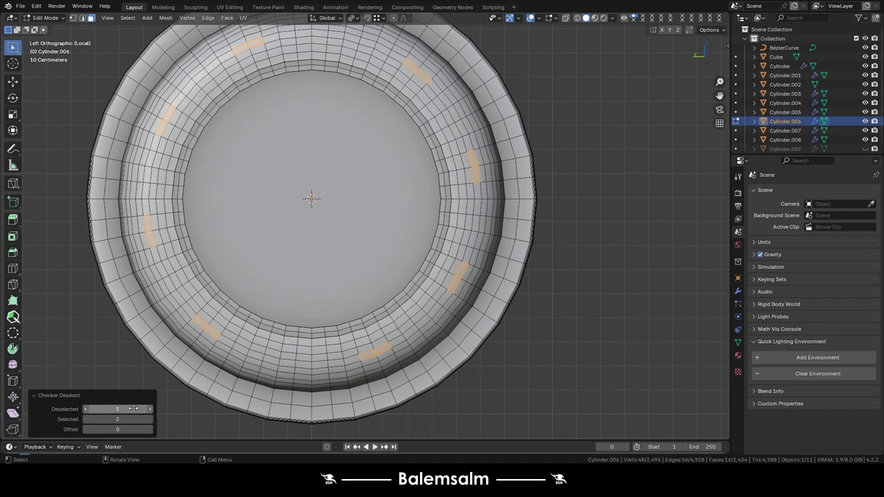
left_click(150, 409)
key("alt+a")
key("KP_1")
key("ctrl+KP_3")
scroll(271, 158, "up", 2)
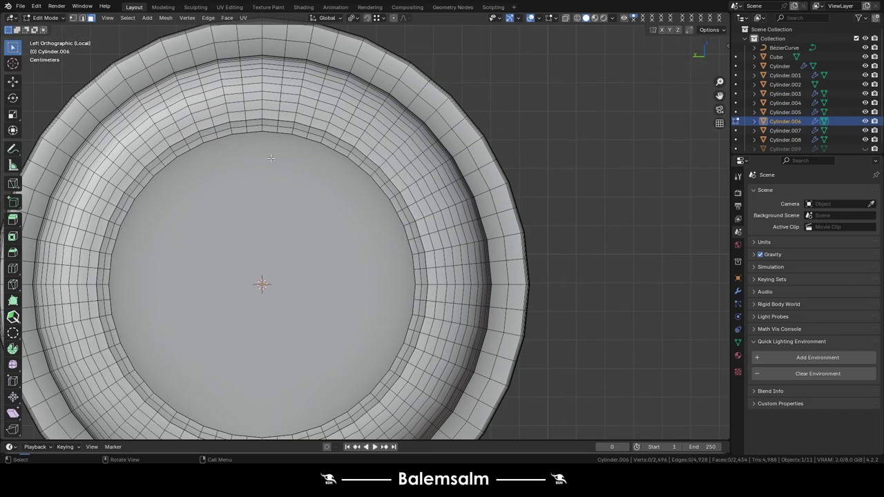
scroll(271, 158, "down", 3)
- Circle-select the first face patches around the top and right of the knob's ring
scroll(283, 127, "up", 3)
key("c")
left_click(269, 119)
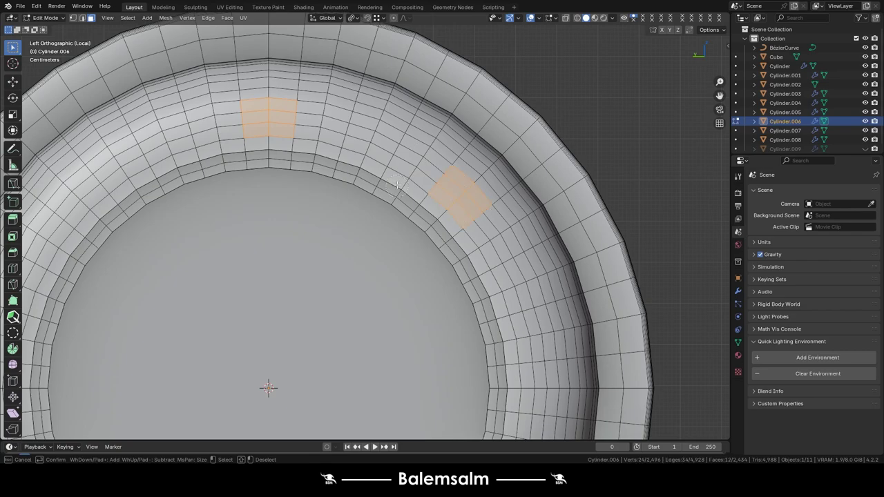
middle_click_drag(453, 232, 401, 151, "shift")
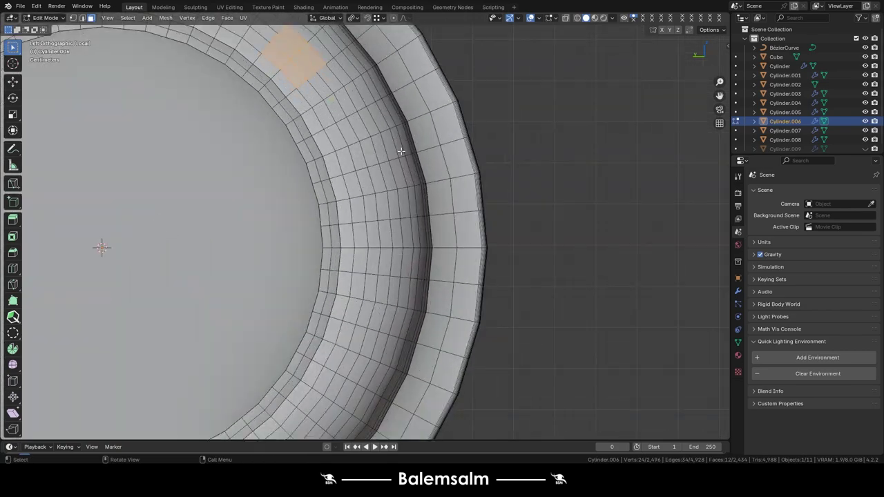
right_click(380, 245)
scroll(380, 246, "down", 3)
scroll(476, 84, "up", 4)
key("c")
left_click(422, 202)
right_click(422, 202)
scroll(282, 79, "down", 3)
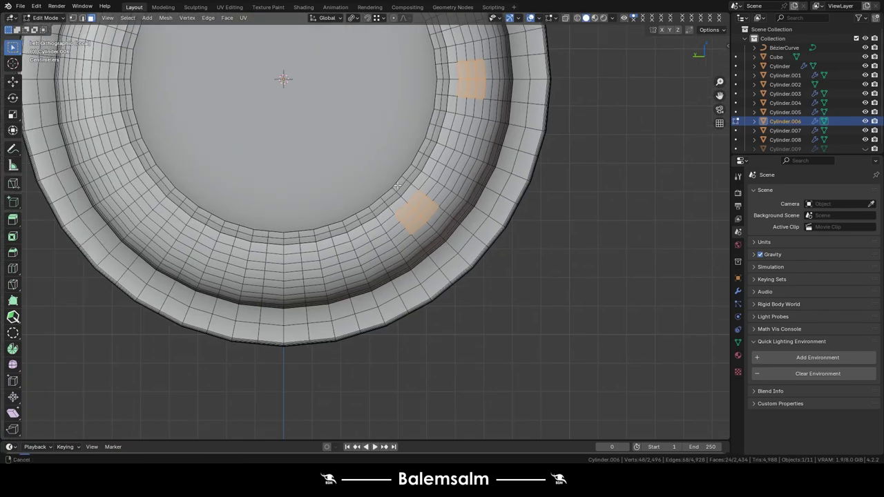
scroll(374, 214, "up", 3)
right_click(264, 233)
scroll(264, 233, "down", 3)
scroll(418, 164, "up", 3)
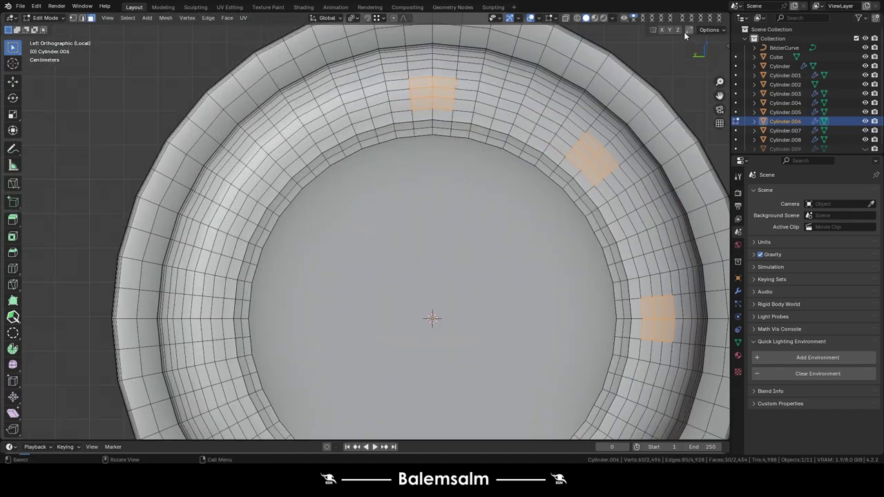
- Undo a stray extrusion, return to left view, select the last patch, and frame the selection
right_click(418, 164)
key("ctrl+z")
scroll(413, 207, "down", 3)
key("ctrl+KP_3")
scroll(549, 366, "up", 3)
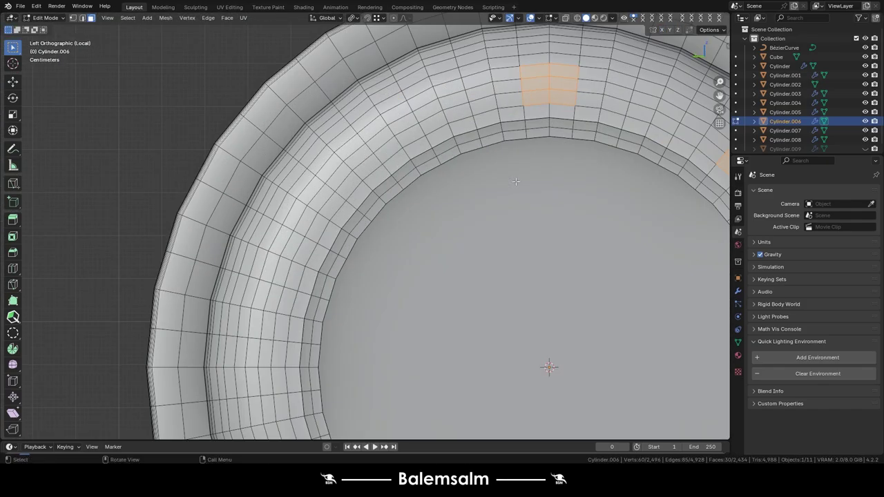
key("c")
left_click(230, 181)
right_click(230, 181)
scroll(327, 149, "down", 3)
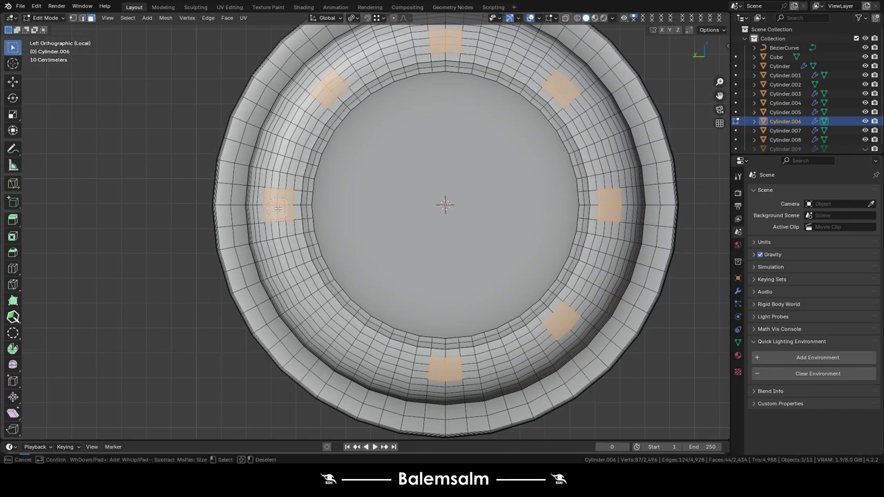
middle_click_drag(264, 205, 293, 130, "shift")
scroll(440, 212, "up", 2)
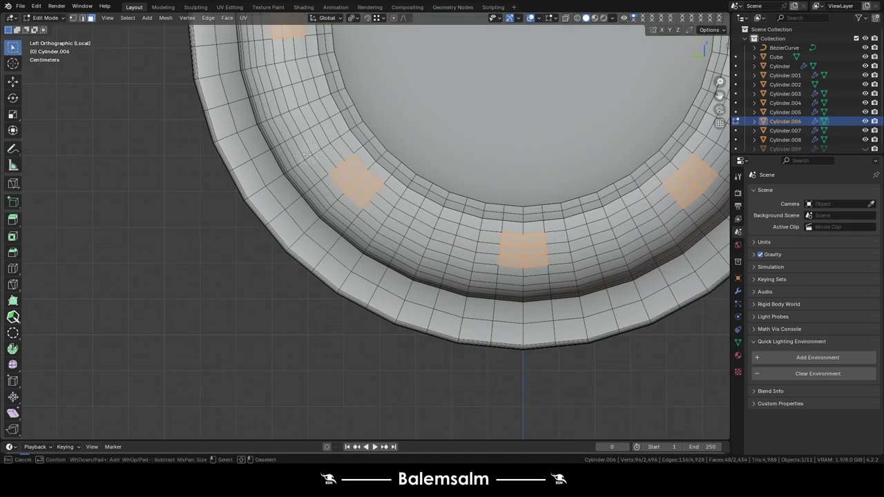
key("KP_Decimal")
- Make each of the eight selected patches round with LoopTools Circle
right_click(420, 162)
mouse_move(380, 203)
middle_mouse_down()
mouse_move(420, 163)
mouse_move(387, 200)
middle_mouse_up()
left_click(462, 174)
scroll(408, 147, "up", 4)
scroll(357, 223, "up", 3)
- Extrude the round patches inward along the X axis
key("e")
key("x")
left_click(416, 185)
scroll(416, 185, "up", 2)
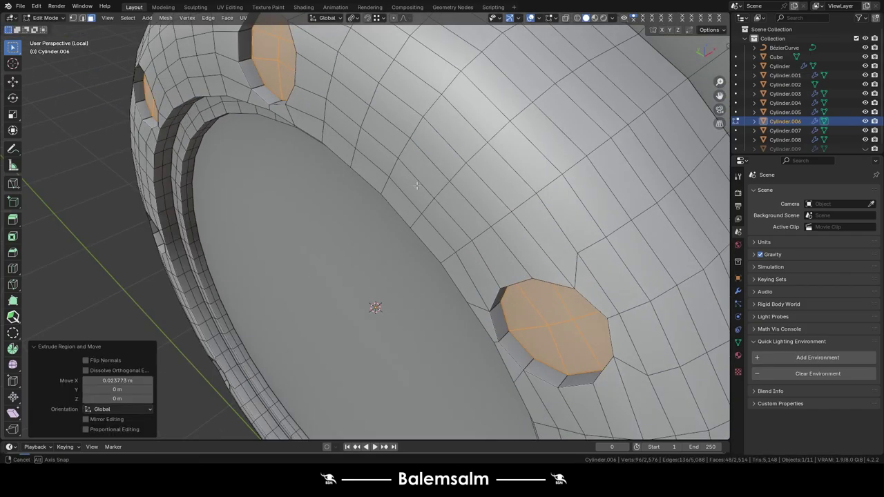
scroll(416, 185, "down", 3)
scroll(416, 185, "down", 3)
middle_click_drag(416, 185, 340, 227)
scroll(340, 227, "up", 5)
- Extrude again, inset the hole bottoms, extrude them deeper, and return to Object Mode
key("e")
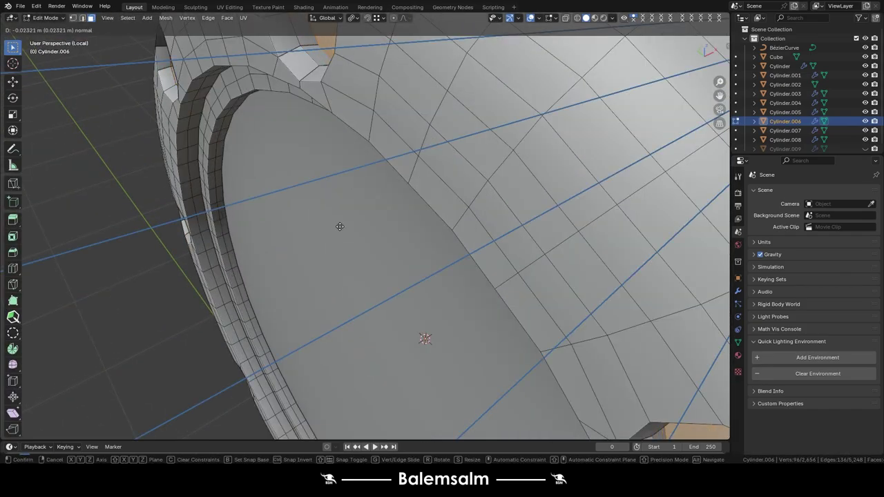
left_click(339, 226)
key("i")
left_click(340, 227)
scroll(339, 226, "down", 5)
scroll(310, 225, "up", 5)
key("e")
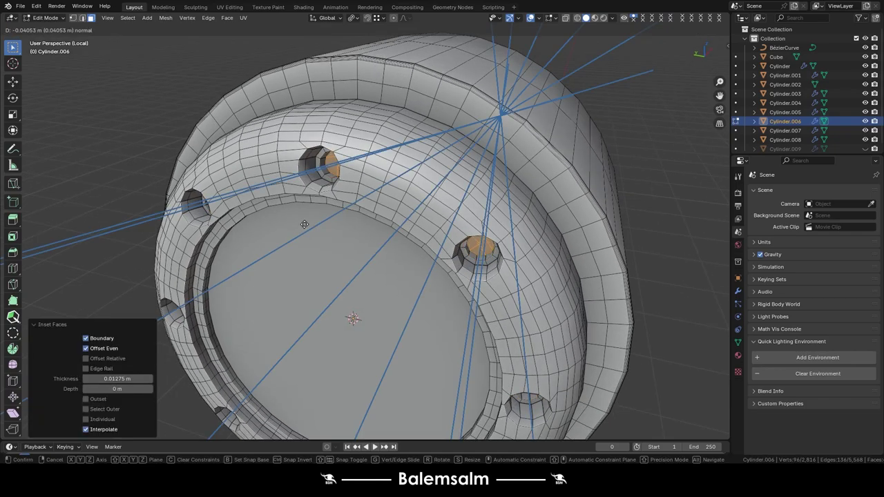
left_click(304, 224)
scroll(304, 224, "down", 3)
key("Tab")
scroll(383, 236, "down", 4)
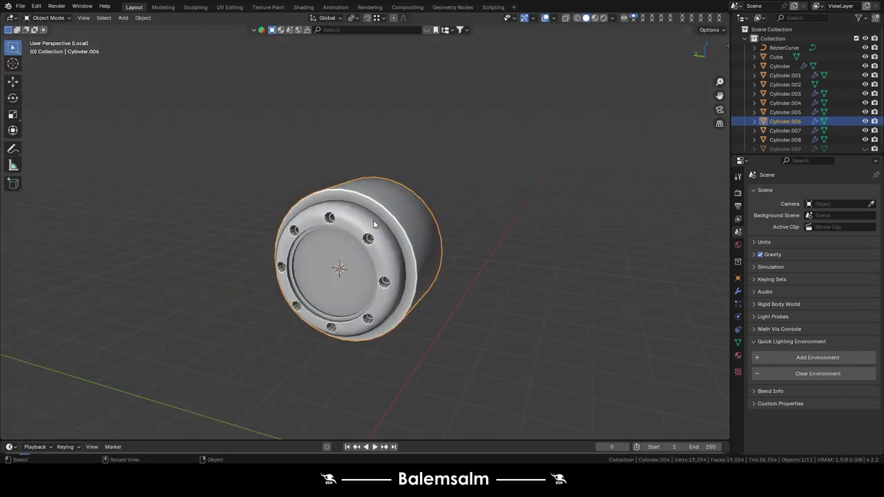
middle_click_drag(374, 224, 380, 208)
- Briefly enter Edit Mode on the wheel, open the face menu, and exit again
scroll(380, 208, "up", 8)
key("Tab")
scroll(380, 208, "up", 3)
right_click(357, 252)
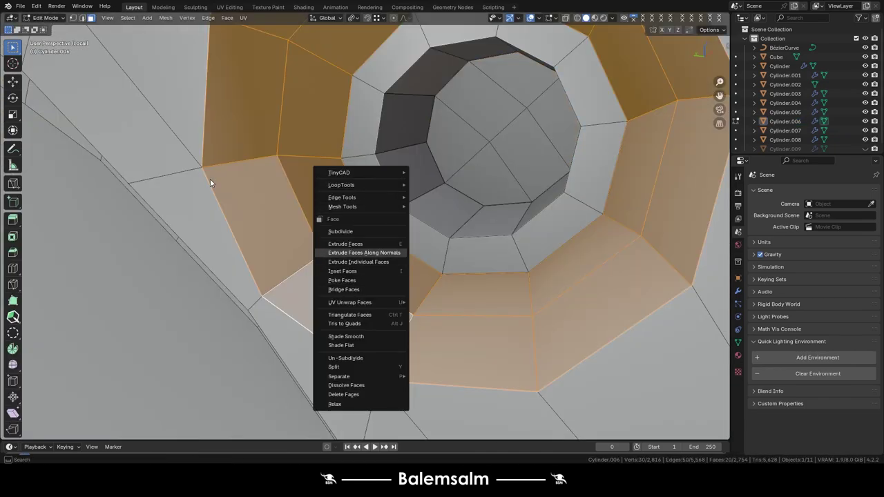
right_click(178, 156)
key("Tab")
scroll(276, 207, "down", 5)
scroll(387, 134, "up", 6)
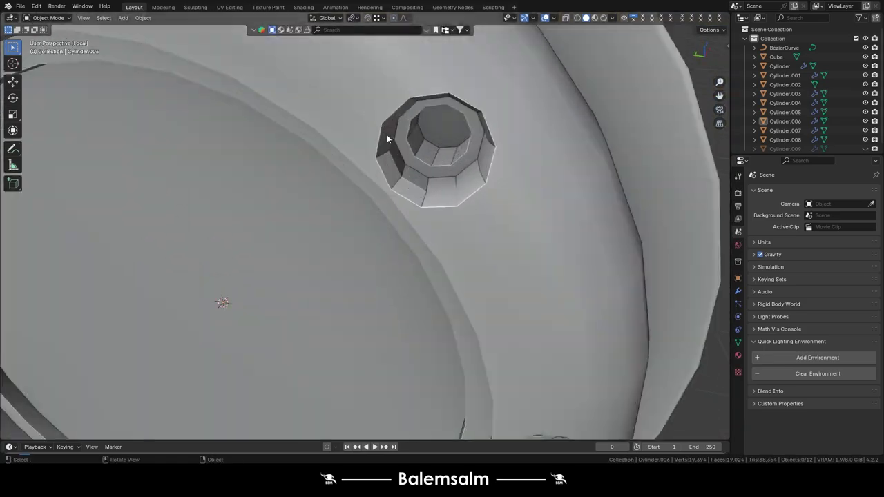
scroll(387, 138, "up", 3)
- In Edit Mode from the left view, circle-select the face patches between the bolt holes
key("Tab")
key("ctrl+KP_3")
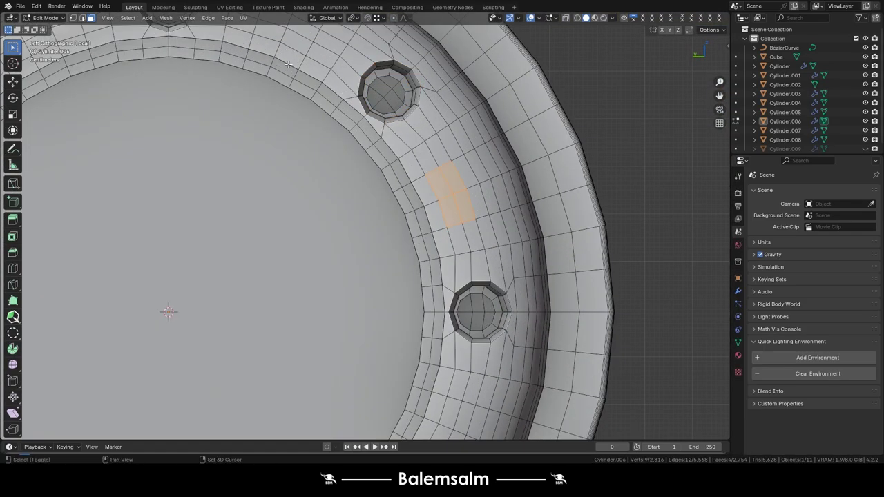
scroll(288, 64, "down", 5)
scroll(361, 154, "up", 4)
key("c")
scroll(358, 160, "down", 5, "shift")
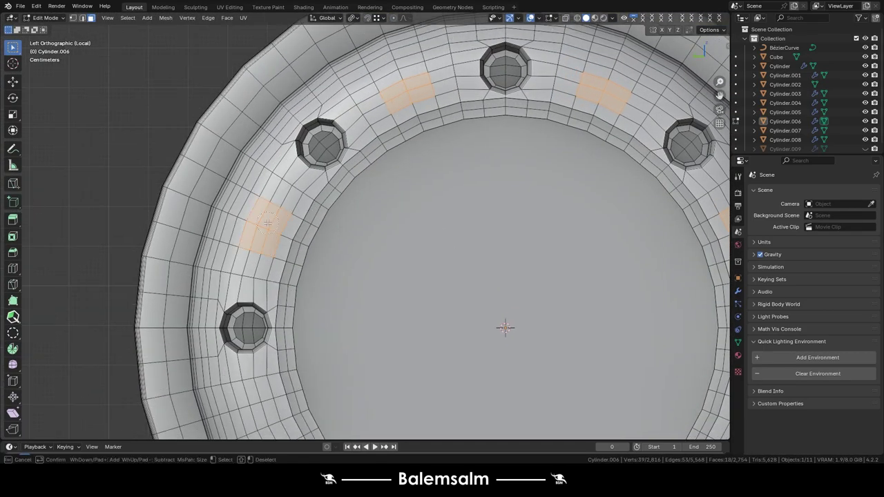
scroll(290, 278, "down", 4)
scroll(291, 278, "up", 4)
key("c")
key("Escape")
scroll(291, 278, "up", 3)
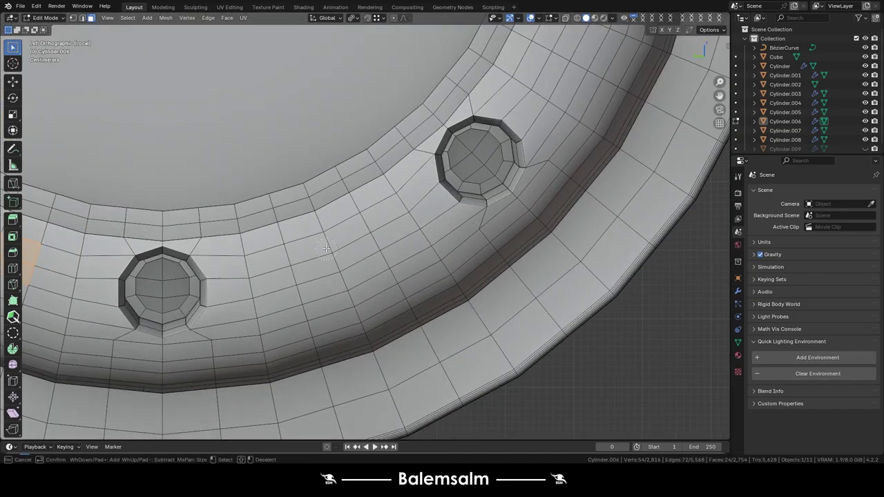
middle_click_drag(291, 278, 358, 35)
- Round the patches with LoopTools Circle, scale them to 0.715, and push them slightly inward
right_click(357, 35)
left_click(421, 51)
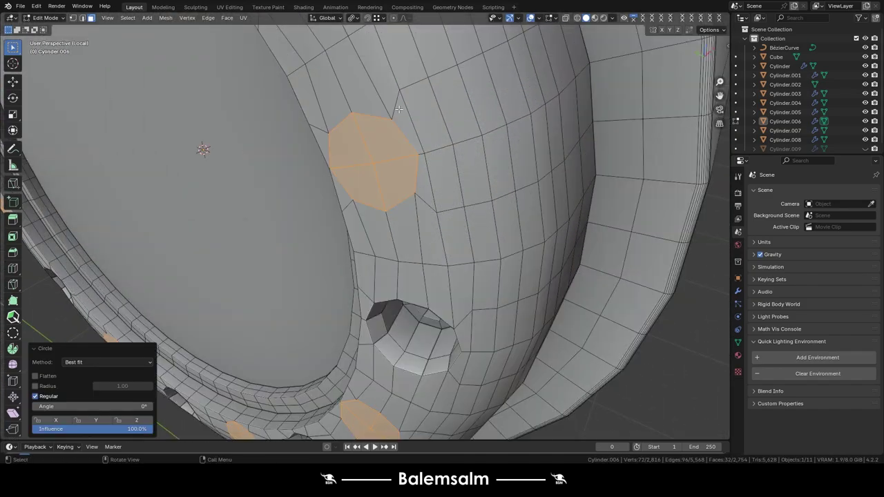
mouse_move(421, 51)
middle_mouse_down()
mouse_move(451, 200)
mouse_move(334, 213)
middle_mouse_up()
left_click(466, 216)
key("e")
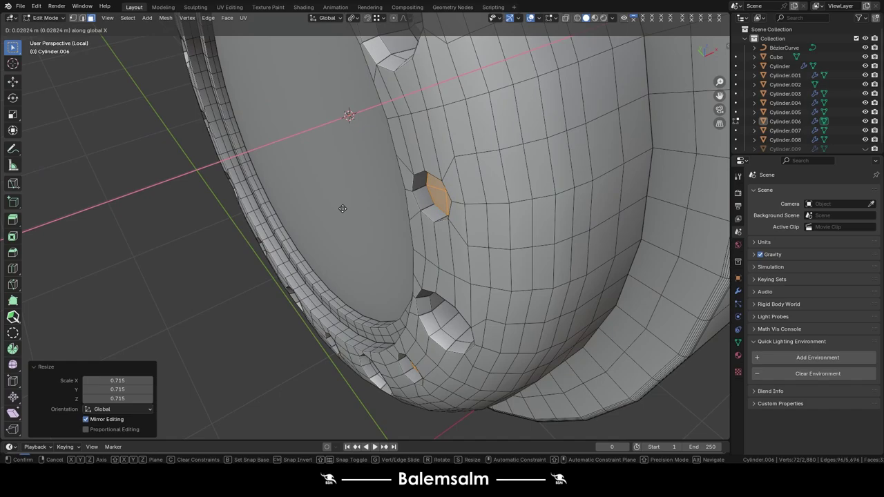
left_click(342, 208)
- Inset the round faces, extrude them into the ring, and return to Object Mode
key("g")
key("x")
left_click(459, 234)
left_click(499, 247)
middle_click_drag(499, 246, 380, 234)
key("e")
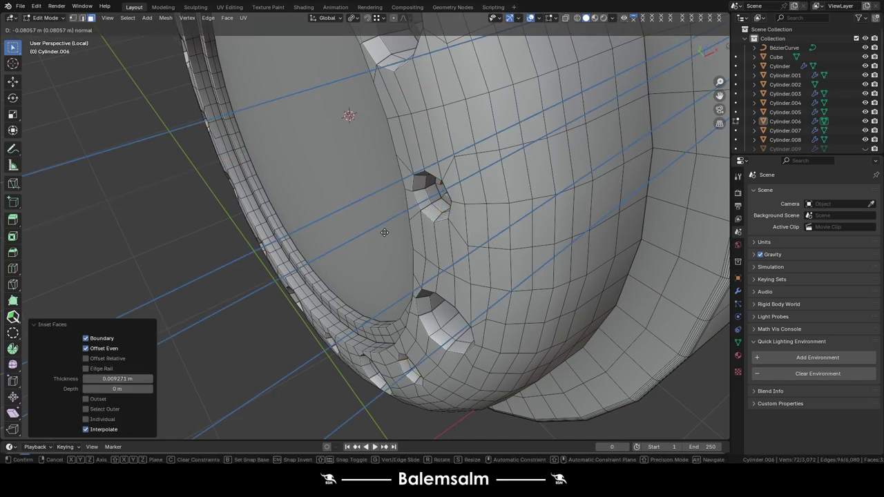
left_click(434, 213)
key("Tab")
scroll(560, 180, "down", 5)
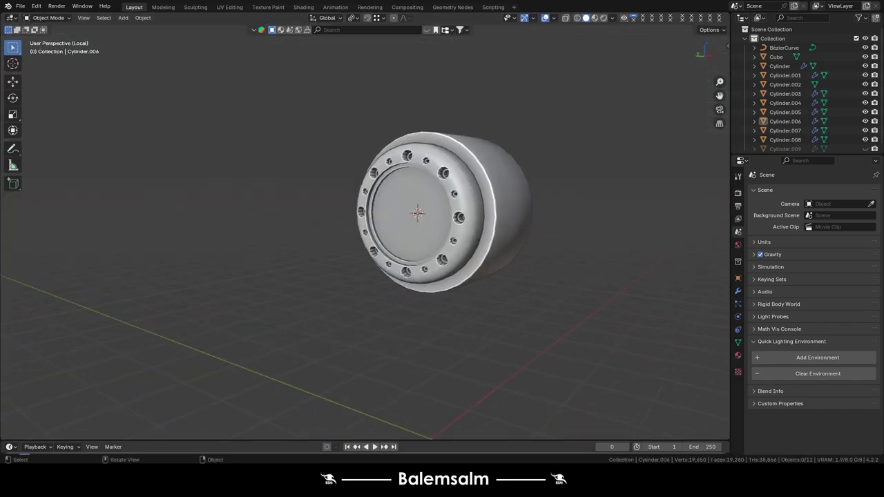
- Select Cylinder.006 and grid-fill its centre hole from the boundary edge loop
mouse_move(463, 131)
middle_mouse_down()
mouse_move(412, 160)
mouse_move(447, 185)
mouse_move(397, 140)
mouse_move(394, 198)
middle_mouse_up()
left_click(430, 175)
scroll(449, 205, "up", 4)
key("Tab")
key("ctrl+Tab")
left_click(387, 207, "alt")
scroll(386, 207, "up", 4)
key("ctrl+f")
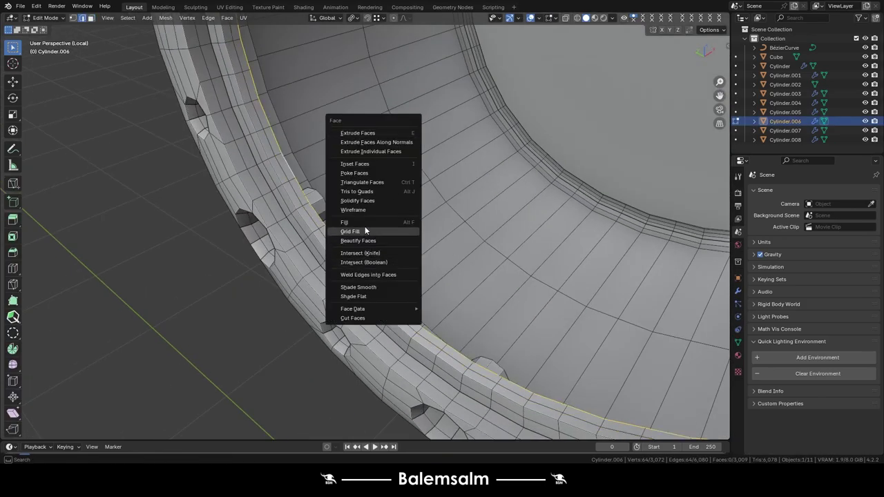
left_click(365, 231)
scroll(345, 177, "down", 5)
- Grid-fill the rim opening and adjust the fill's rotation offset
key("grave")
left_click(299, 168)
middle_click_drag(300, 167, 359, 207)
scroll(359, 208, "up", 5)
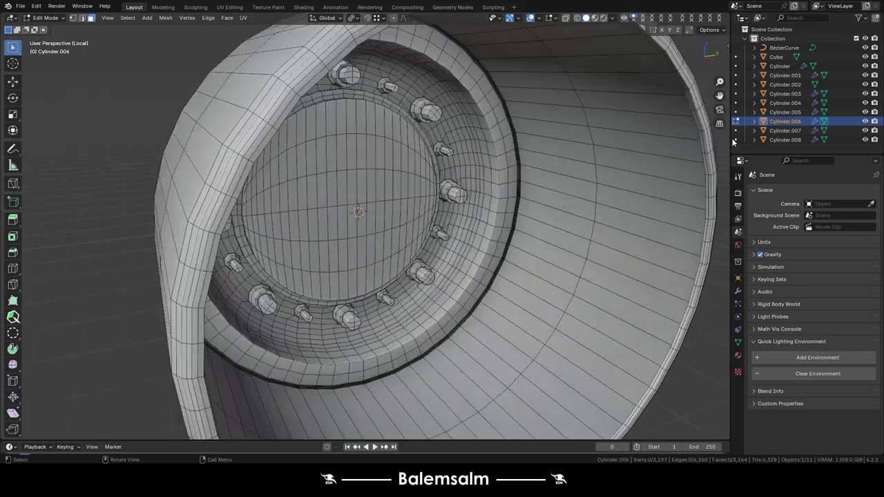
left_click(688, 101, "alt")
key("ctrl+f")
left_click_drag(117, 419, 153, 418)
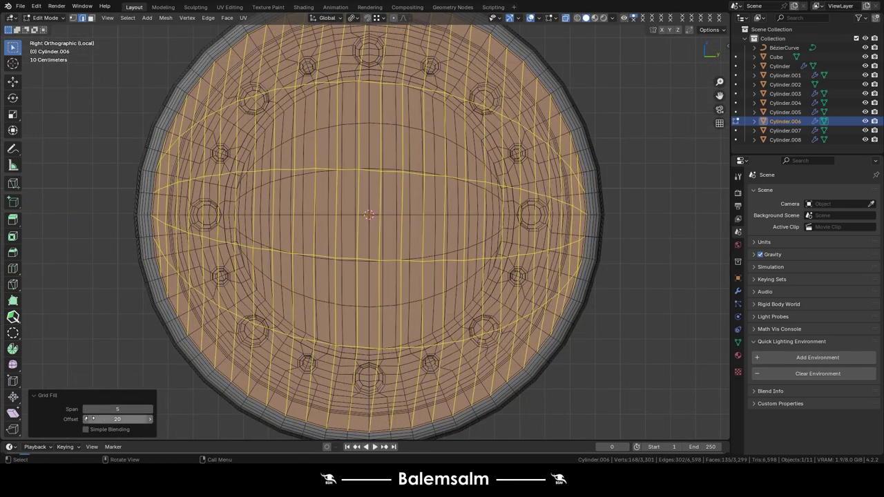
key("alt+a")
key("ctrl+z")
key("ctrl+z")
- Redo the rim grid fill with its offset shifted so the lines align, then leave Edit Mode
middle_click_drag(152, 408, 332, 275)
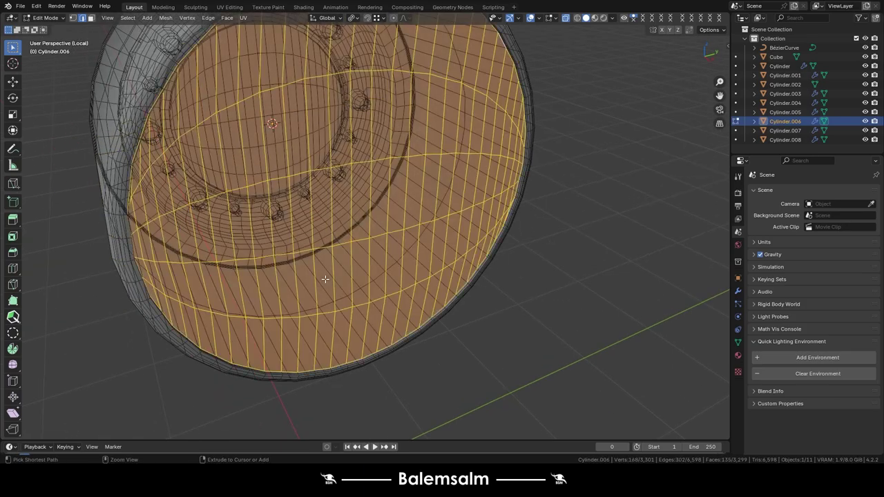
key("ctrl+f")
key("KP_3")
left_click_drag(117, 419, 147, 419)
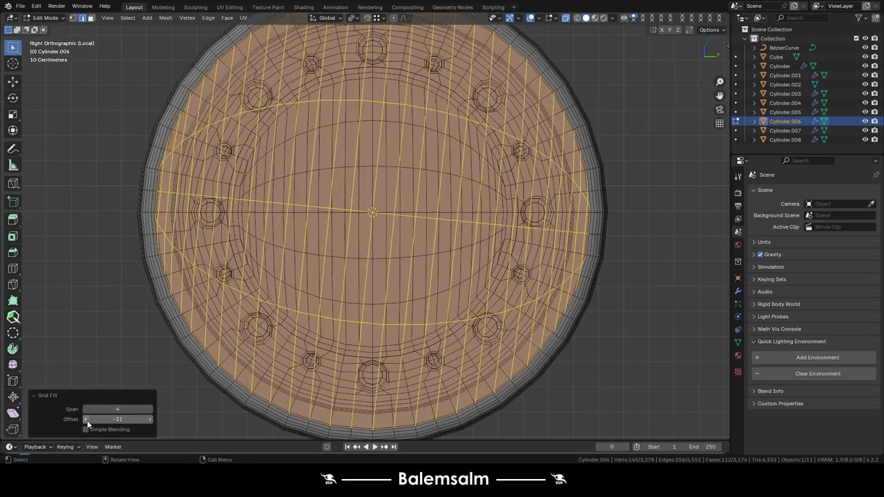
left_click(349, 211, "alt")
mouse_move(349, 211)
middle_mouse_down()
mouse_move(324, 263)
mouse_move(260, 296)
mouse_move(315, 166)
middle_mouse_up()
key("Tab")
key("Tab")
- Add a loop cut on Cylinder.006 and slide it tight against the rim edge
scroll(315, 166, "up", 8)
key("ctrl+r")
left_click_drag(322, 183, 298, 194)
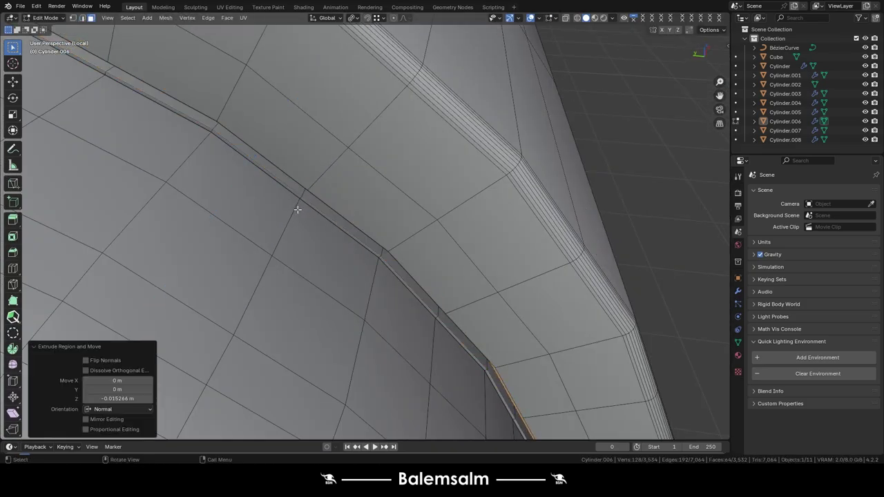
scroll(298, 194, "up", 5)
key("ctrl+r")
left_click_drag(390, 181, 411, 183)
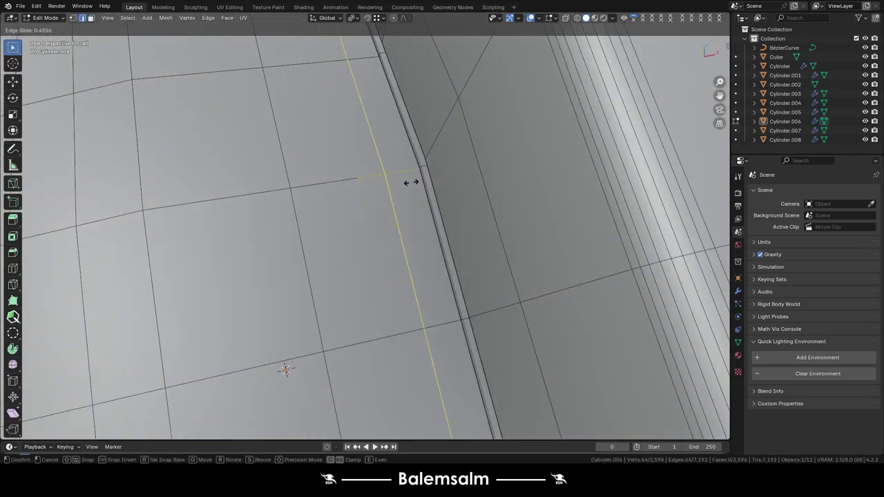
left_click(444, 179)
- Return to Object Mode and exit Local View to show the whole robot arm
key("Tab")
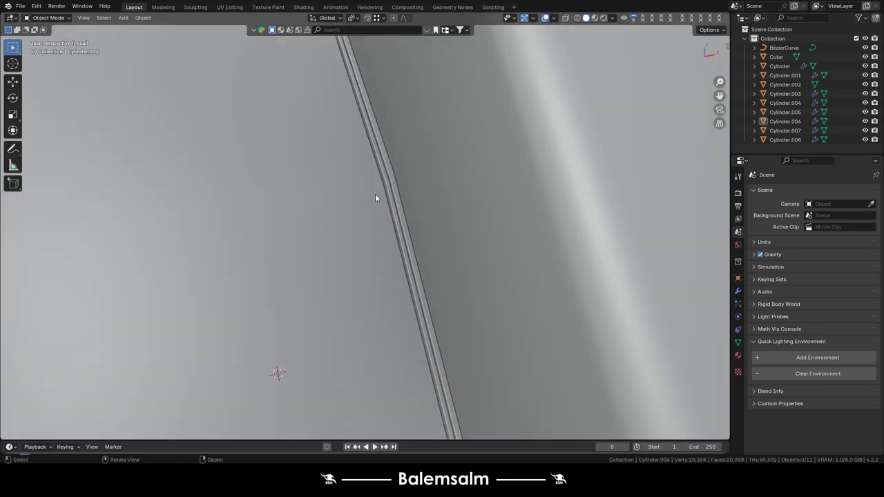
scroll(375, 193, "down", 8)
scroll(490, 195, "down", 5)
key("KP_Divide")
scroll(332, 251, "up", 4)
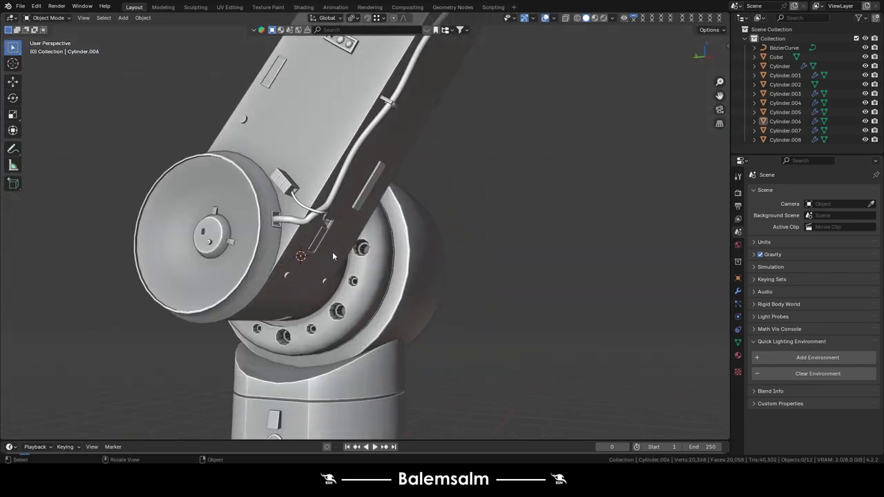
mouse_move(332, 251)
middle_mouse_down()
mouse_move(383, 234)
mouse_move(262, 217)
mouse_move(436, 165)
mouse_move(262, 286)
middle_mouse_up()
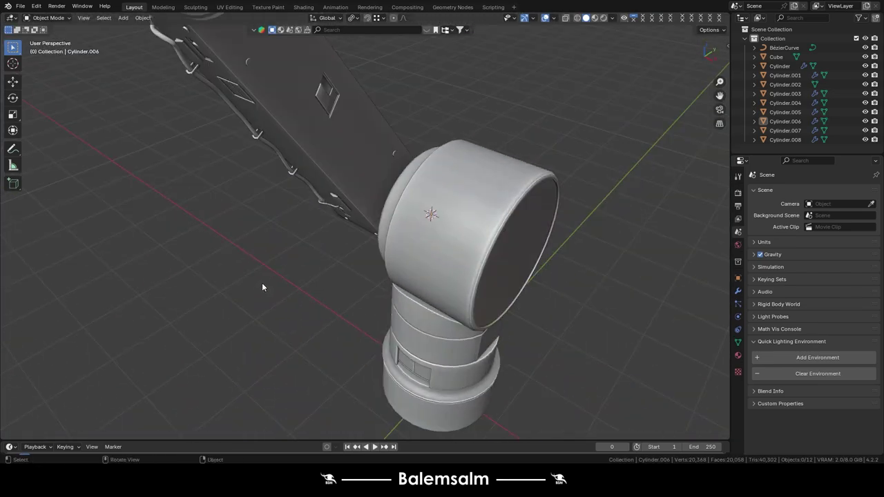
- Select the base cylinder and add seven horizontal loop cuts across it, viewed from the side
scroll(561, 176, "down", 4)
middle_click_drag(560, 176, 447, 164)
scroll(447, 165, "up", 4)
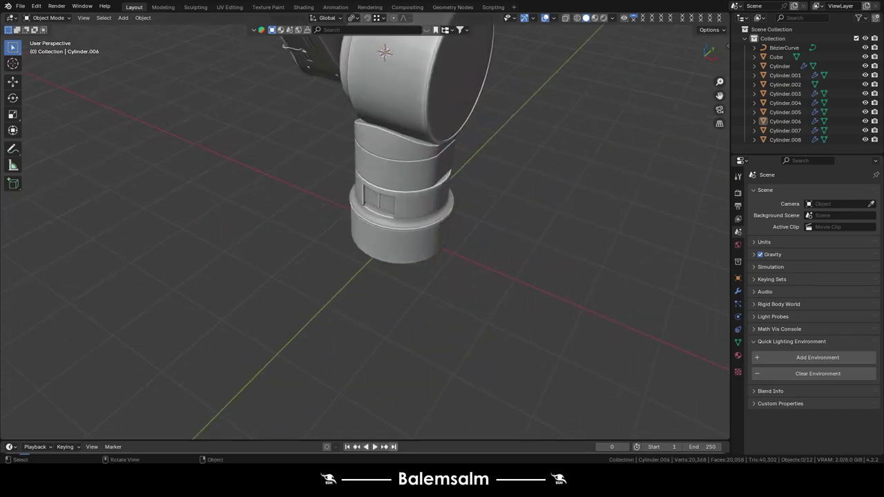
left_click(401, 228)
key("Tab")
key("KP_Decimal")
key("Tab")
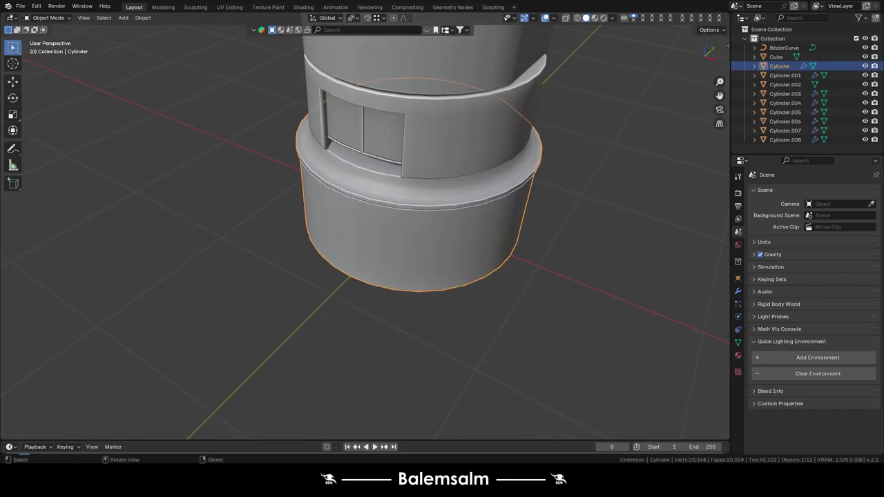
key("Tab")
key("grave")
left_click(457, 227)
scroll(364, 219, "up", 3)
key("ctrl+r")
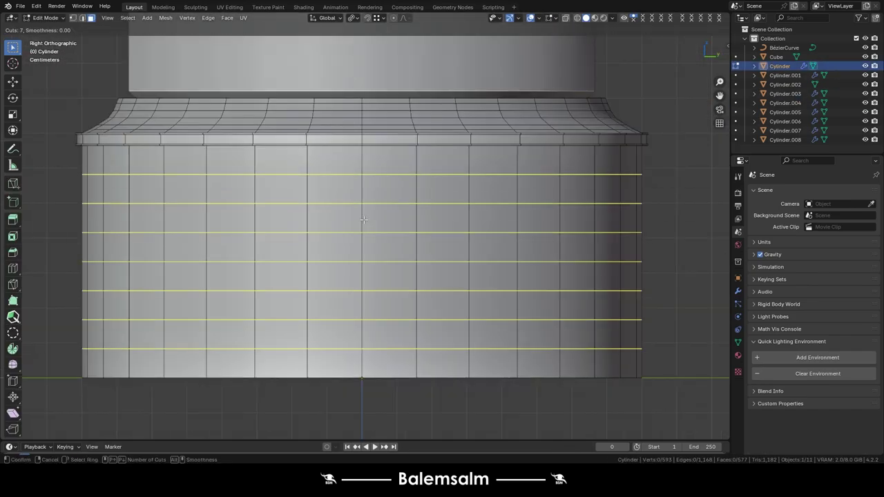
left_click(363, 219)
- Cut a new edge loop and vertex-slide its ends to start angling the band
scroll(363, 219, "up", 5)
key("ctrl+r")
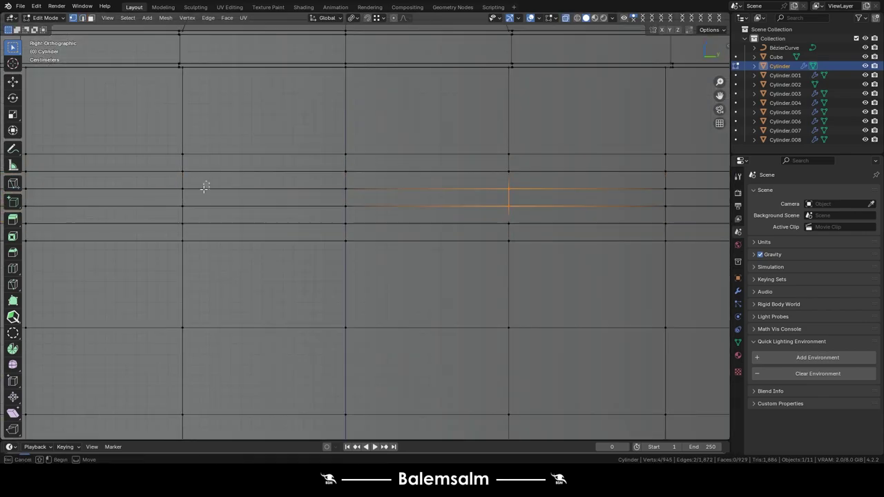
scroll(509, 190, "up", 3)
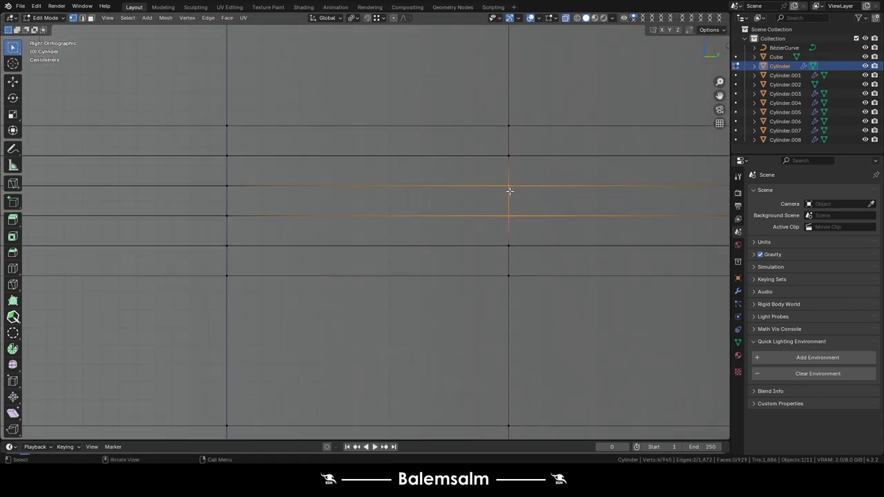
left_click(540, 219)
scroll(455, 227, "down", 3)
key("ctrl+Tab")
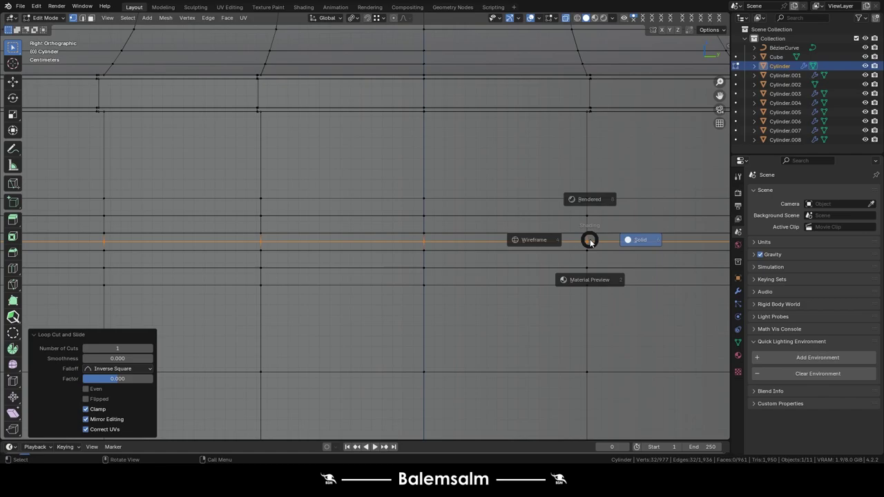
key("r")
key("Escape")
key("ctrl+z")
scroll(571, 255, "up", 3)
key("shift+v")
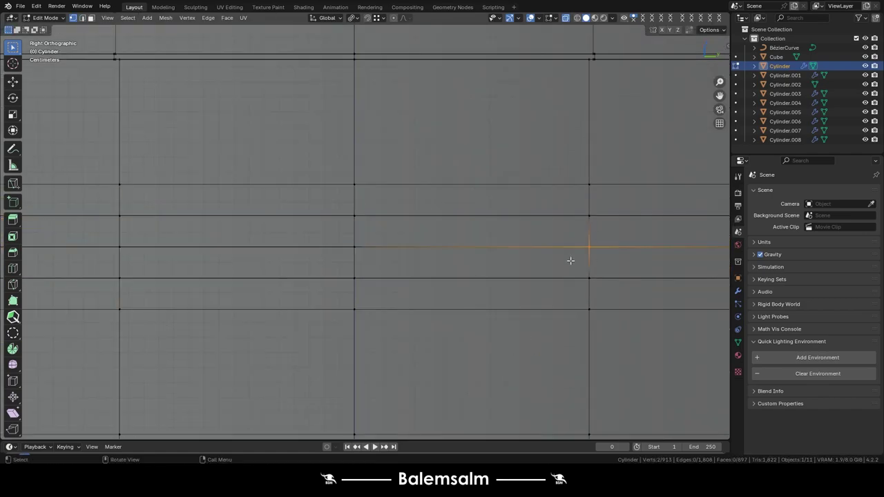
left_click(570, 256)
scroll(352, 241, "down", 3)
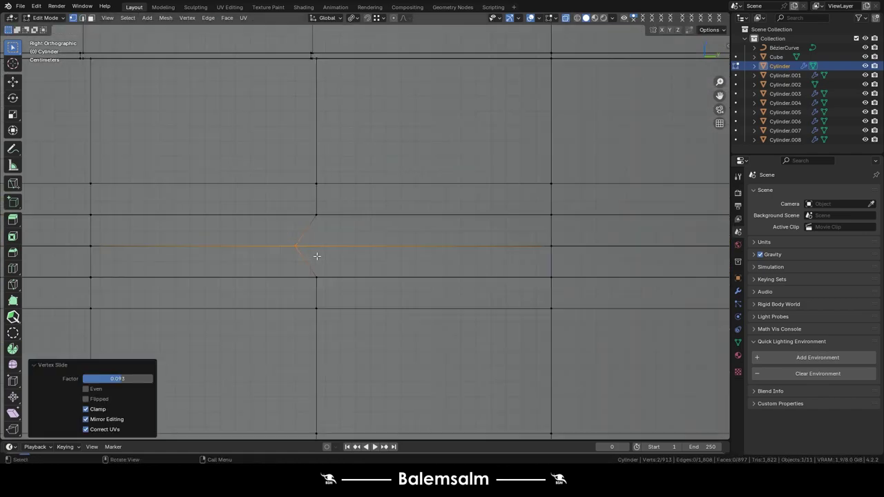
- Add another edge loop and slide the upper and lower loops together by a factor of 0.035
key("ctrl+r")
left_click(590, 273)
scroll(578, 258, "up", 3)
key("shift+v")
left_click(253, 205)
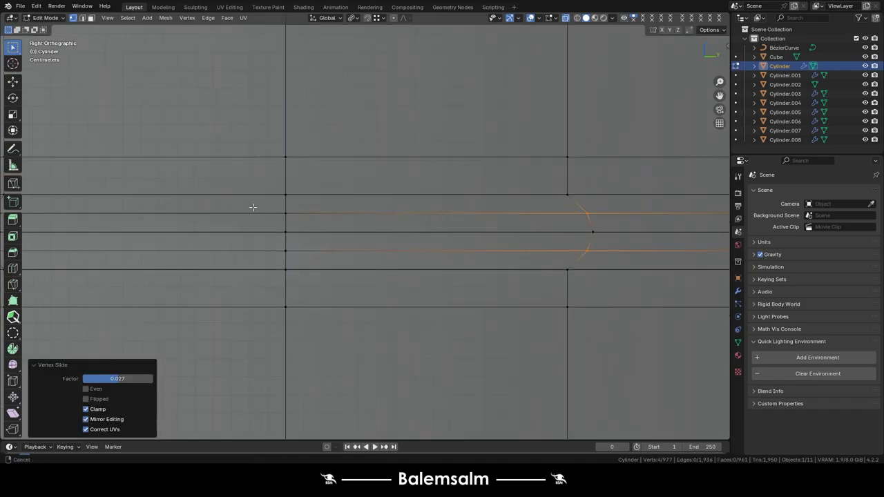
left_click(307, 209, "alt")
left_click(306, 247, "alt+shift")
scroll(306, 246, "up", 4)
key("shift+v")
left_click(250, 309)
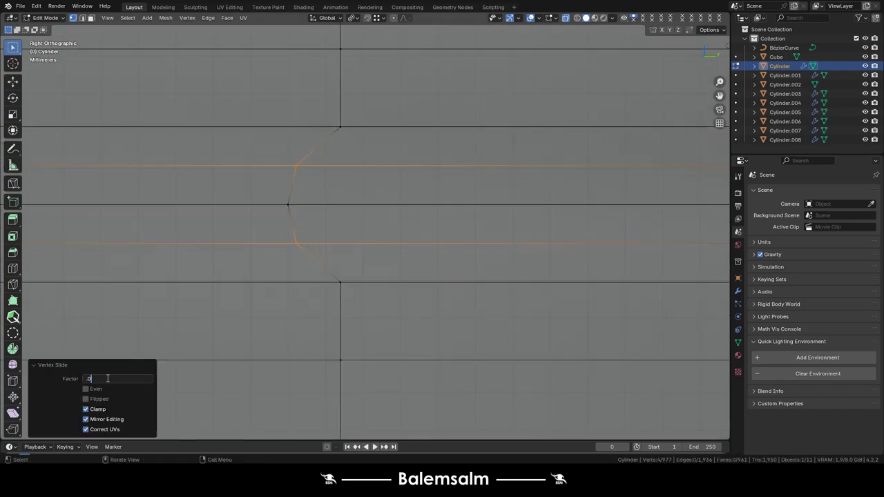
type("0.035")
key("Return")
- Switch to face select mode to select the tapered strip on the cylinder's side
scroll(350, 249, "down", 4)
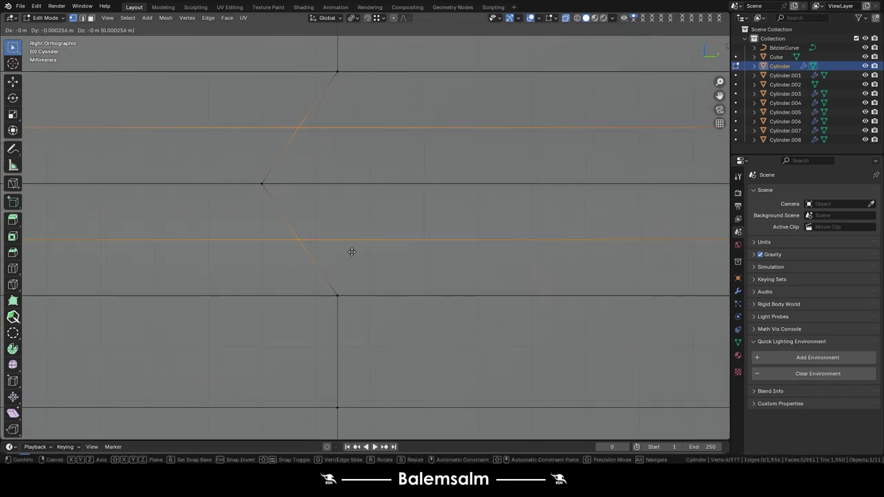
scroll(383, 235, "up", 1)
key("3")
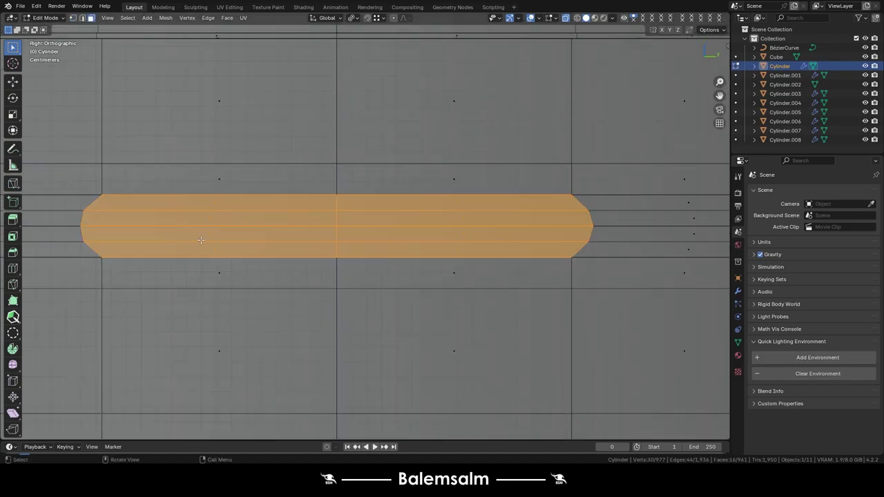
middle_click_drag(383, 235, 341, 230)
scroll(341, 229, "up", 5)
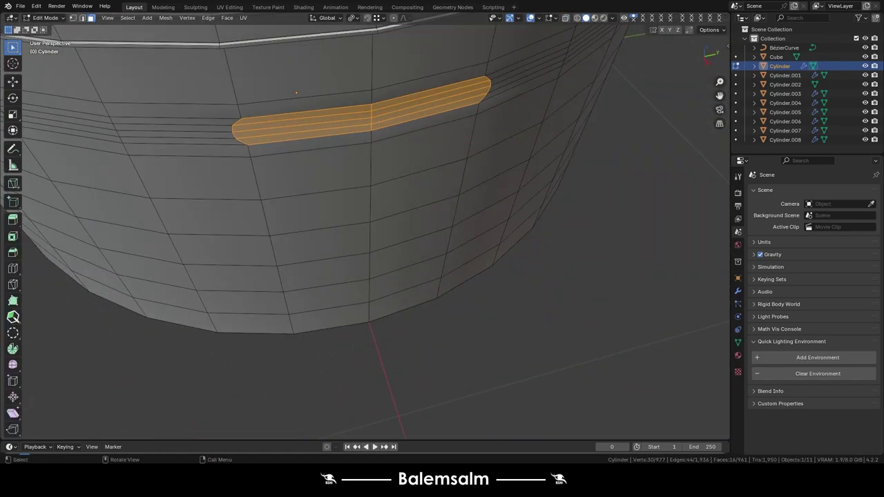
- Scale the face strip taller along Z and inset it around the slot faces
middle_click_drag(293, 100, 346, 172)
scroll(345, 172, "up", 3)
key("s")
key("z")
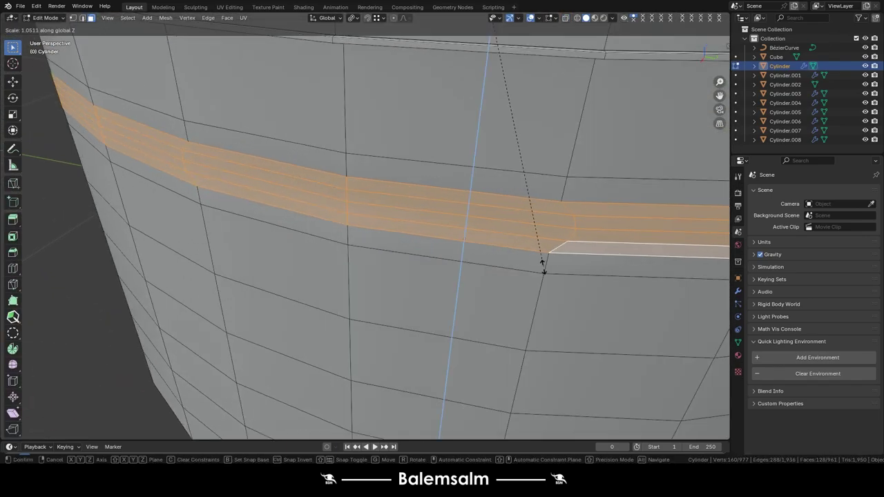
left_click(430, 187)
middle_click_drag(430, 187, 545, 256)
key("i")
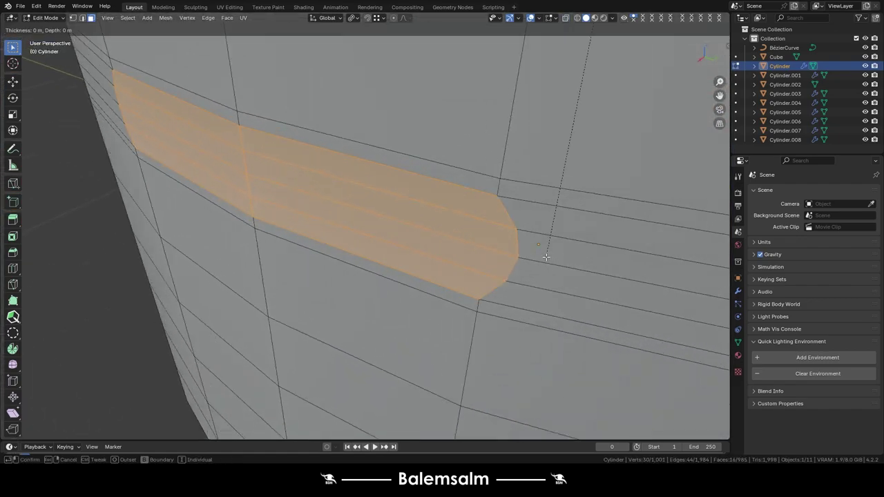
left_click(550, 232)
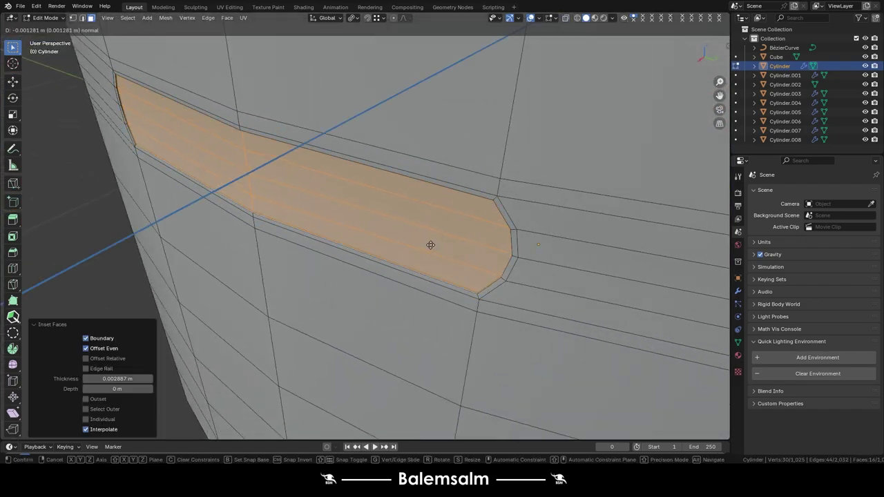
- Inset the slot faces again to form a rim around the slot
right_click(430, 244)
middle_click_drag(430, 245, 470, 248)
scroll(477, 248, "up", 5)
scroll(490, 251, "down", 2)
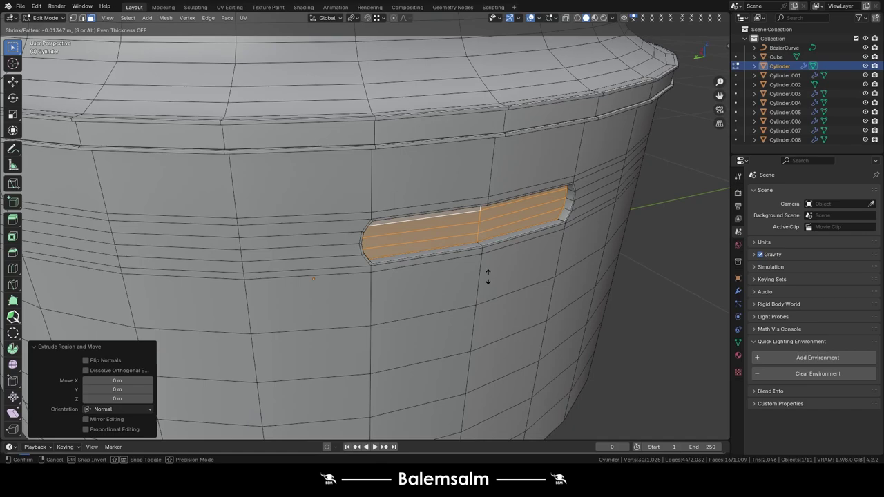
right_click(487, 277)
scroll(488, 276, "up", 4)
key("i")
key("Return")
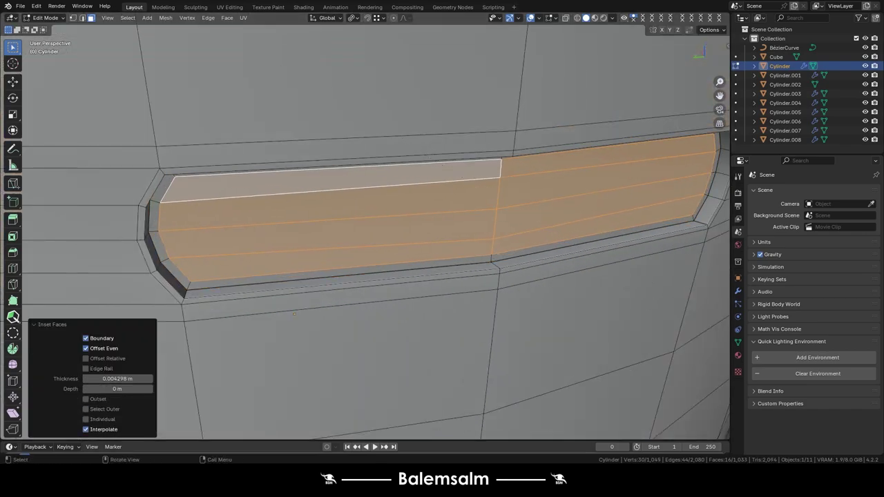
- Add a loop cut around the inset band and push the slot's edge loop inward
scroll(294, 314, "up", 3)
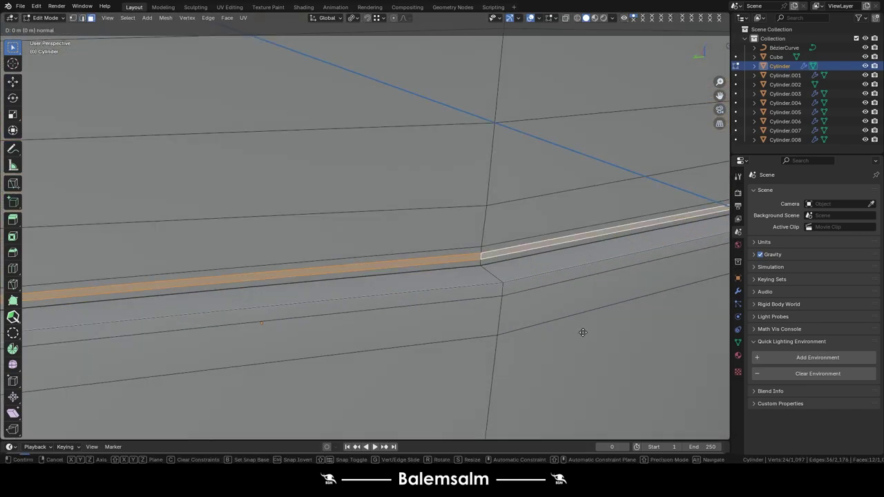
scroll(582, 332, "down", 6)
scroll(503, 188, "up", 8)
scroll(503, 189, "down", 3)
key("ctrl+r")
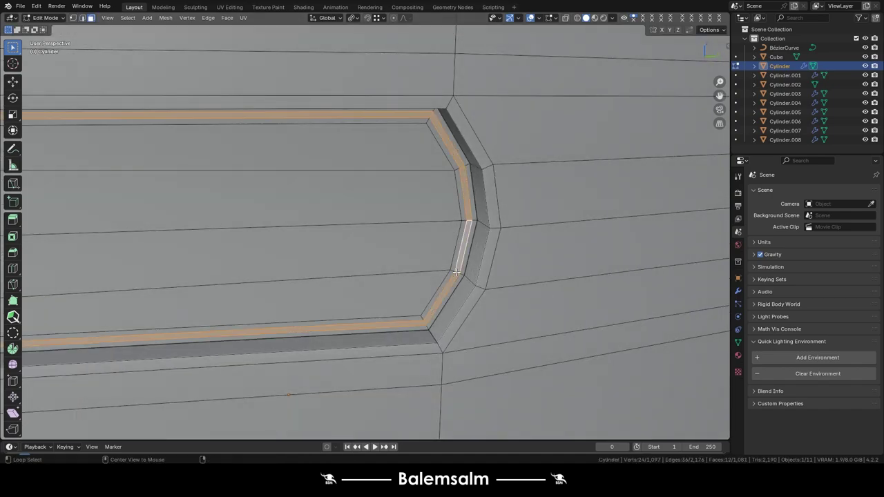
left_click(470, 228)
scroll(469, 228, "down", 6)
scroll(349, 183, "up", 8)
left_click(350, 183)
scroll(350, 183, "down", 6)
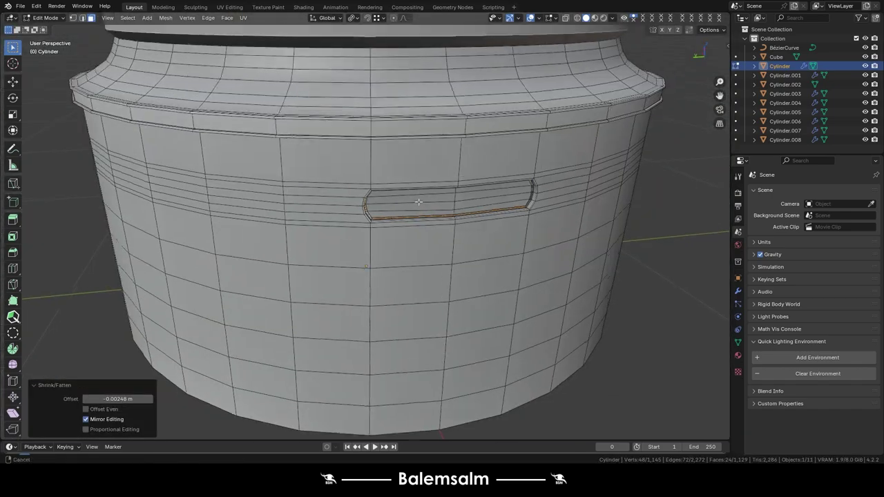
key("ctrl+r")
left_click(379, 207)
scroll(463, 235, "up", 6)
scroll(462, 235, "up", 3)
- Select face patches at both slot ends, giving the right patch a 2 mm inset
left_click_drag(386, 192, 530, 264)
key("ctrl+KP_Add")
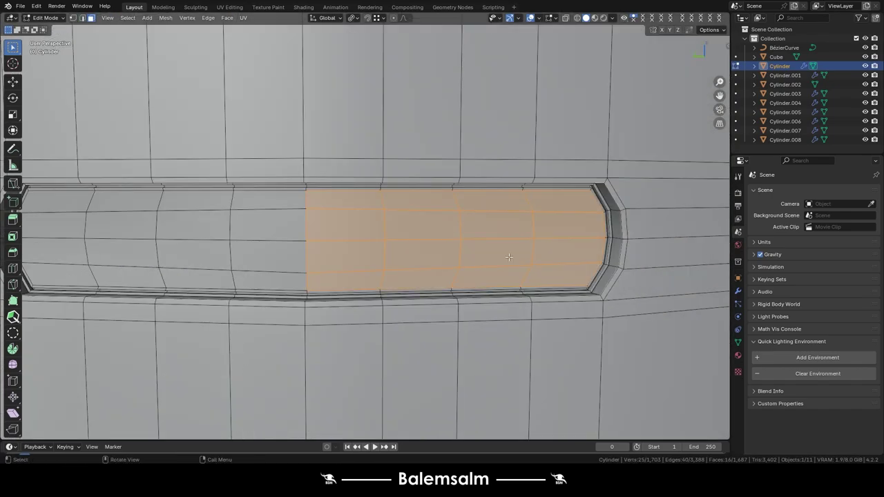
left_click(623, 276)
key("ctrl+z")
left_click_drag(151, 204, 69, 275)
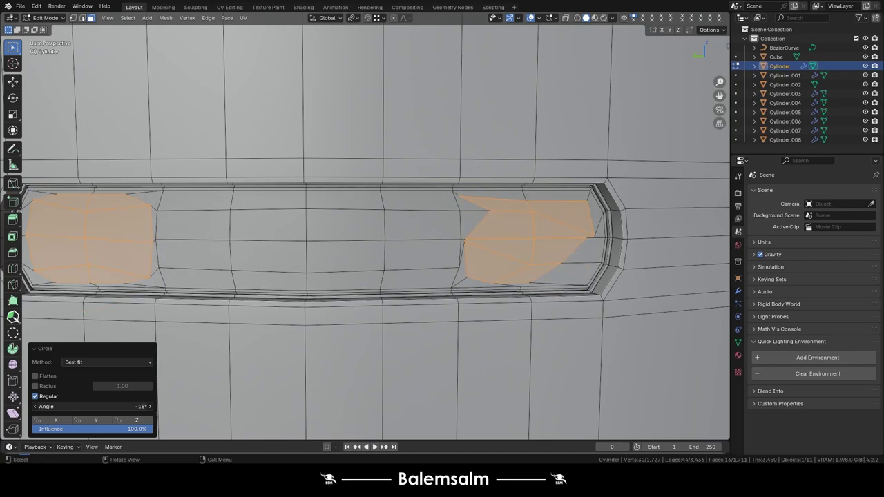
- Try shrinking, circling and spherically reshaping the end patches, then undo those attempts
key("ctrl+z")
key("s")
key("Return")
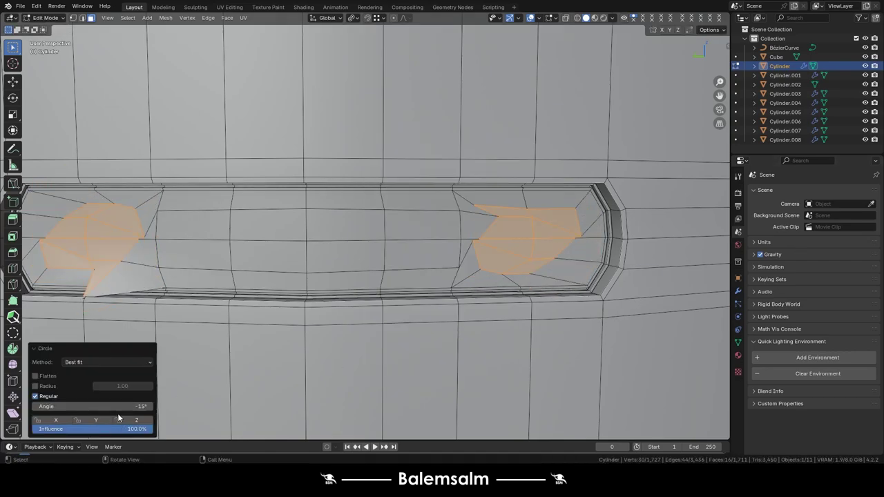
key("ctrl+z")
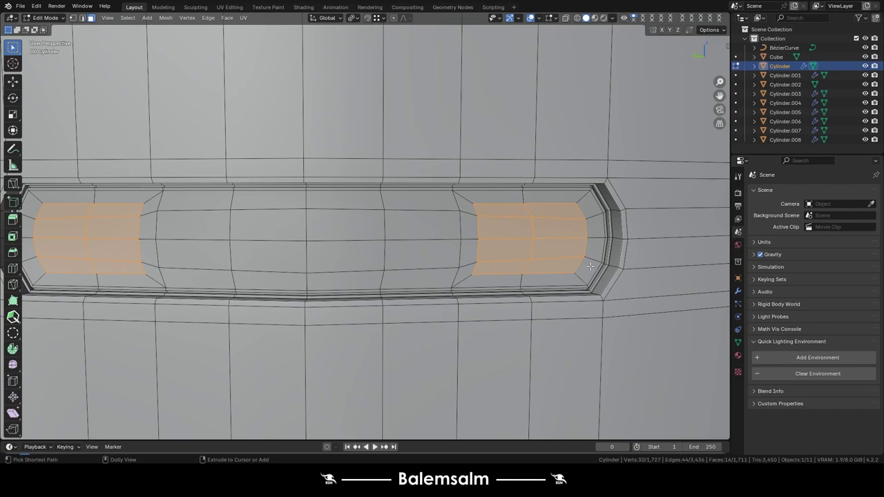
key("Escape")
left_click(297, 262)
middle_click_drag(297, 262, 493, 248)
key("ctrl+z")
- Make both slot-end patches circular with LoopTools Circle from the face context menu
left_click(550, 216, "alt")
mouse_move(319, 198)
middle_mouse_down()
mouse_move(551, 215)
mouse_move(442, 228)
mouse_move(483, 172)
middle_mouse_up()
key("ctrl+z")
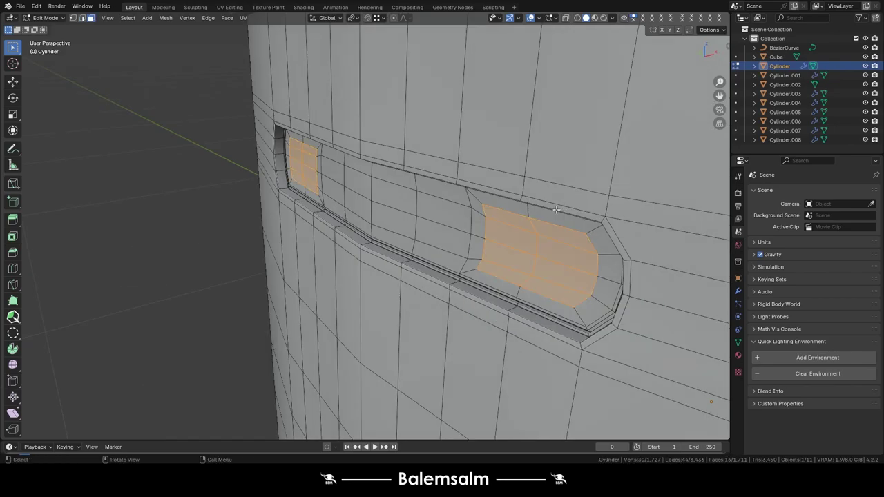
right_click(486, 162)
left_click(526, 174)
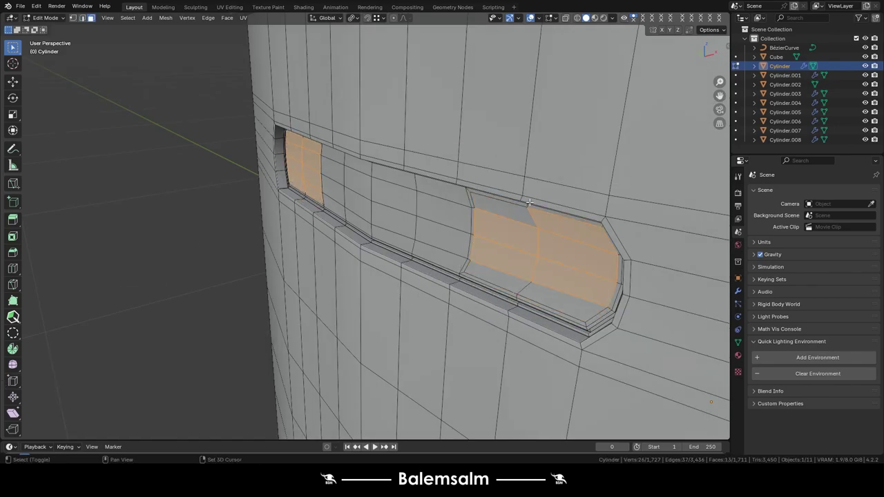
left_click(528, 202, "shift")
middle_click_drag(528, 203, 650, 306)
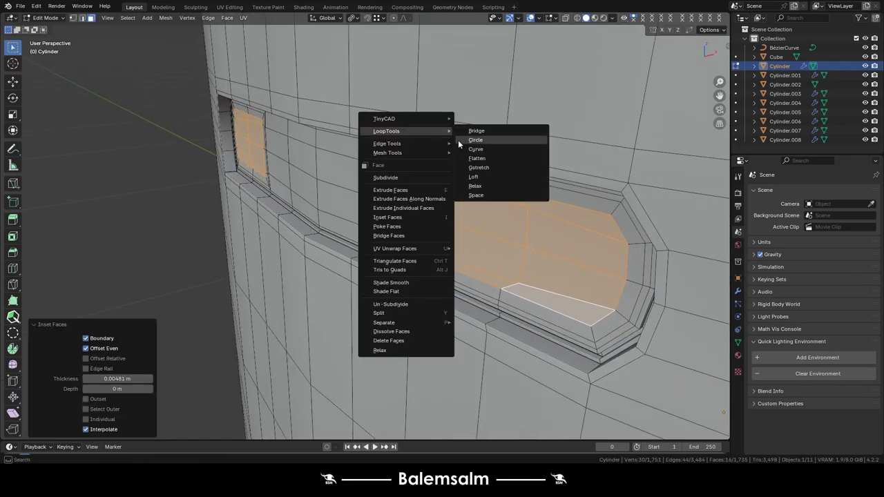
left_click(470, 140)
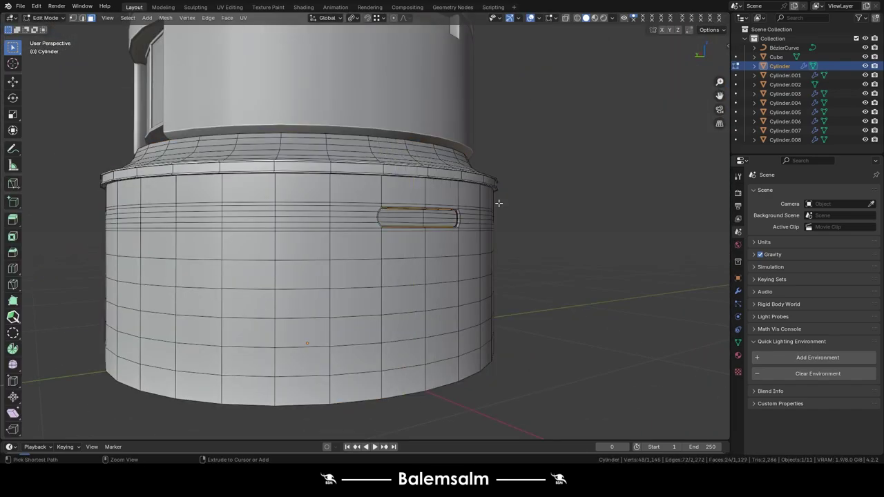
- View the slot from the right side and set the inward offset of the round recess
middle_click_drag(498, 202, 367, 199)
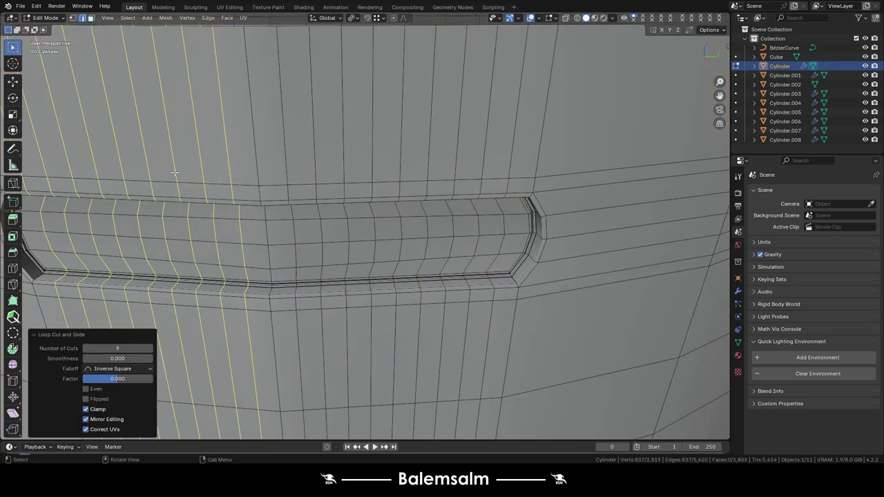
key("KP_3")
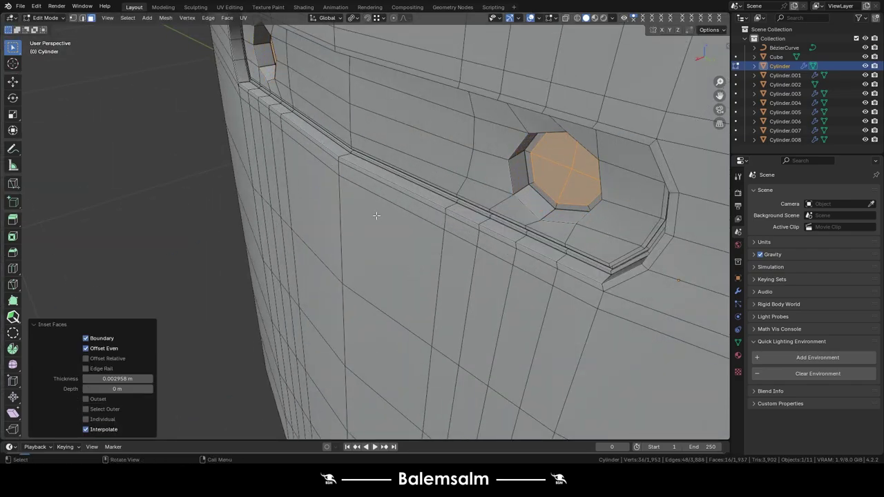
left_click(393, 186)
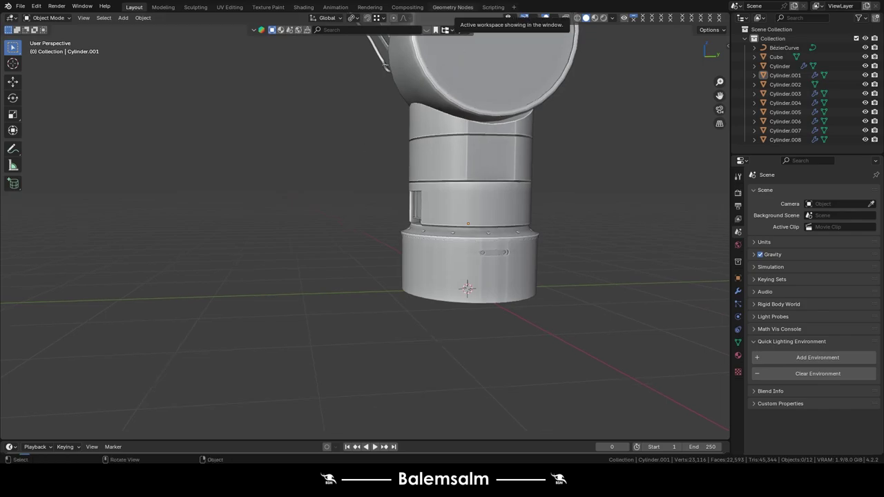
- Loop-cut Cylinder.003, enlarge the knob's rim, and extrude a smaller front face
key("Tab")
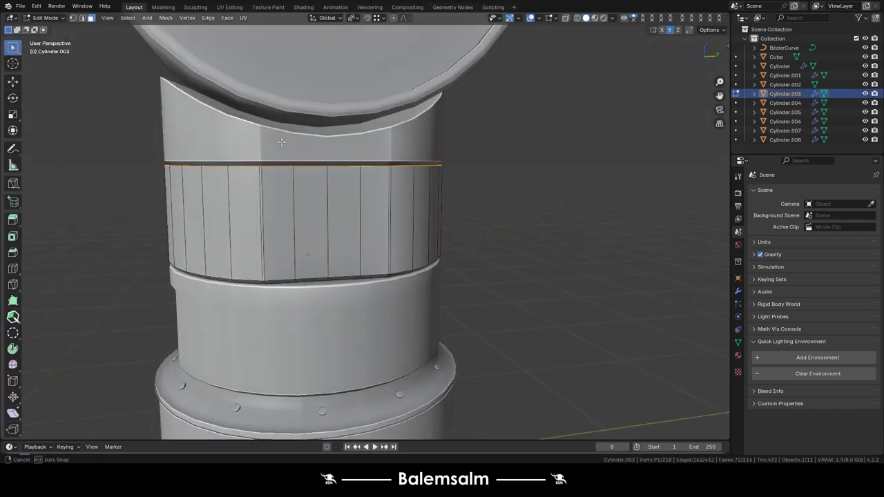
key("ctrl+r")
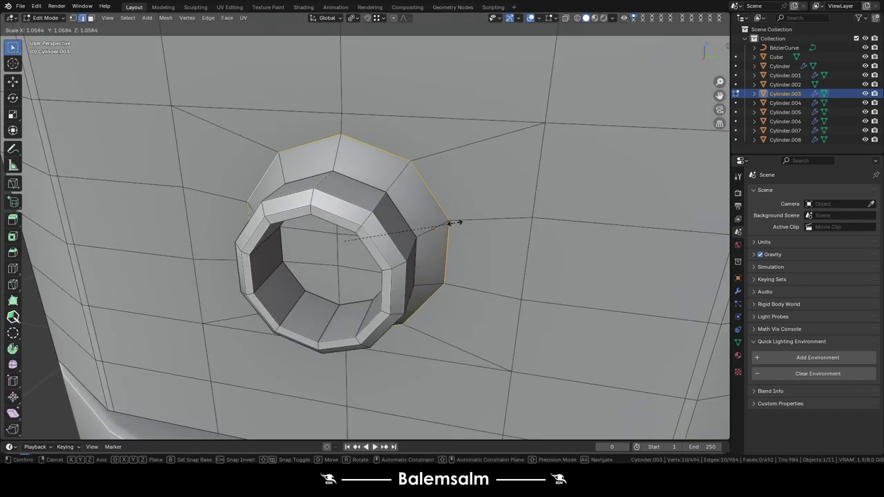
left_click(457, 222)
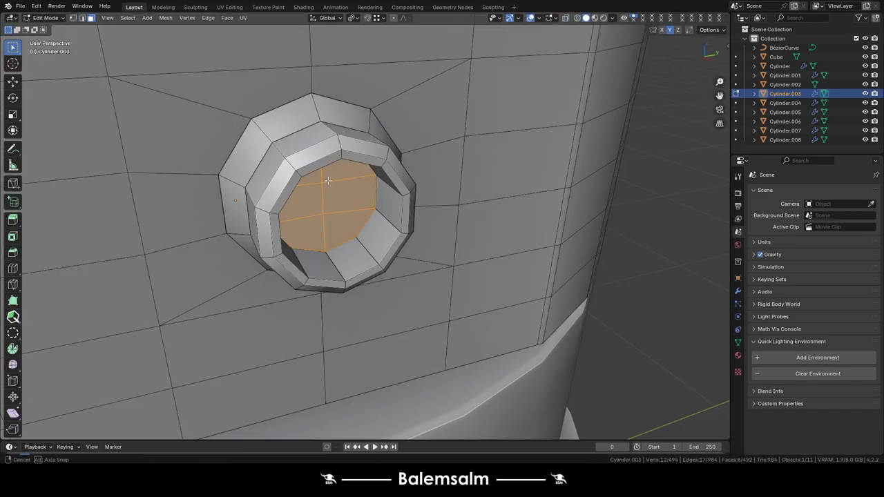
key("e")
key("s")
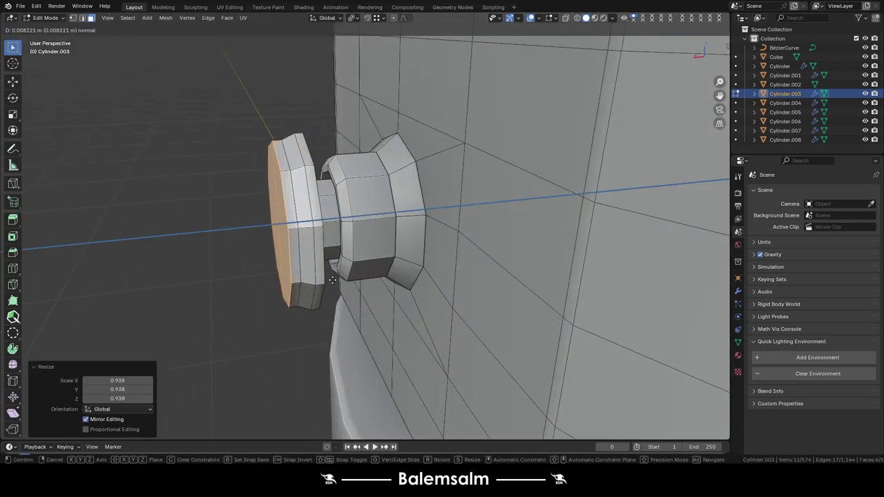
left_click(288, 268)
- Move the knob face outward along X, scale the cap, and extrude a small centre step
key("g")
key("x")
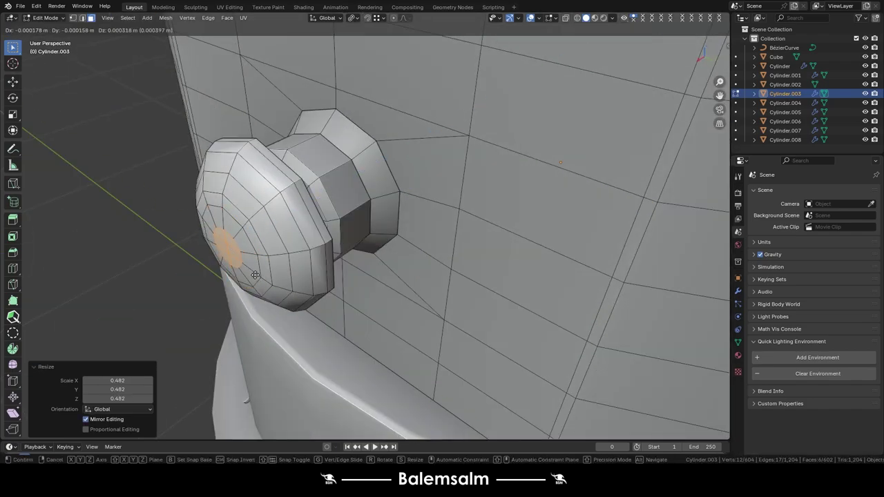
left_click(254, 275)
key("s")
key("e")
left_click(286, 284)
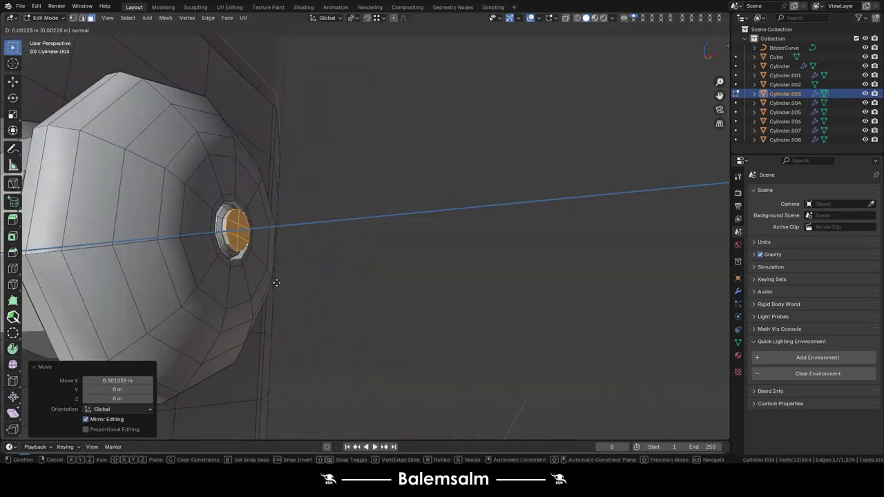
left_click(276, 282)
- Bevel the edge loop around the knob cap's rim
middle_click_drag(283, 238, 270, 212)
left_click(358, 180, "alt")
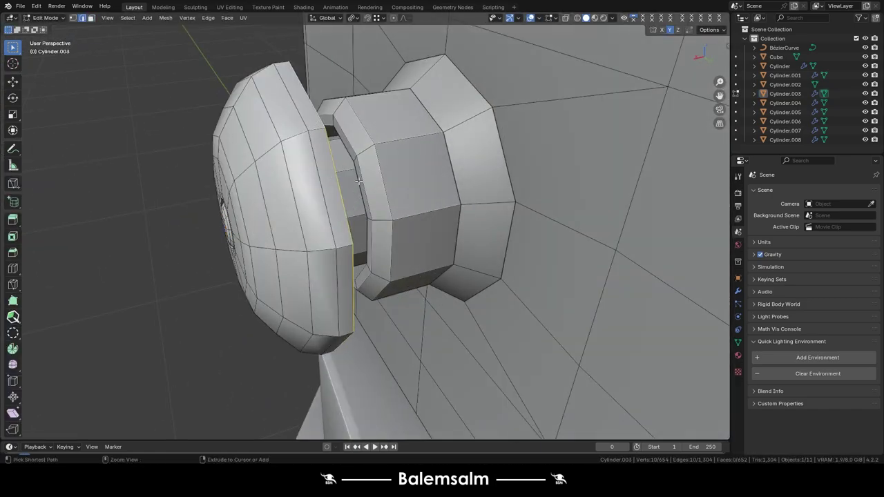
left_click(406, 193)
- Separate the linked knob geometry into its own object and edit its mesh
key("l")
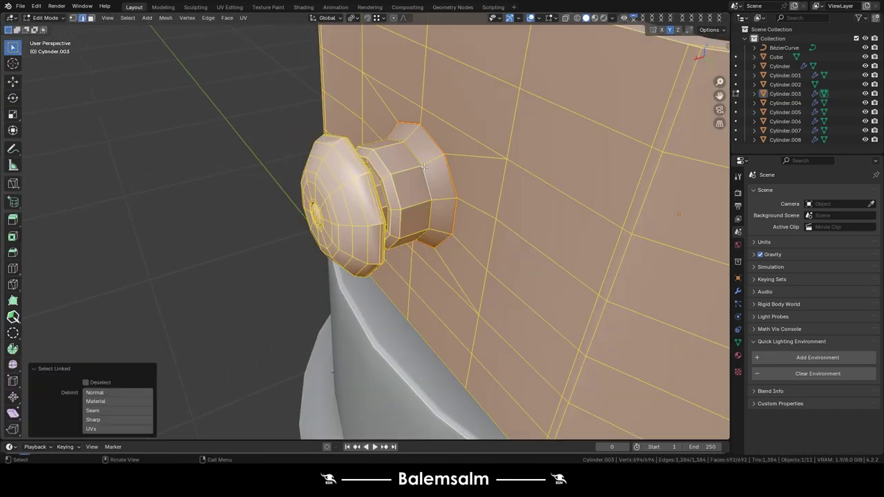
left_click(92, 410)
key("p")
key("Tab")
left_click(396, 194)
key("Tab")
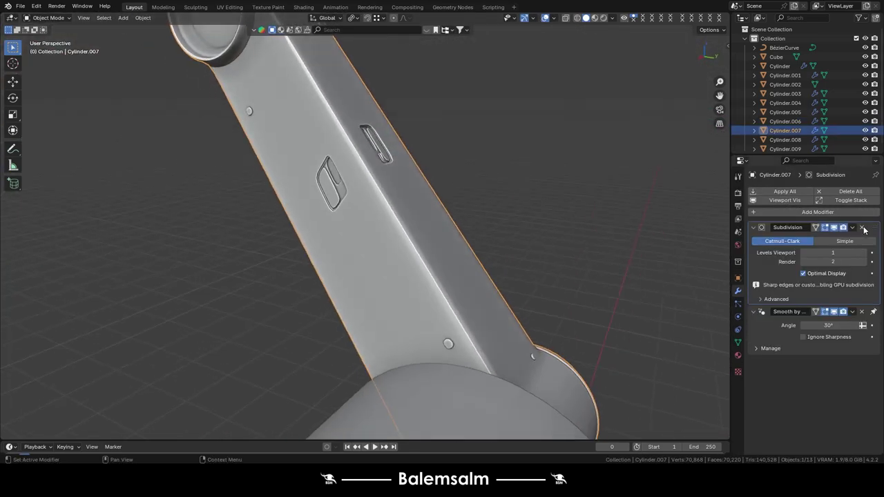
- Inspect the robot from several angles and select an edge loop on the side knob
middle_click_drag(338, 178, 365, 221)
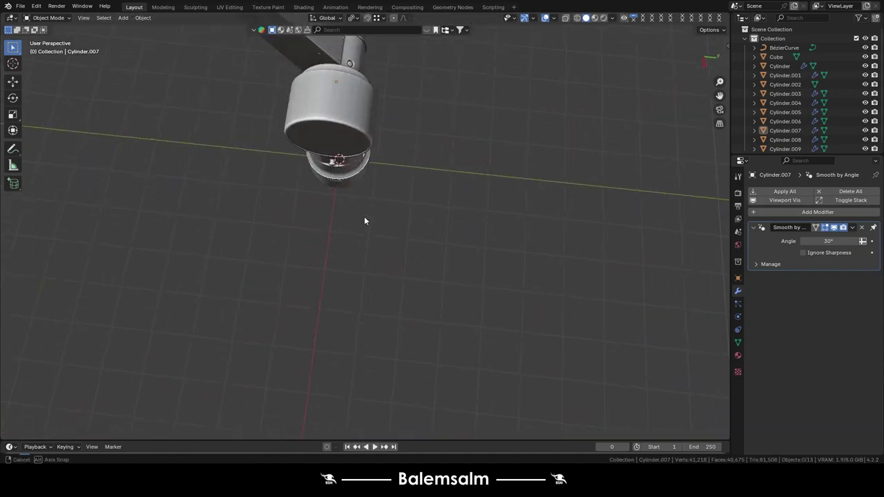
middle_click_drag(470, 151, 426, 143)
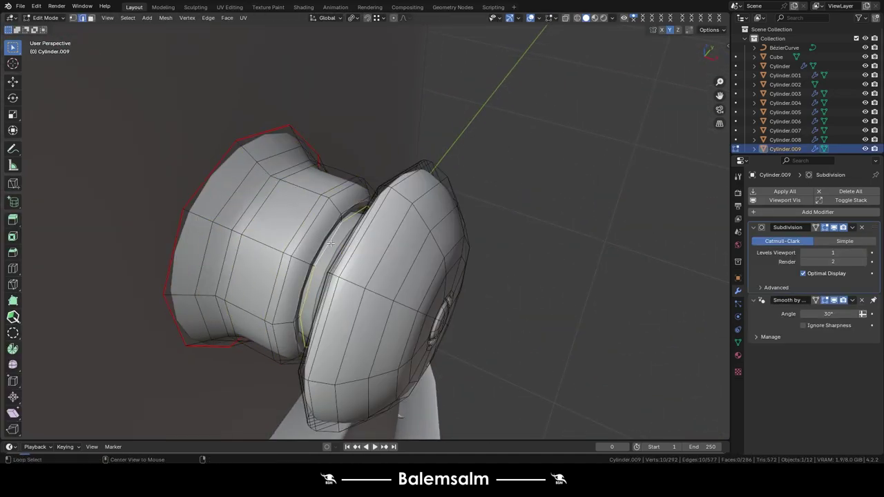
left_click(331, 243, "alt")
middle_click_drag(331, 243, 372, 250)
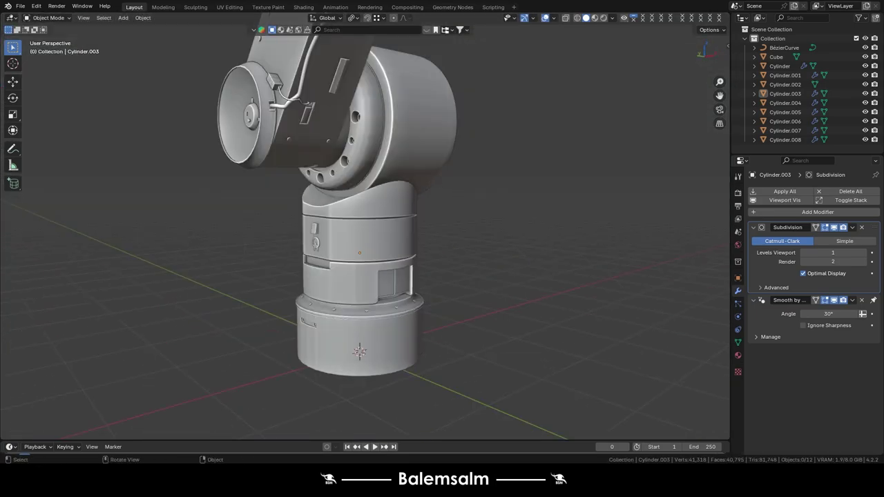
- Add an edge loop across Cylinder.005's curved top, then add a new cube
left_click(377, 230)
key("Tab")
key("KP_Decimal")
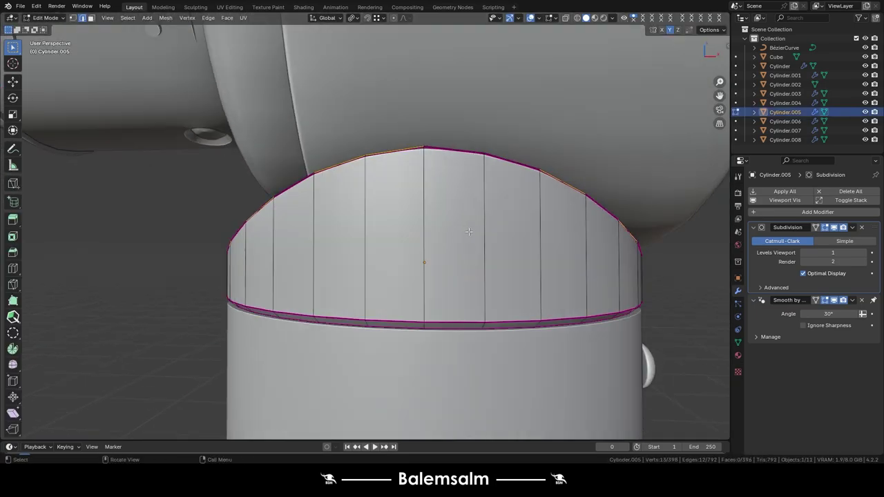
left_click(483, 234)
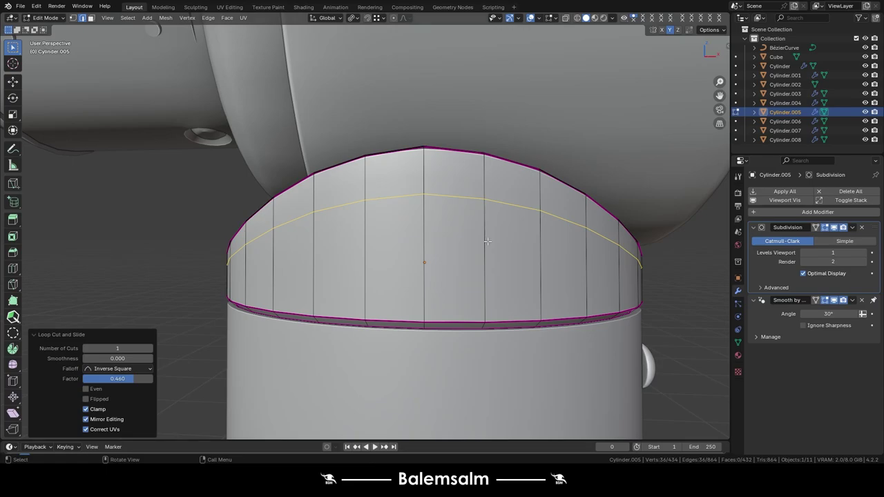
scroll(486, 217, "down", 5)
middle_click_drag(424, 242, 388, 213)
key("Tab")
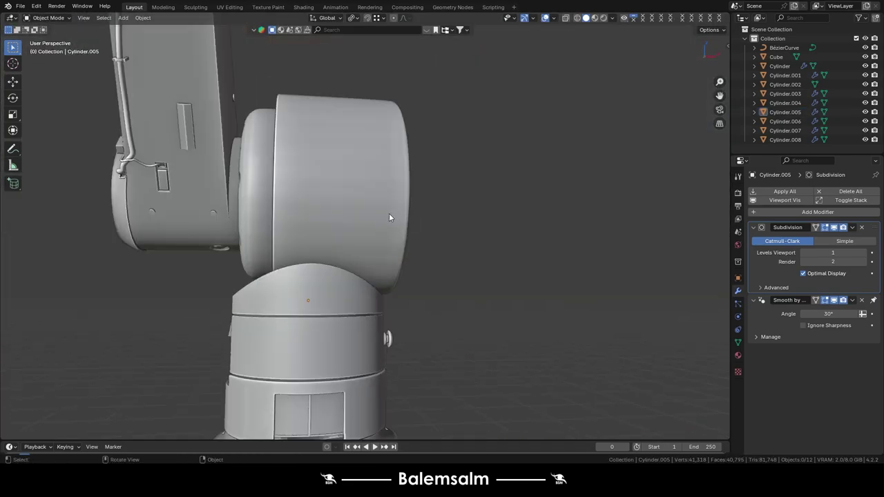
key("shift+a")
left_click(386, 176)
- Shrink the new cube down in the side view
key("KP_3")
key("KP_Decimal")
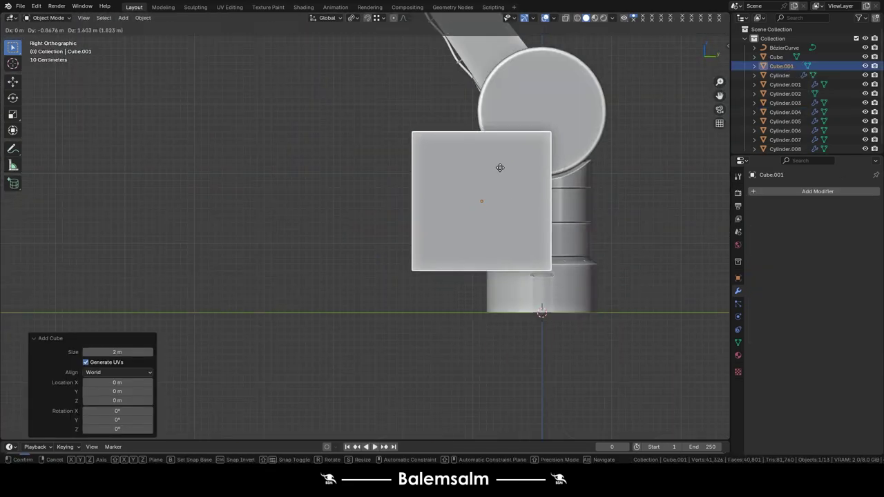
key("Tab")
key("s")
left_click(421, 243)
middle_click_drag(421, 243, 496, 175)
scroll(497, 174, "up", 5)
- Stretch the cube along X and flatten it along Y into a thin plate
key("s")
key("x")
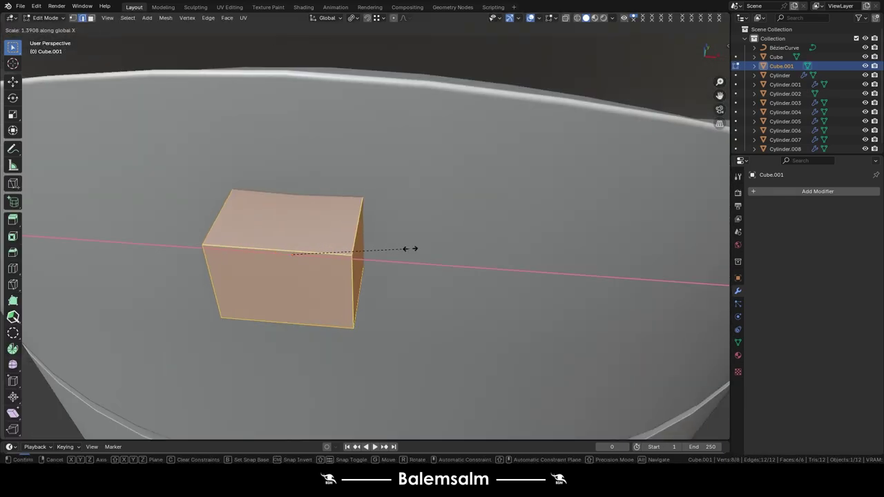
left_click(467, 219)
middle_click_drag(467, 219, 497, 218)
key("s")
key("y")
key("Return")
key("Tab")
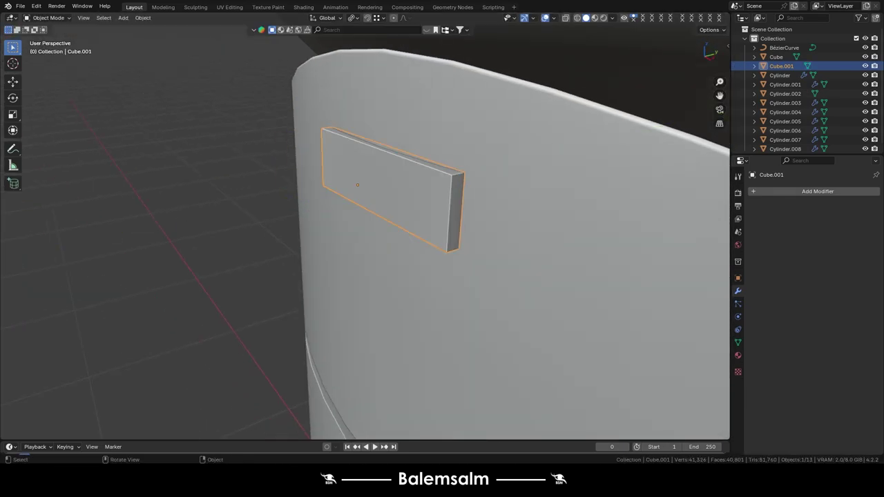
- Loop-cut the plate in half and inset a border on both front faces
key("Tab")
middle_click_drag(357, 185, 345, 173)
key("ctrl+r")
left_click(348, 178)
key("3")
left_click(428, 207)
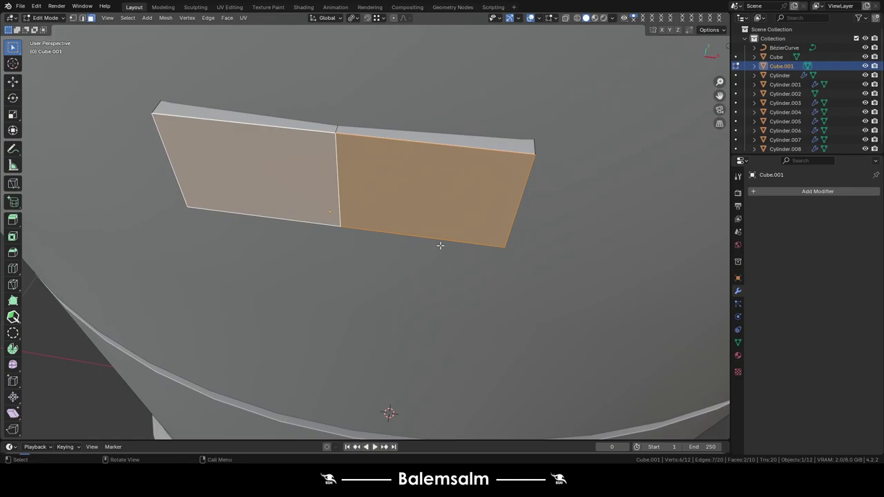
left_click(419, 280)
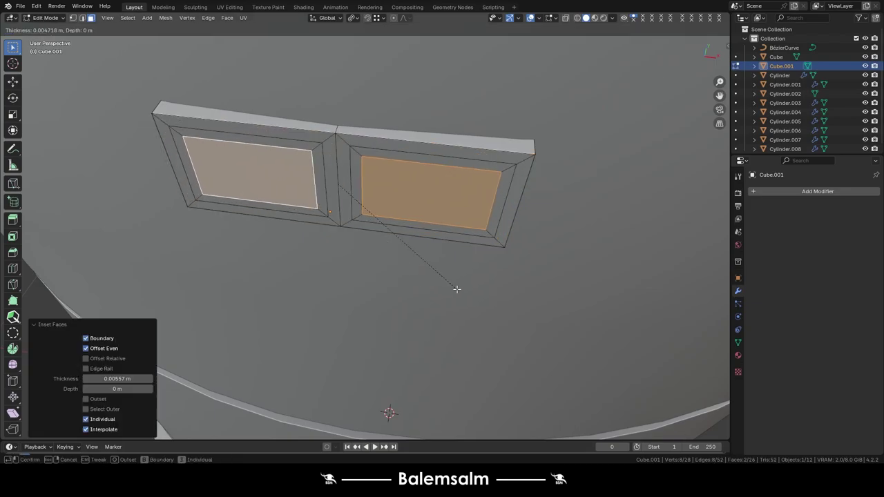
- Narrow the inset faces along X and extrude them inward as recessed windows
mouse_move(458, 290)
middle_mouse_down()
mouse_move(345, 242)
mouse_move(460, 269)
mouse_move(525, 207)
middle_mouse_up()
key("s")
key("x")
left_click(468, 234)
key("e")
left_click(455, 241)
- Add a Subdivision Surface modifier to the plate
key("Tab")
left_click(818, 191)
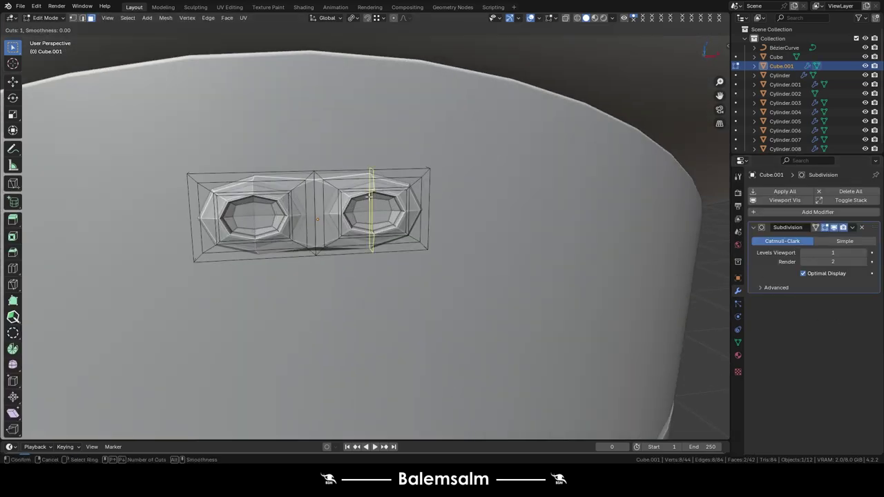
left_click(288, 207)
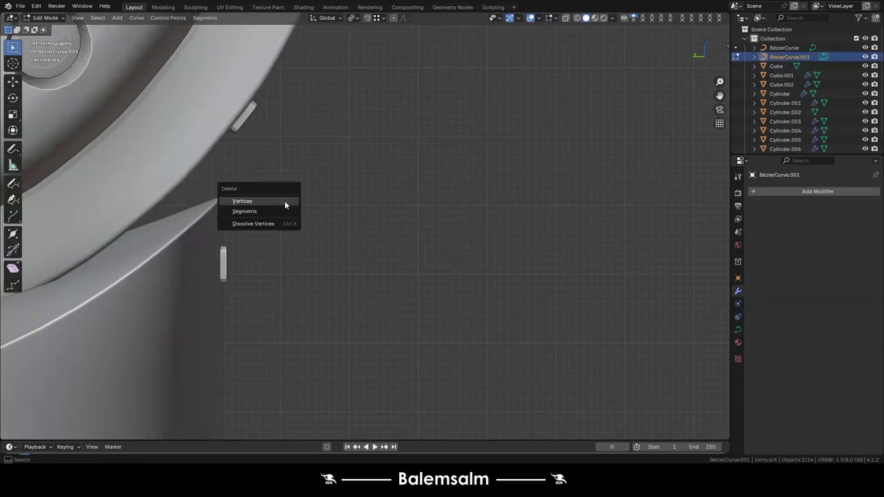
- Clear the curve's points and line up a side orthographic view to redraw the handle
left_click(284, 202)
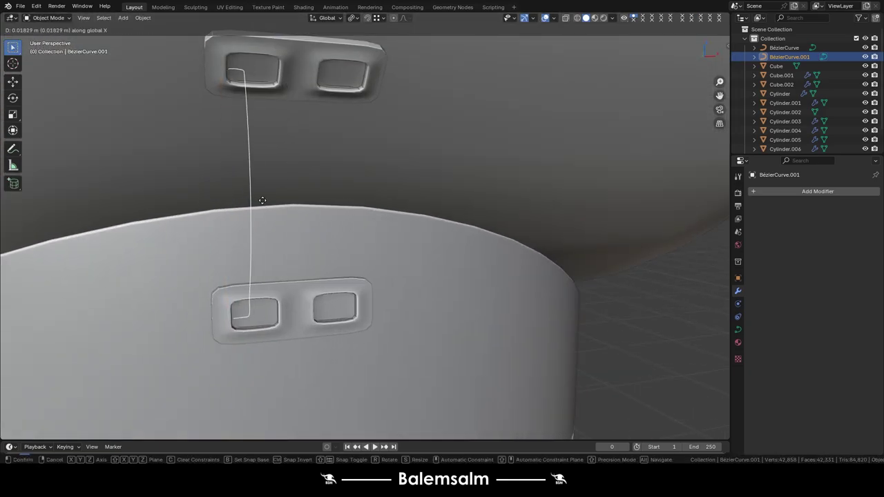
middle_click_drag(243, 322, 285, 265)
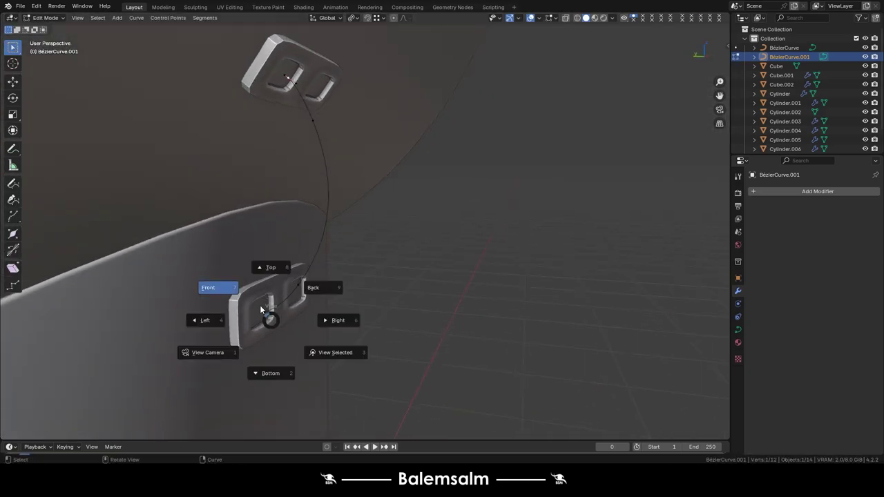
key("4")
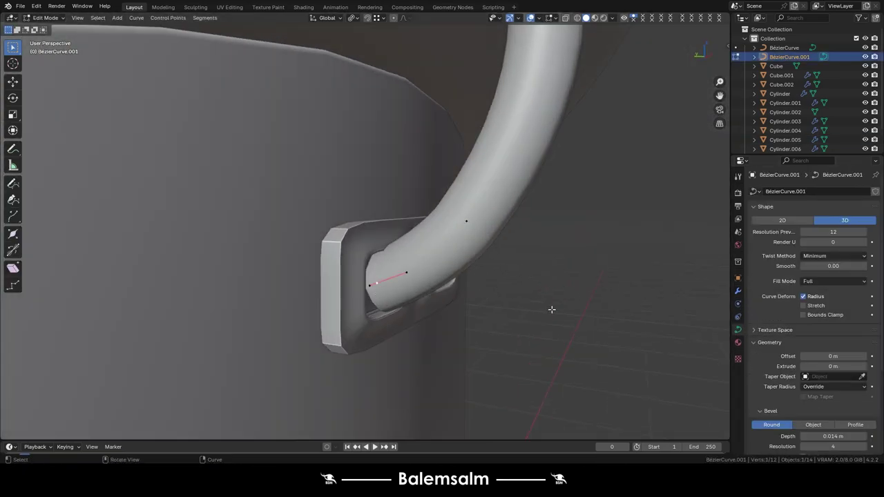
- Thin the tube's bevel, reshape its profile, and duplicate the handle along X
left_click_drag(833, 436, 815, 435)
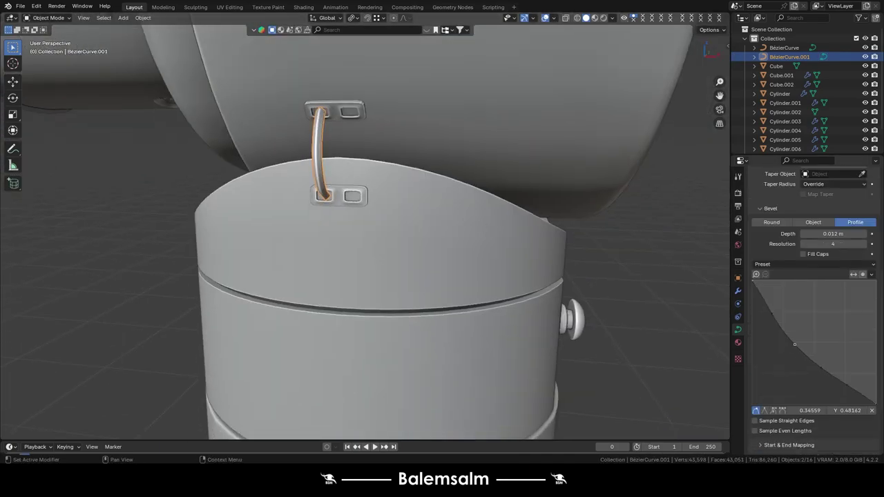
mouse_move(789, 350)
left_mouse_down()
mouse_move(824, 318)
mouse_move(829, 365)
mouse_move(847, 398)
left_mouse_up()
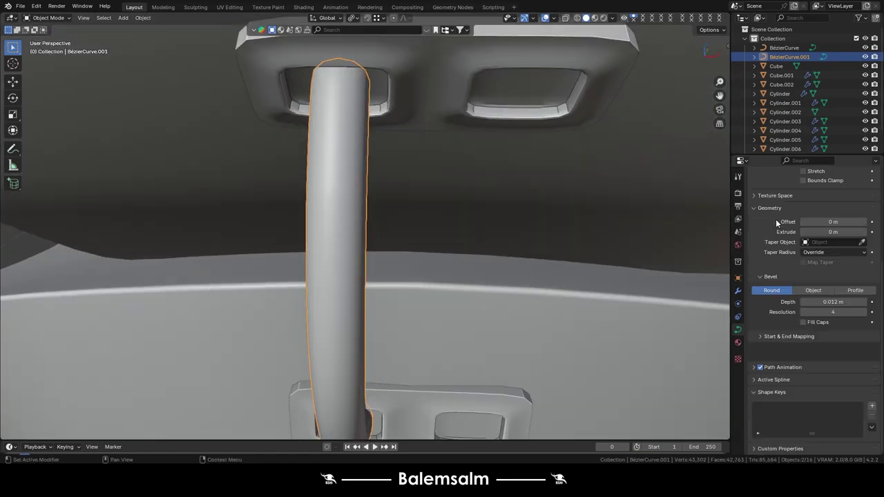
scroll(815, 255, "up", 5)
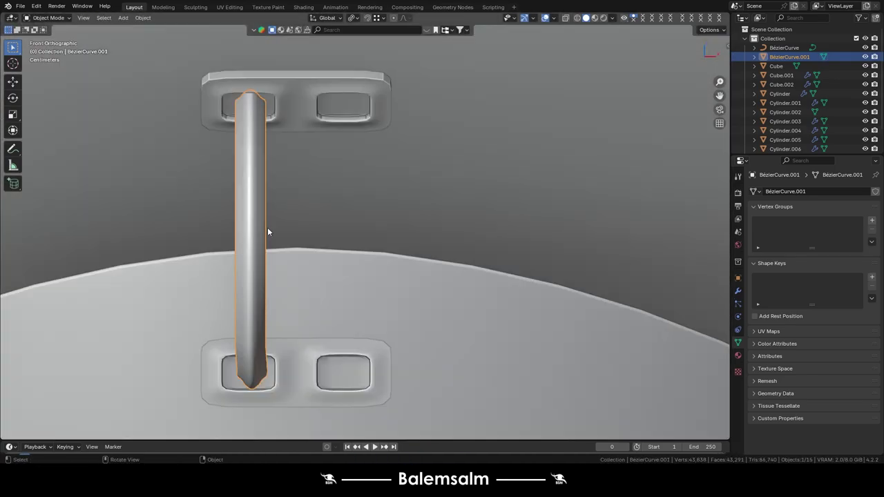
key("shift+d")
key("x")
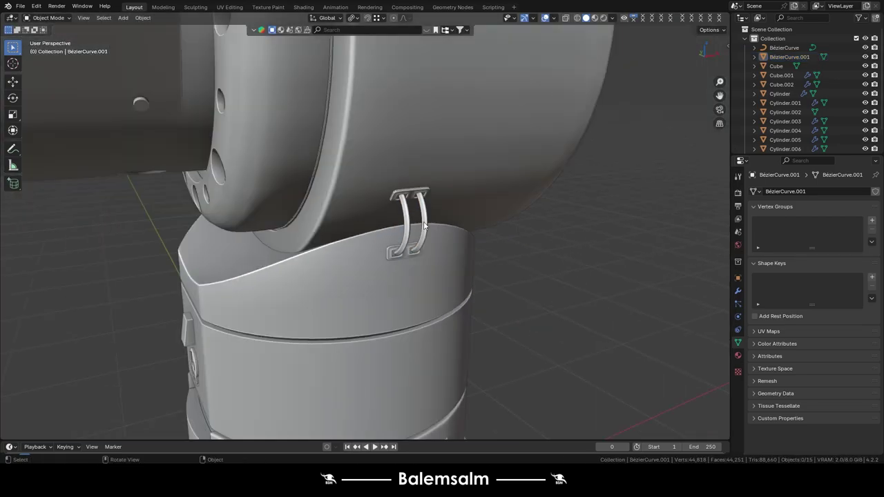
- Select two columns of faces on the shoulder cylinder's top
scroll(399, 203, "up", 6)
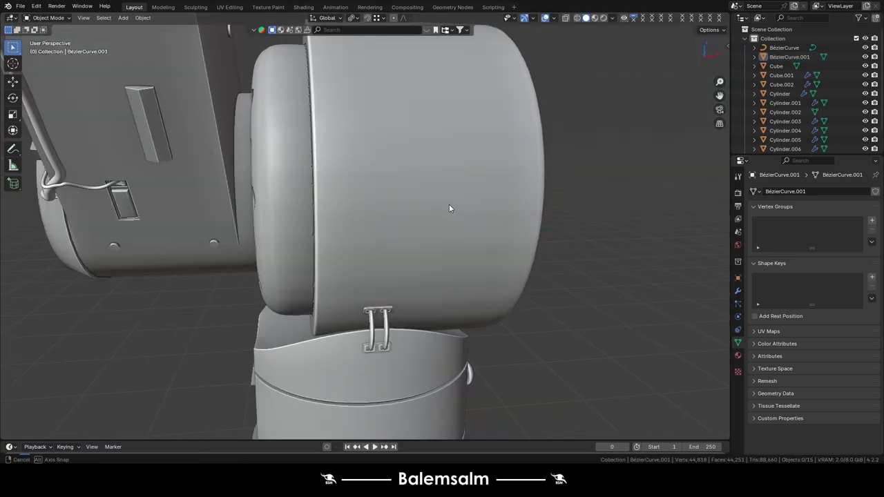
scroll(449, 208, "down", 4)
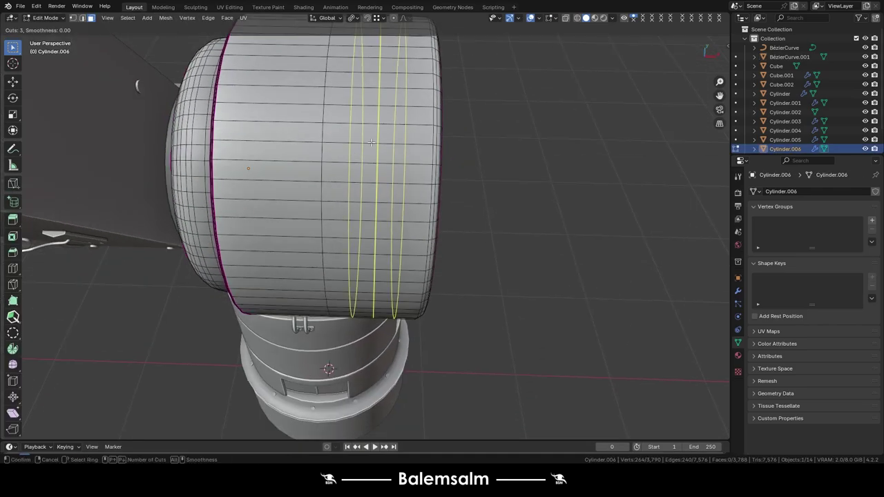
left_click(364, 141, "ctrl")
middle_click_drag(364, 141, 364, 134)
left_click(296, 138, "ctrl")
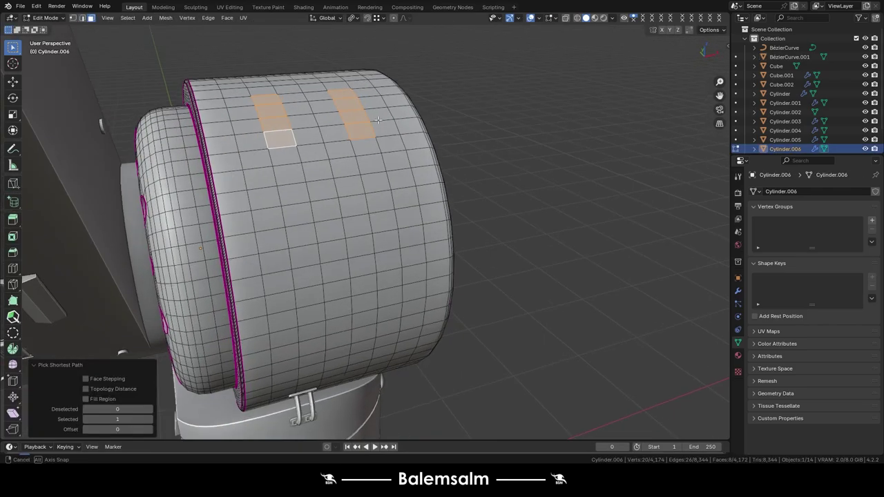
middle_click_drag(297, 138, 279, 138)
middle_click_drag(263, 103, 409, 261)
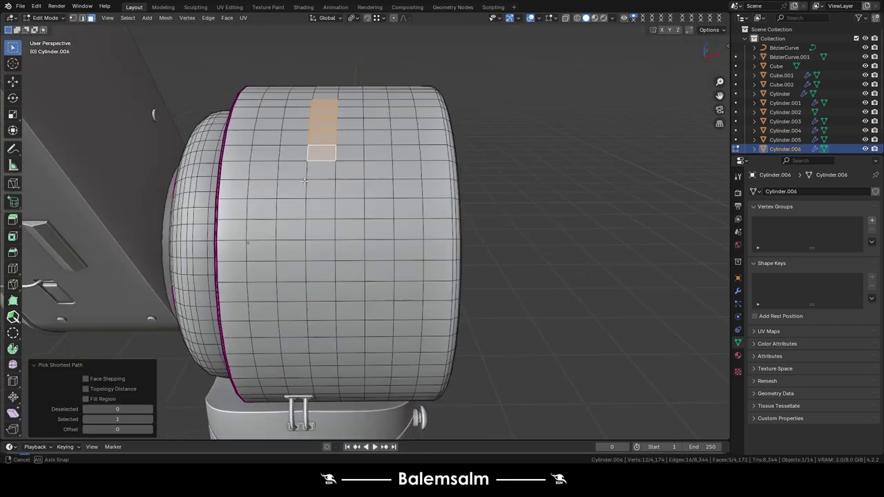
scroll(409, 262, "up", 3)
- Inset the face strip and extrude it inward into a recessed slot
key("e")
key("Escape")
key("i")
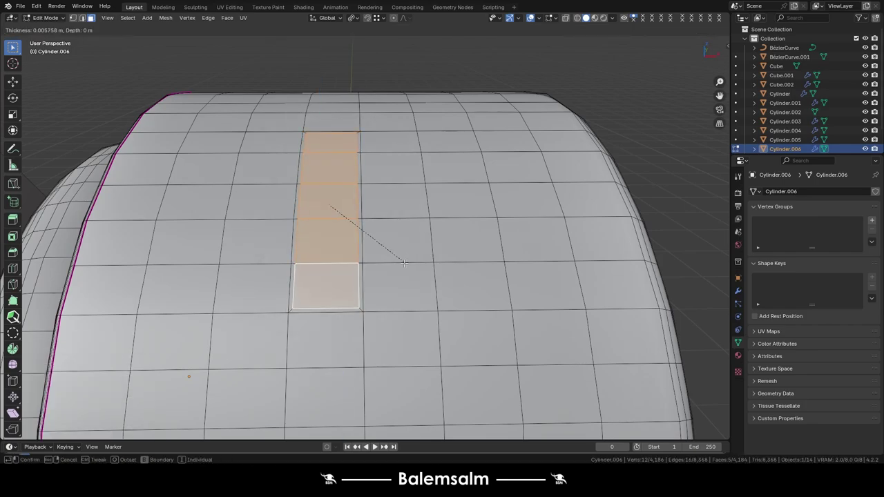
left_click(404, 263)
key("e")
left_click(351, 244)
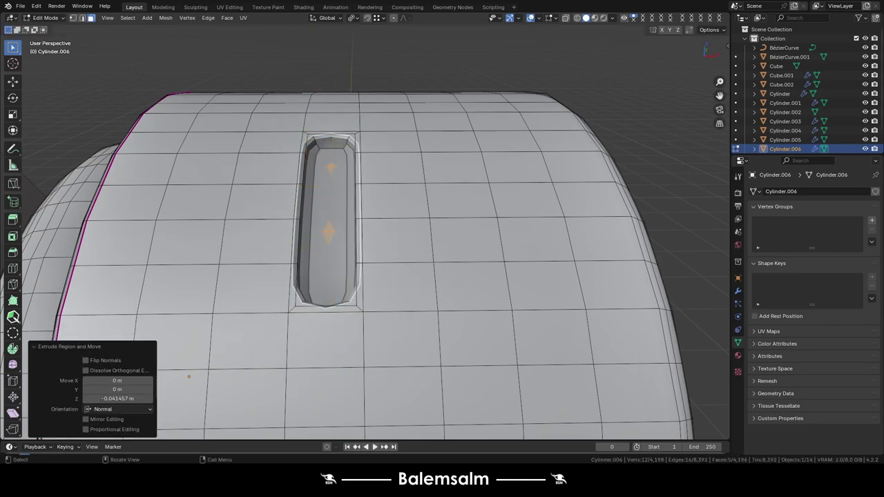
- Inset the slot floor and extrude it deeper into the cylinder
middle_click_drag(331, 276, 323, 129)
key("i")
left_click(324, 129)
key("ctrl+z")
key("i")
left_click(324, 129)
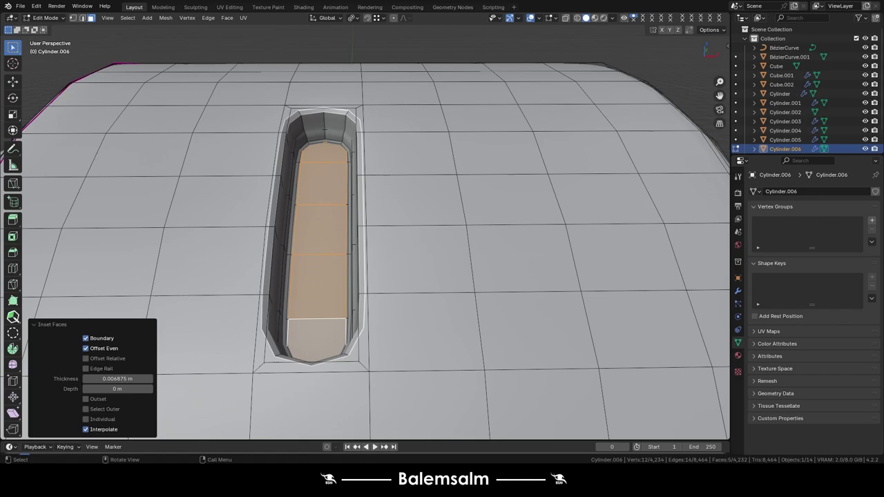
key("ctrl+z")
key("ctrl+z")
key("e")
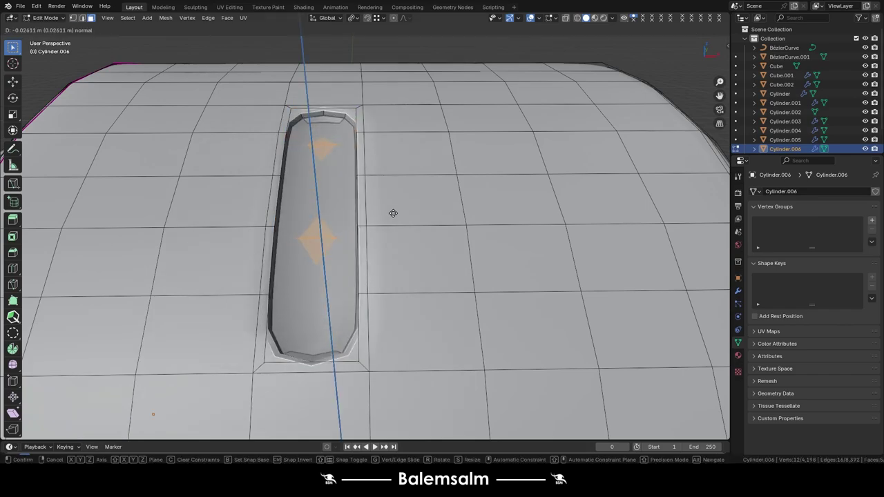
left_click(391, 214)
- Add stepped insets inside the slot floor, undoing an unwanted extruded block
key("i")
left_click(372, 222)
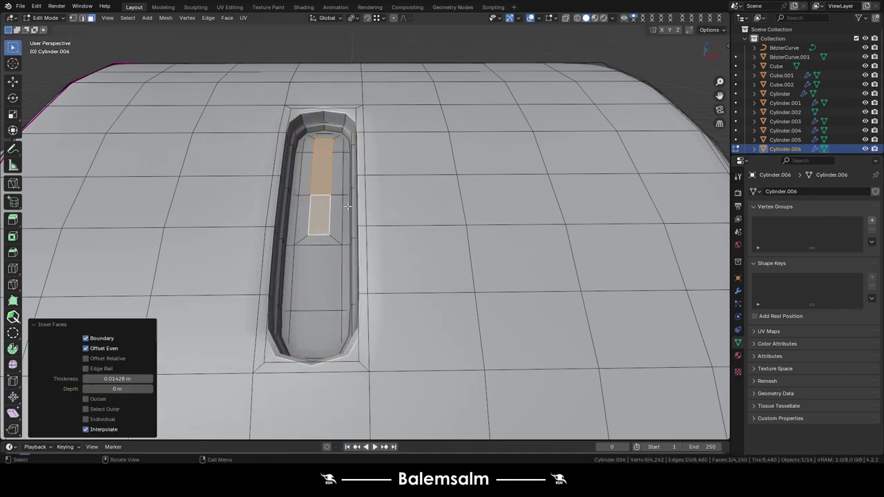
scroll(372, 222, "up", 5)
key("e")
left_click(334, 192)
key("i")
left_click(333, 192)
middle_click_drag(334, 192, 343, 167)
key("e")
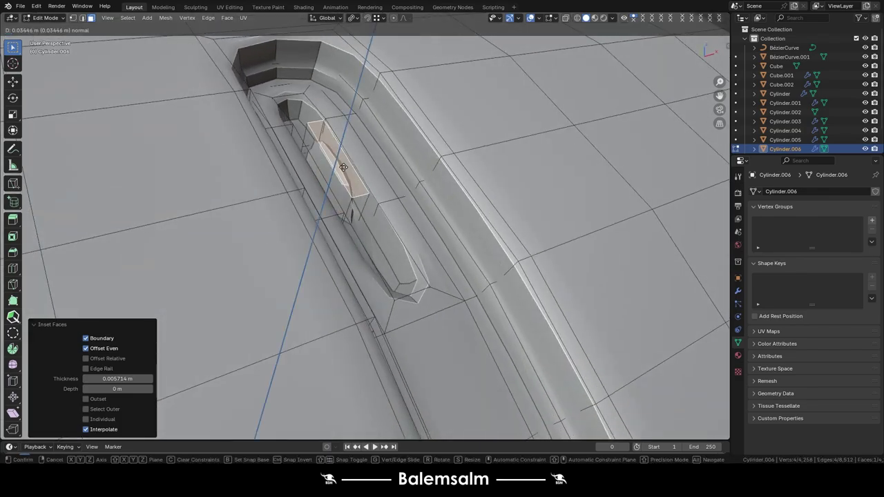
left_click(495, 199)
mouse_move(495, 199)
middle_mouse_down()
mouse_move(436, 156)
mouse_move(420, 186)
middle_mouse_up()
key("ctrl+z")
- Extrude the inner face and narrow it along X into a raised block
middle_click_drag(414, 228, 401, 255)
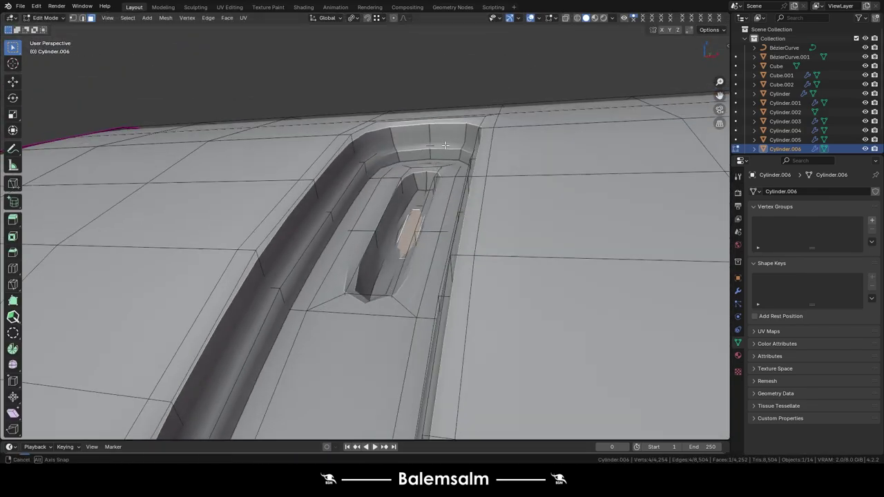
key("e")
left_click(397, 257)
key("s")
key("x")
left_click(453, 254)
- Add a multi-cut loop cut across the raised block
mouse_move(453, 254)
middle_mouse_down()
mouse_move(414, 228)
mouse_move(380, 256)
middle_mouse_up()
key("ctrl+r")
left_click(387, 221)
key("ctrl+r")
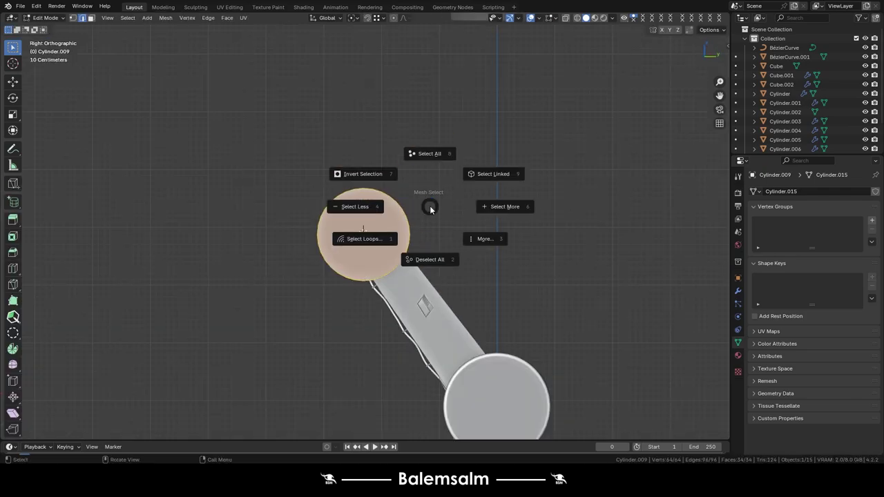
- Scale down Cylinder.009's end circle into a narrower sleeve aligned with the upper-arm joint
key("s")
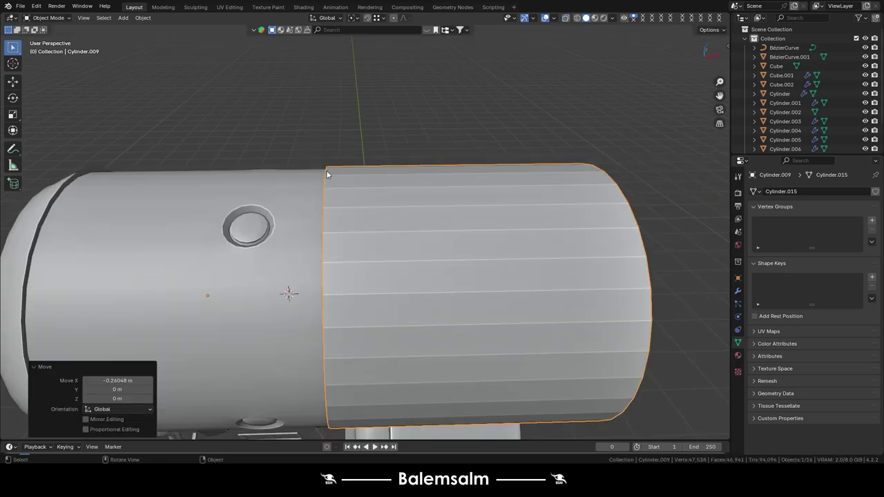
mouse_move(328, 174)
middle_mouse_down("alt")
mouse_move(357, 76)
mouse_move(389, 173)
mouse_move(371, 138)
mouse_move(275, 222)
middle_mouse_up("alt")
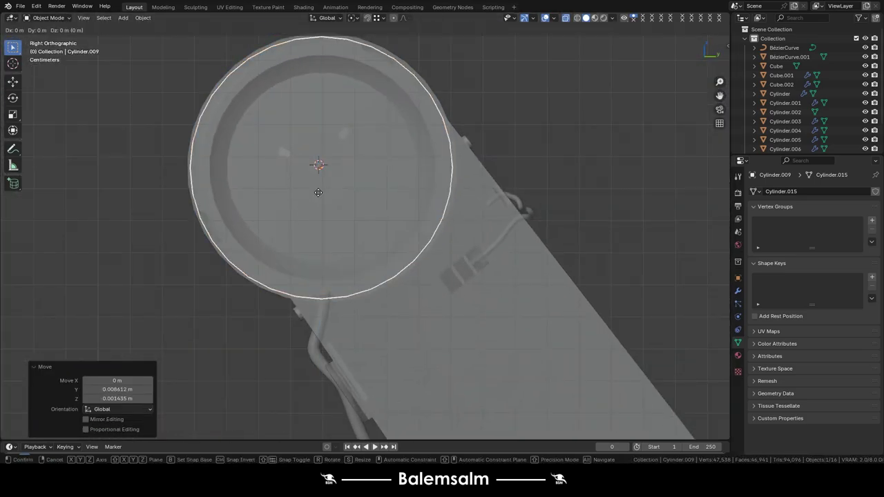
mouse_move(450, 216)
middle_mouse_down("alt")
mouse_move(474, 232)
mouse_move(288, 228)
middle_mouse_up("alt")
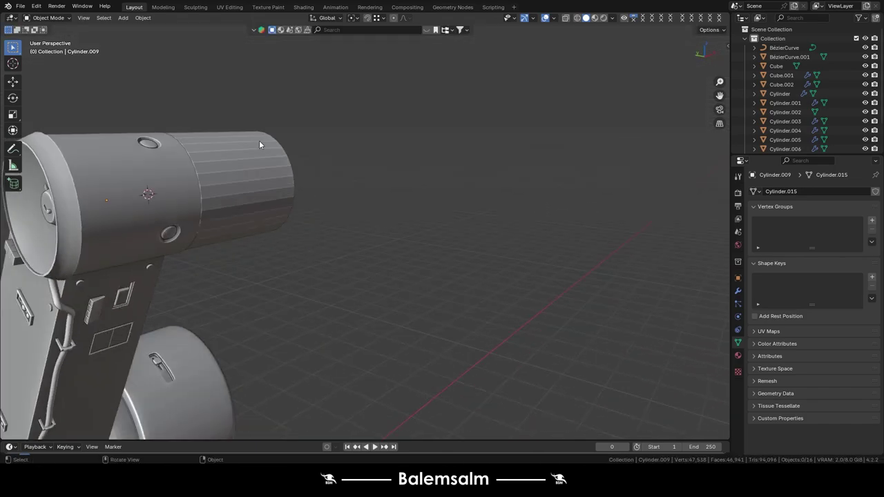
- Move the cylinder's end cap along the X axis
left_click(302, 175)
key("g")
key("x")
left_click(227, 154)
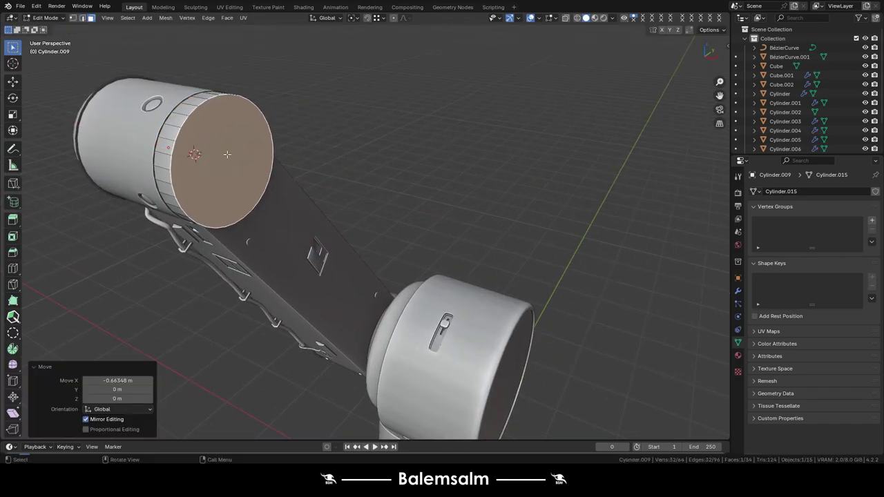
- Extrude the end cap further outward along the cylinder's axis
scroll(242, 161, "down", 4)
middle_click_drag(267, 193, 272, 165)
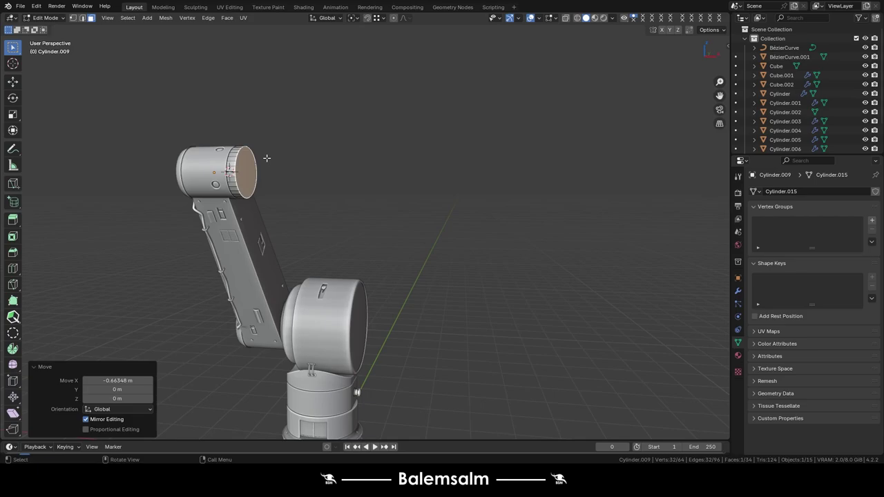
scroll(266, 158, "up", 5)
mouse_move(311, 200)
middle_mouse_down()
mouse_move(354, 237)
mouse_move(294, 248)
middle_mouse_up()
left_click(347, 241)
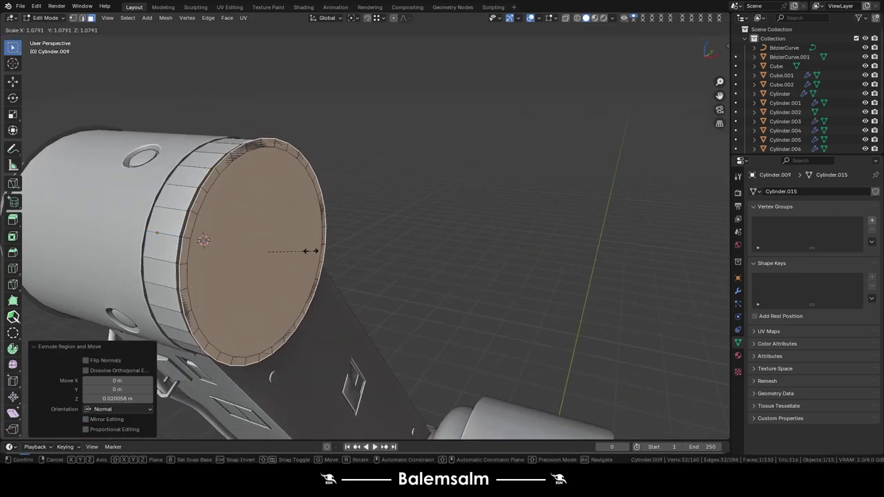
left_click(311, 251)
scroll(311, 251, "down", 4)
key("e")
left_click(381, 273)
- Leave mesh editing and frame the cylinder to look at its open end
key("KP_7")
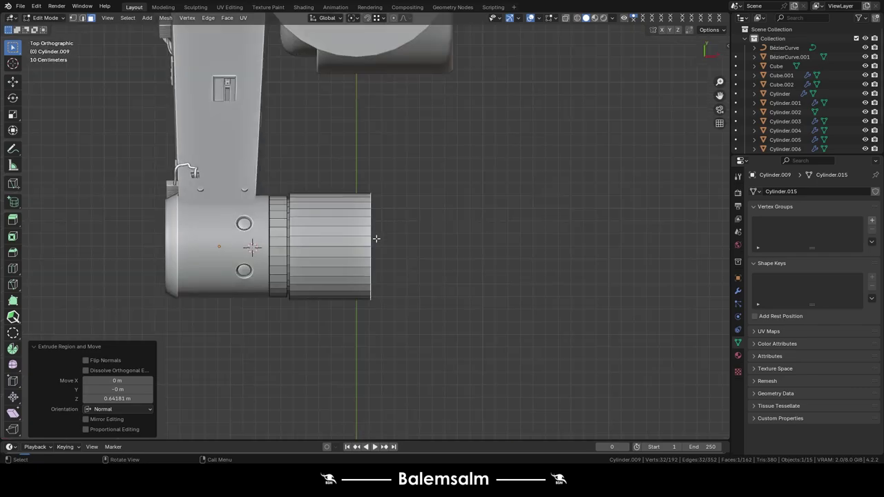
key("Escape")
key("Tab")
middle_click_drag(390, 259, 425, 238)
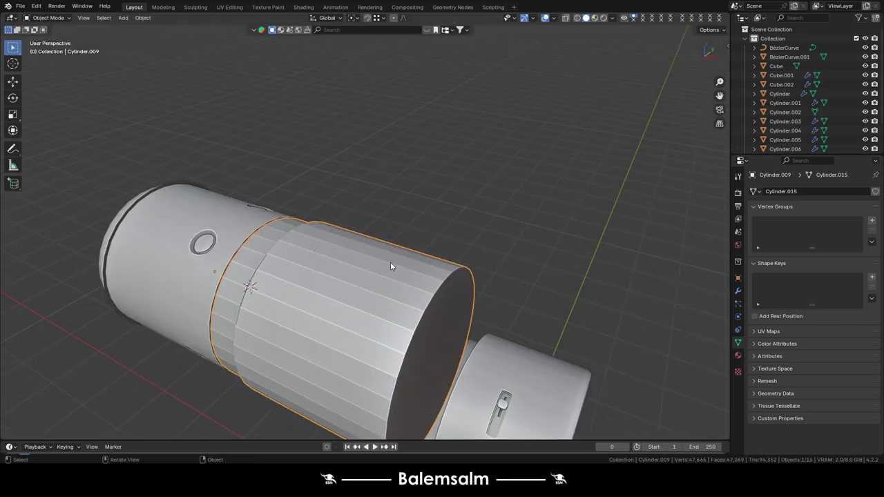
key("KP_Decimal")
scroll(387, 287, "up", 3)
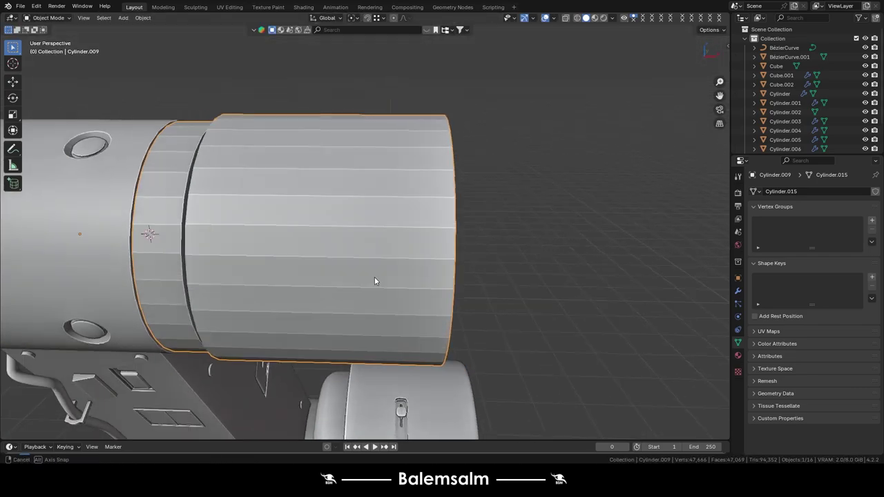
mouse_move(374, 277)
middle_mouse_down()
mouse_move(353, 269)
mouse_move(375, 250)
middle_mouse_up()
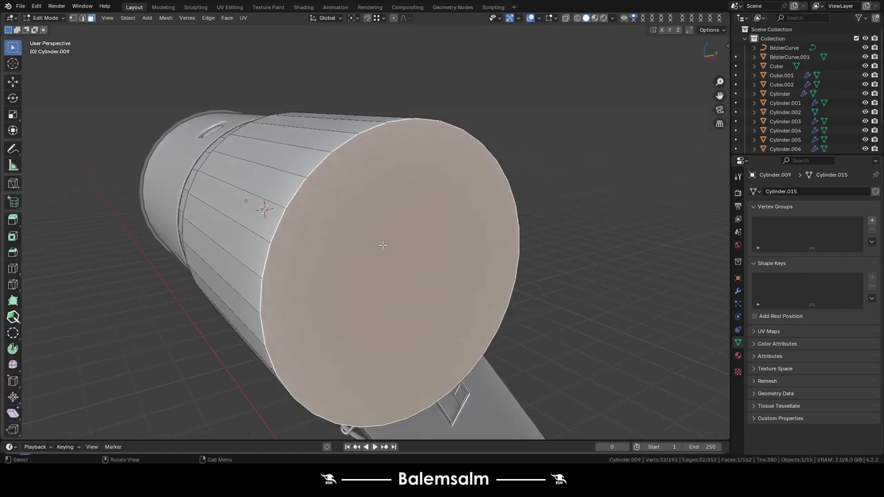
- Bevel the seam loop of the cylinder
key("Tab")
scroll(375, 250, "up", 4)
scroll(273, 299, "up", 3)
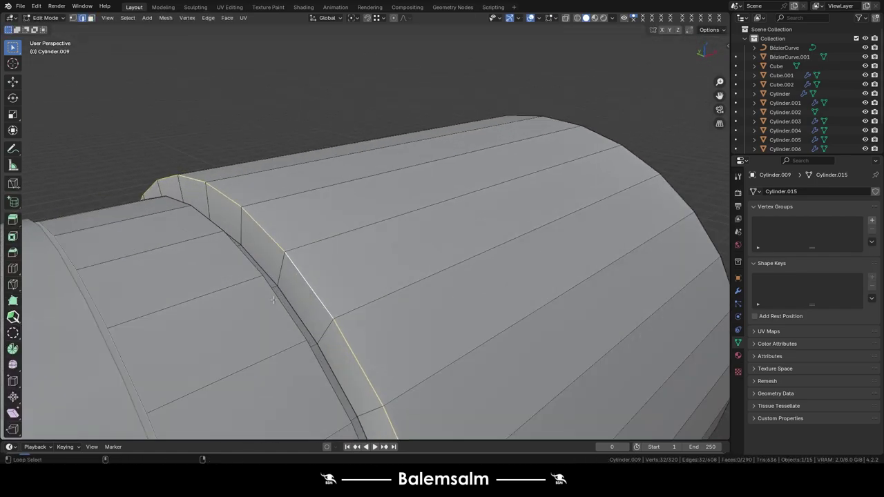
left_click(438, 301)
- Apply Shade Auto Smooth to the cylinder
key("Tab")
right_click(285, 233)
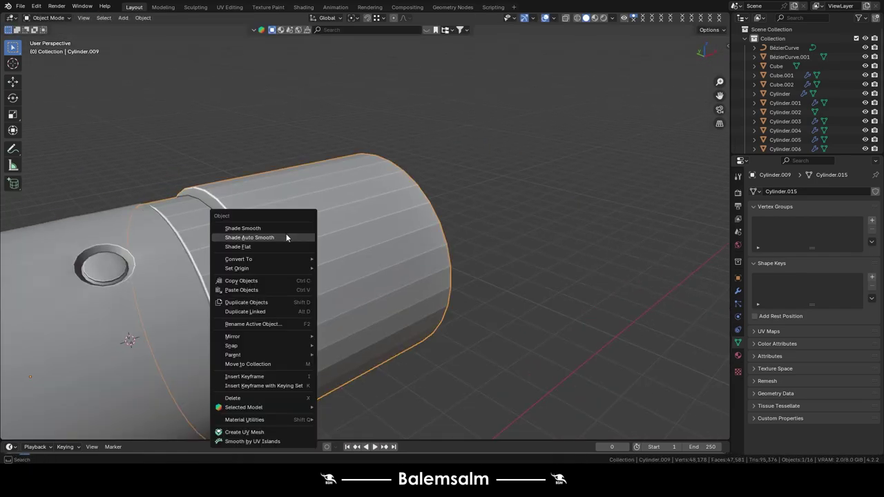
left_click(285, 233)
- With see-through on, push the cylinder's end face inward along Z to recess it
key("Tab")
key("alt+z")
left_click(257, 287)
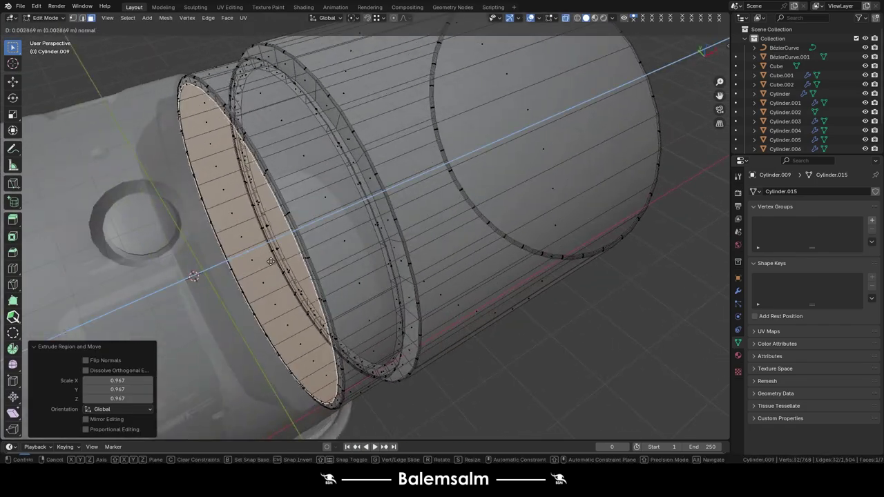
key("Tab")
middle_click_drag(257, 287, 296, 198)
key("Tab")
key("KP_Decimal")
key("g")
key("z")
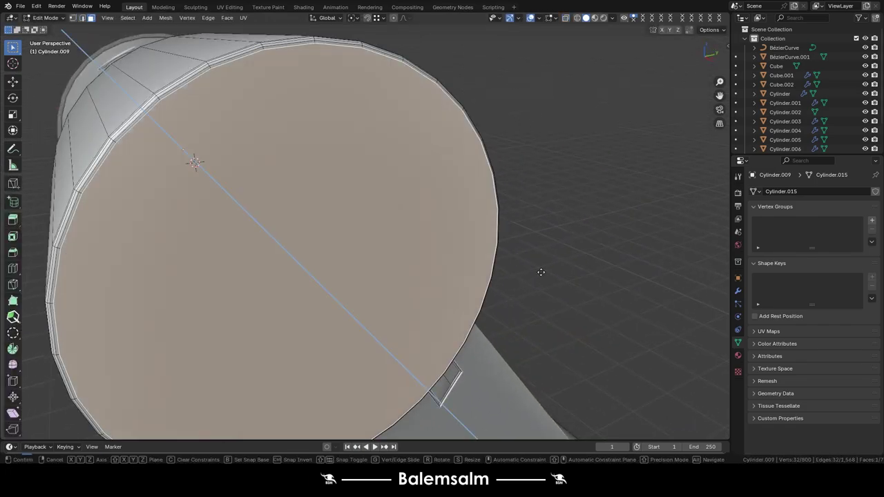
left_click(304, 241)
- Shrink the end face inside a thin rim and Grid Fill it
key("s")
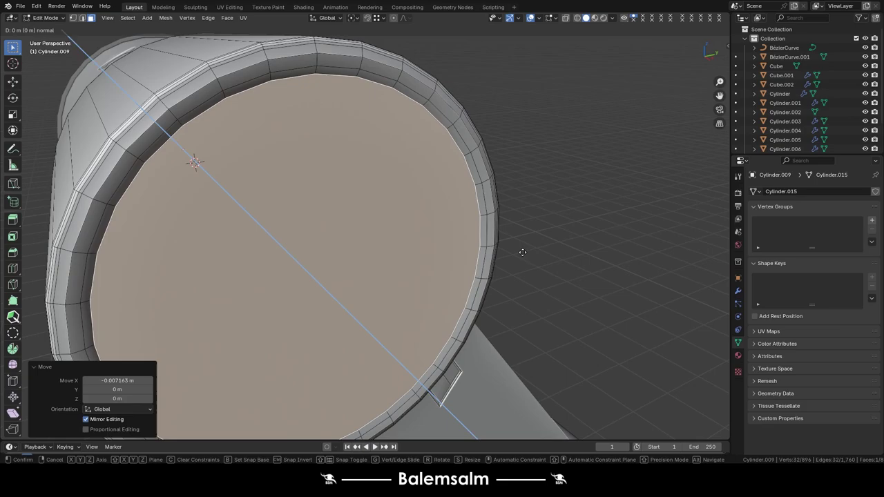
right_click(500, 247)
left_click(467, 195)
- Return to Object Mode, then select and frame the arm's long tube
key("Tab")
scroll(428, 214, "down", 5)
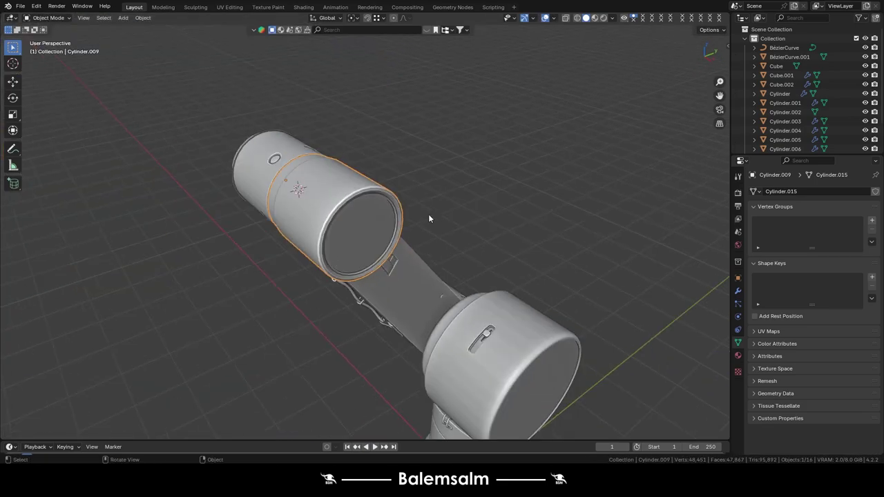
middle_click_drag(428, 214, 379, 222)
left_click(338, 200)
key("KP_Decimal")
mouse_move(340, 181)
middle_mouse_down()
mouse_move(307, 196)
mouse_move(220, 107)
middle_mouse_up()
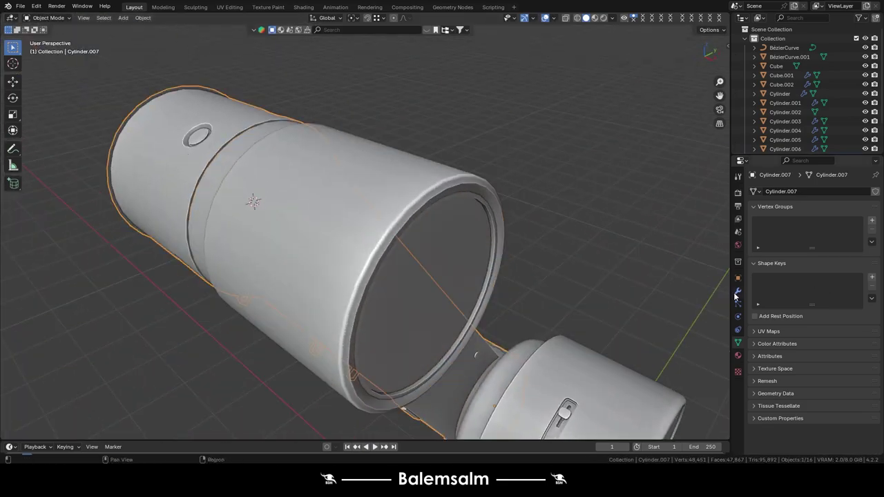
- In side view, duplicate the cylinder above the arm and snap the copy to the end block
scroll(220, 111, "down", 4)
key("KP_3")
left_click(315, 90)
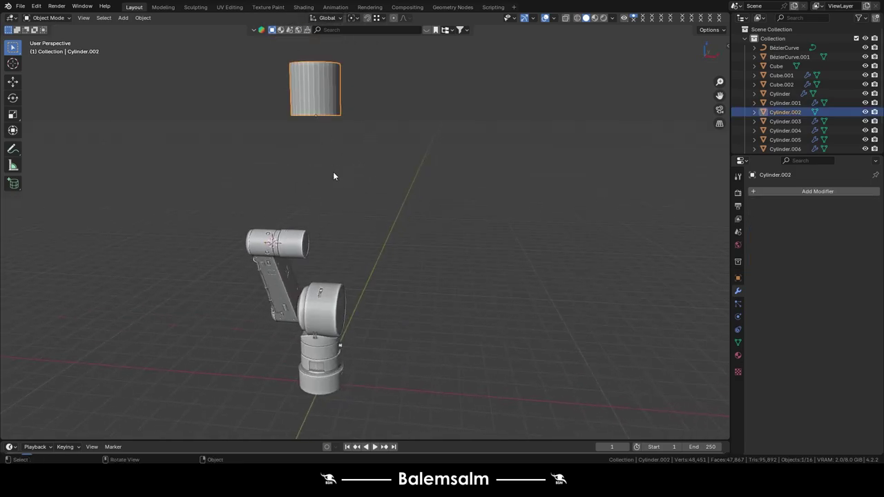
key("shift+d")
left_click(398, 291)
key("r")
scroll(365, 232, "up", 5)
key("shift+s")
scroll(273, 209, "down", 4)
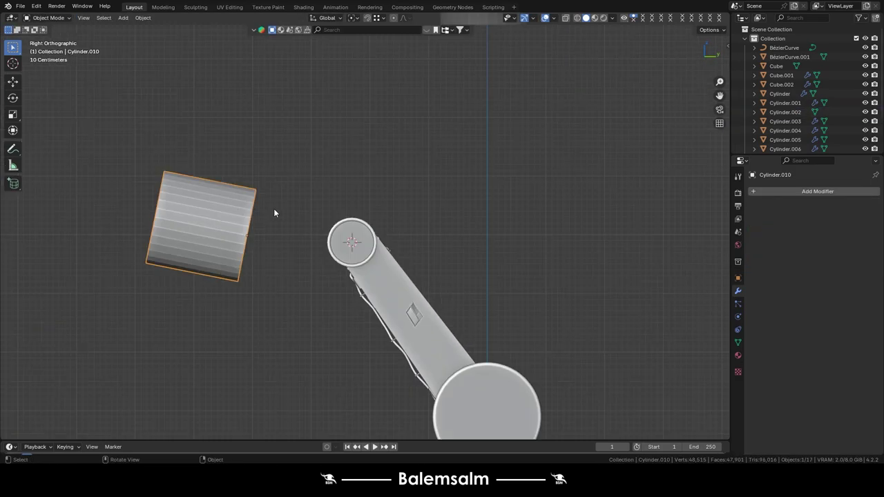
key("shift+s")
scroll(386, 266, "up", 3)
- Rotate the copied cylinder 90 degrees about the X axis
key("ctrl+z")
key("r")
key("x")
key("9")
key("0")
key("Return")
- Scale the copy down and move it along Y against the end block
middle_click_drag(402, 242, 436, 237)
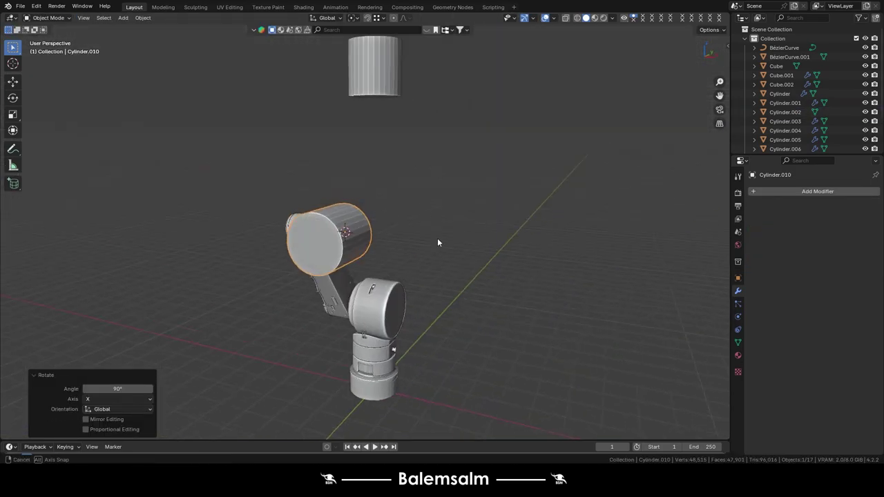
key("KP_1")
scroll(351, 256, "up", 5)
scroll(351, 256, "down", 3)
key("s")
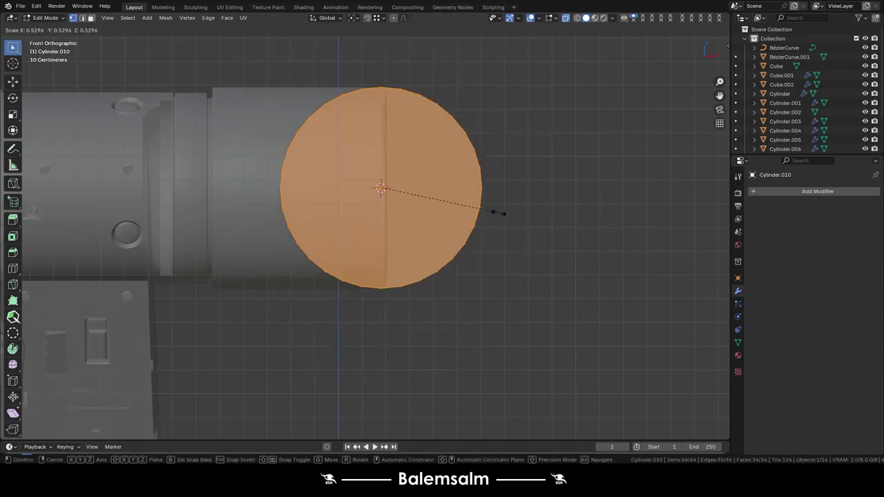
left_click(493, 211)
key("g")
key("x")
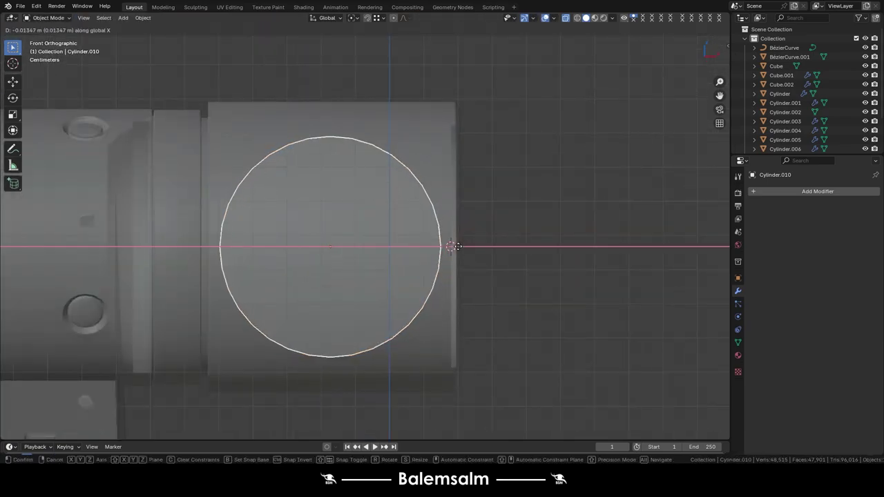
middle_click_drag(397, 201, 267, 213)
key("y")
left_click(267, 214)
- Add a Boolean modifier to the end block cylinder, Cylinder.009
mouse_move(435, 213)
middle_mouse_down()
mouse_move(85, 162)
mouse_move(394, 166)
middle_mouse_up()
left_click(395, 166)
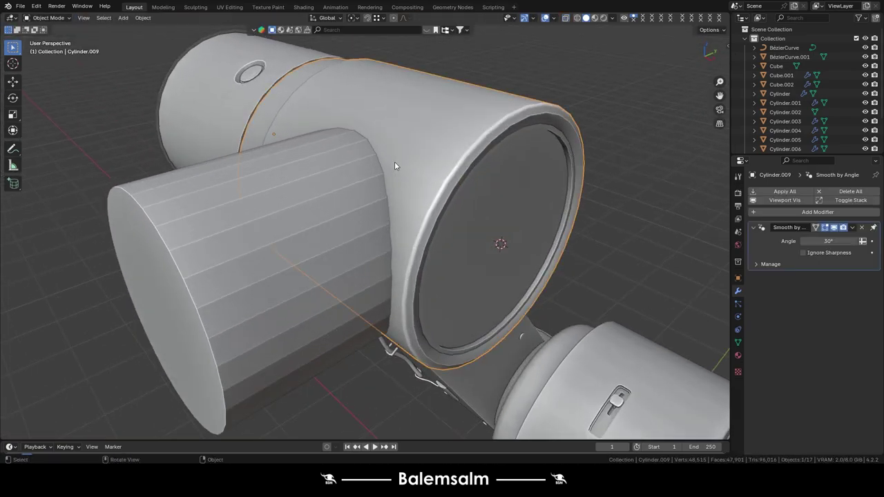
left_click(801, 212)
left_click(810, 290)
- Enter Edit Mode on the sideways cylinder and switch to vertex selection
left_click(278, 248, "shift")
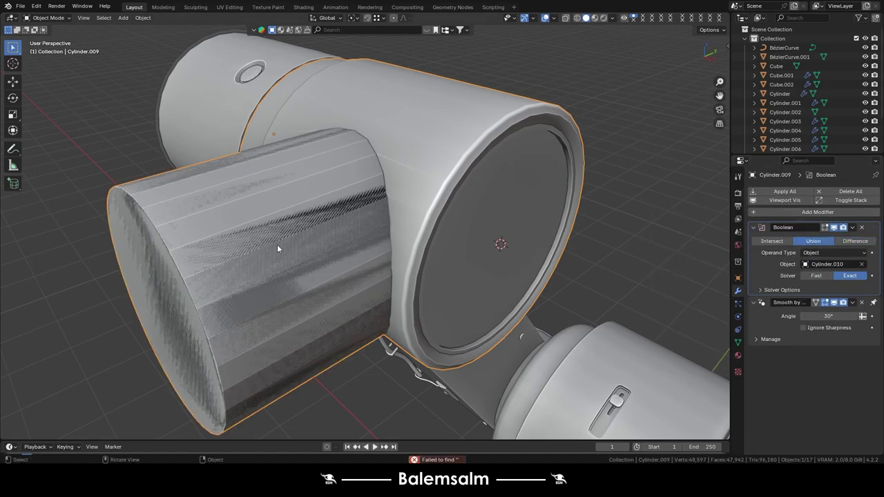
key("ctrl+Tab")
left_click(423, 218)
scroll(423, 218, "up", 8)
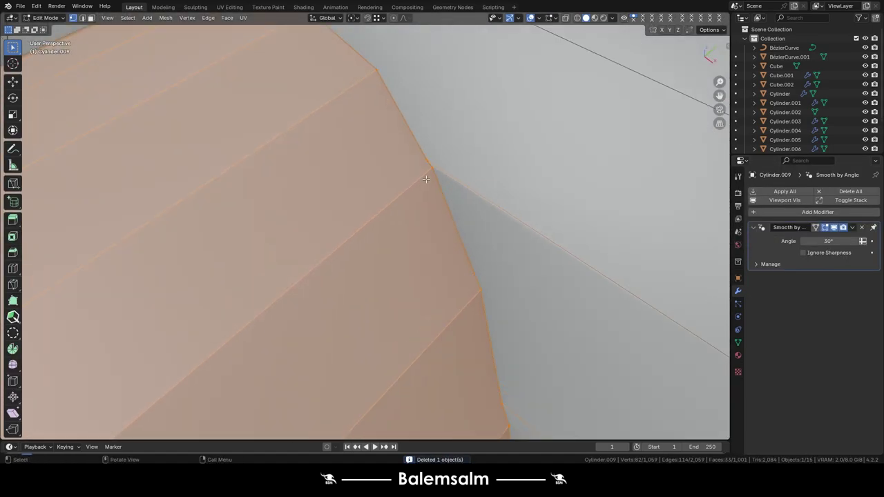
key("alt+a")
left_click(276, 243)
key("g")
key("Escape")
key("1")
key("KP_Decimal")
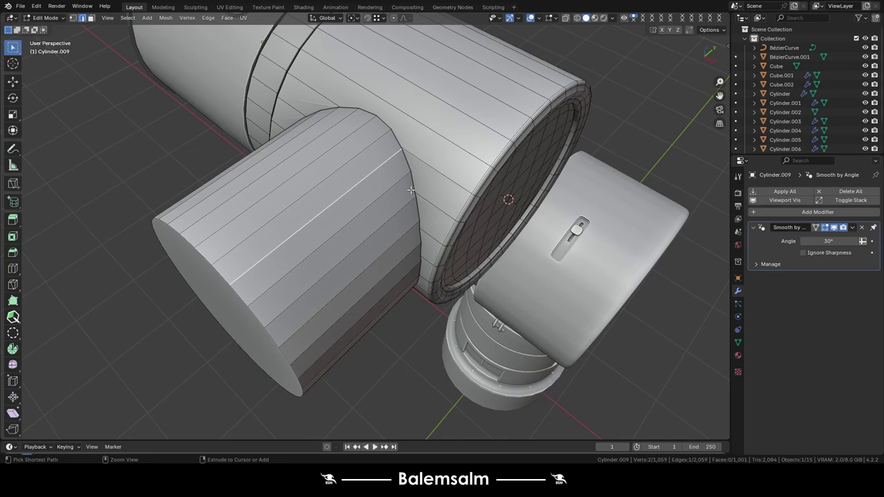
- Merge the stray vertices at the junction between the side cylinder and end block
left_click(327, 153)
left_click(387, 131)
key("KP_Decimal")
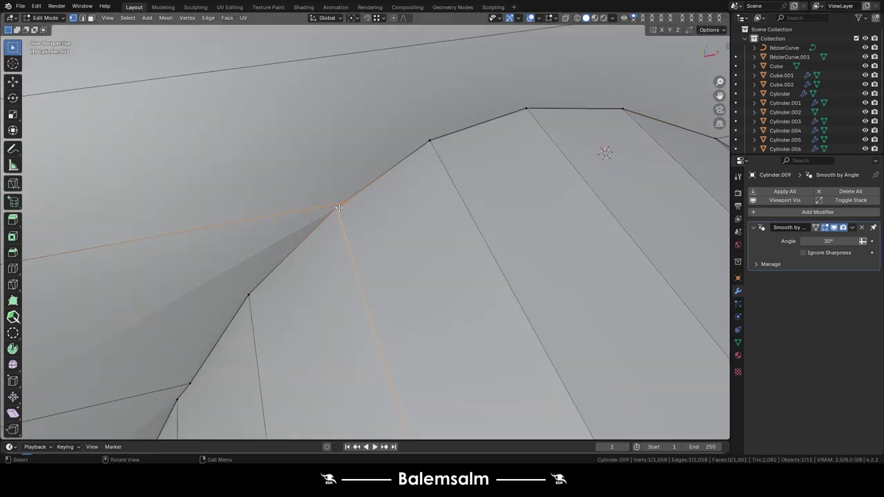
mouse_move(387, 137)
middle_mouse_down()
mouse_move(299, 220)
mouse_move(298, 212)
mouse_move(327, 215)
middle_mouse_up()
key("KP_Decimal")
key("KP_Decimal")
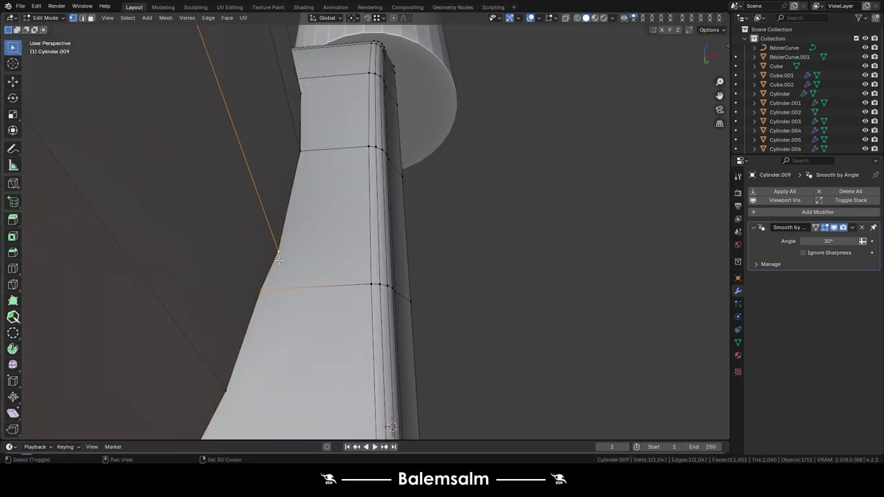
middle_click_drag(361, 174, 292, 192)
scroll(252, 222, "up", 5)
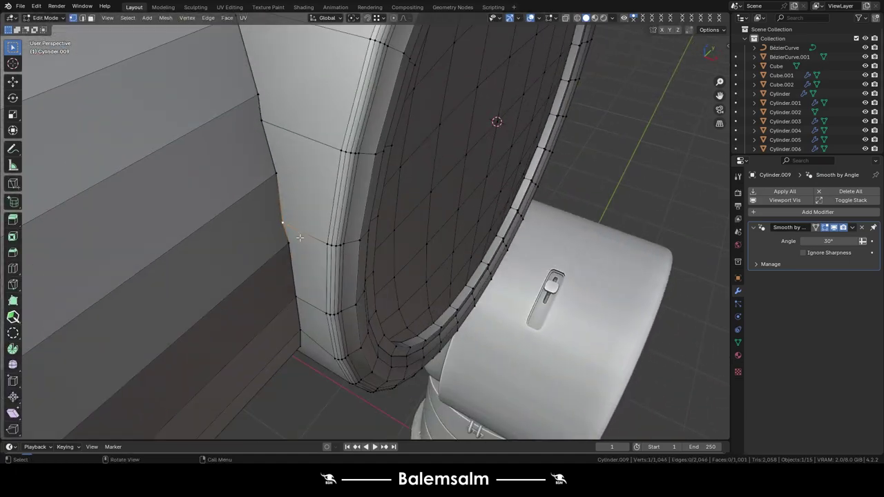
scroll(290, 222, "up", 2)
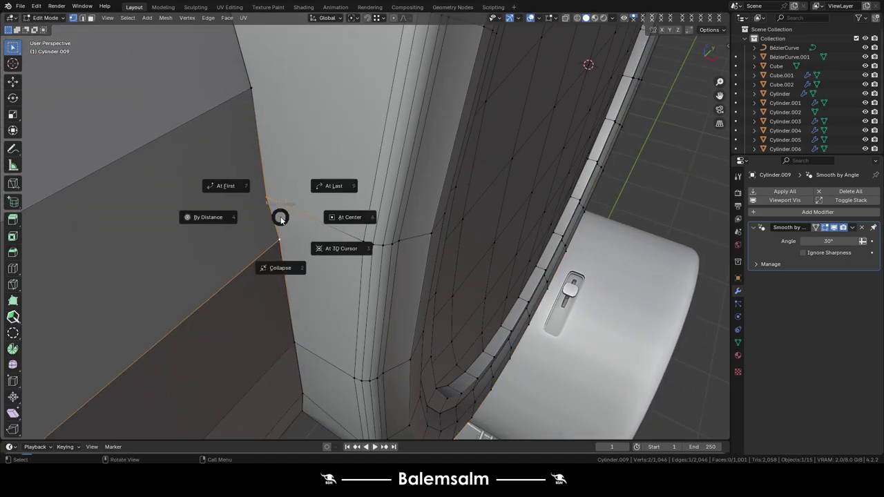
left_click(263, 198)
scroll(257, 191, "down", 4)
scroll(270, 173, "up", 2)
scroll(276, 172, "down", 2)
scroll(293, 167, "down", 3)
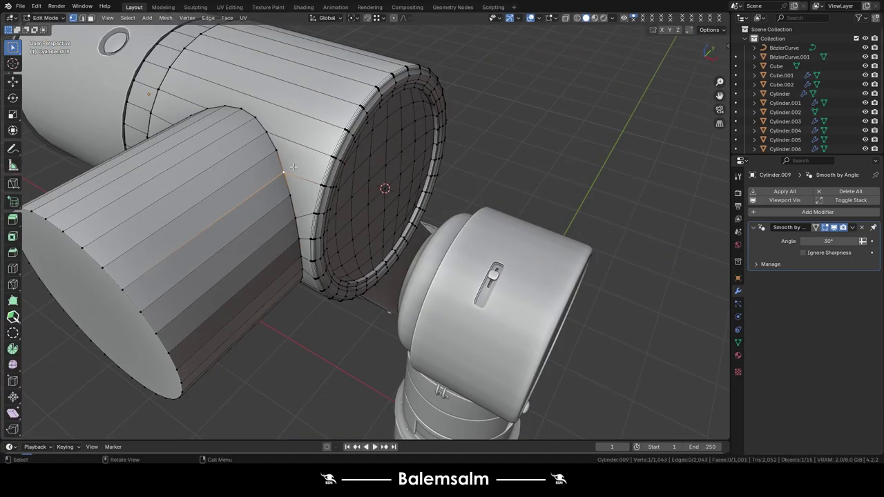
scroll(297, 169, "up", 5)
- Add loop cuts and connect vertex pairs with J around the junction
key("ctrl+r")
key("j")
scroll(383, 205, "up", 1)
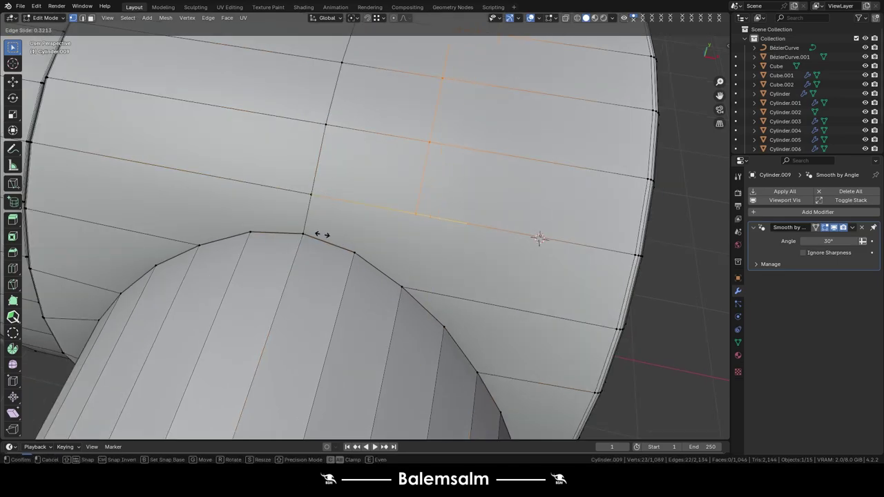
left_click(322, 235)
key("ctrl+r")
left_click(262, 207)
key("j")
scroll(385, 266, "down", 5)
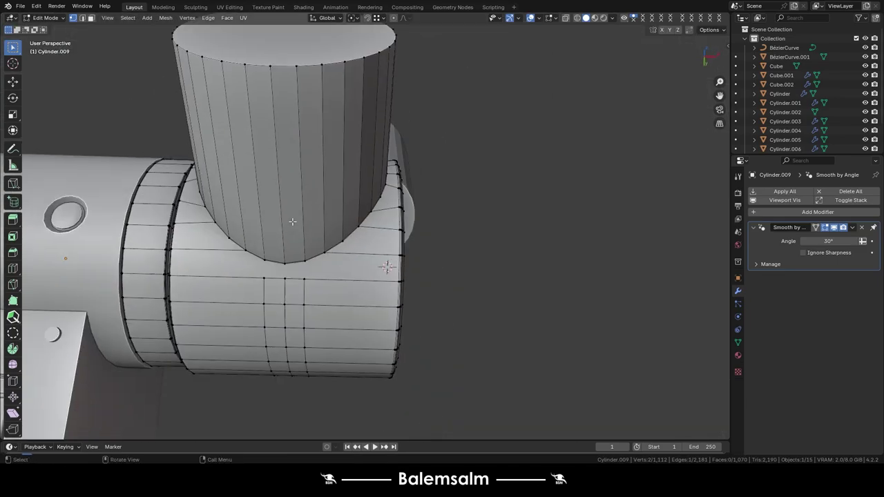
- Add another centred loop cut near the junction, then return to Object Mode
mouse_move(384, 266)
middle_mouse_down()
mouse_move(400, 272)
mouse_move(286, 288)
middle_mouse_up()
scroll(424, 226, "up", 2)
key("ctrl+r")
left_click(426, 227)
right_click(427, 226)
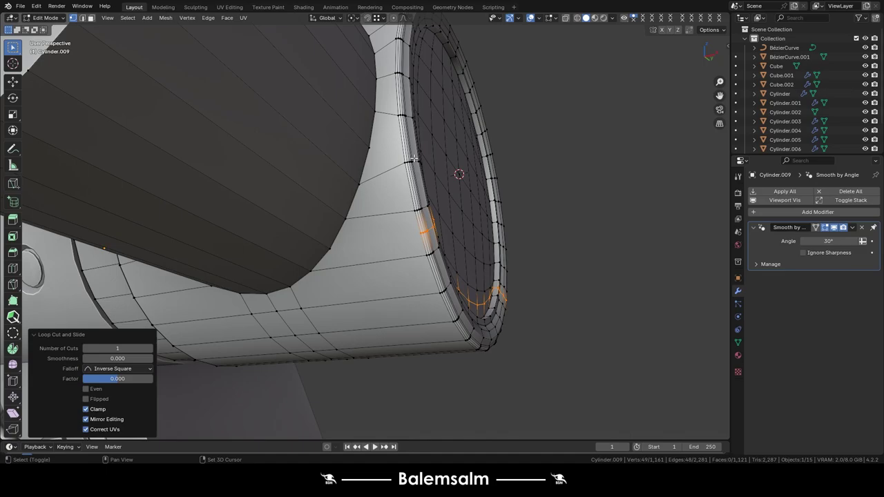
middle_click_drag(426, 226, 324, 220)
scroll(324, 204, "up", 2)
left_click(255, 213)
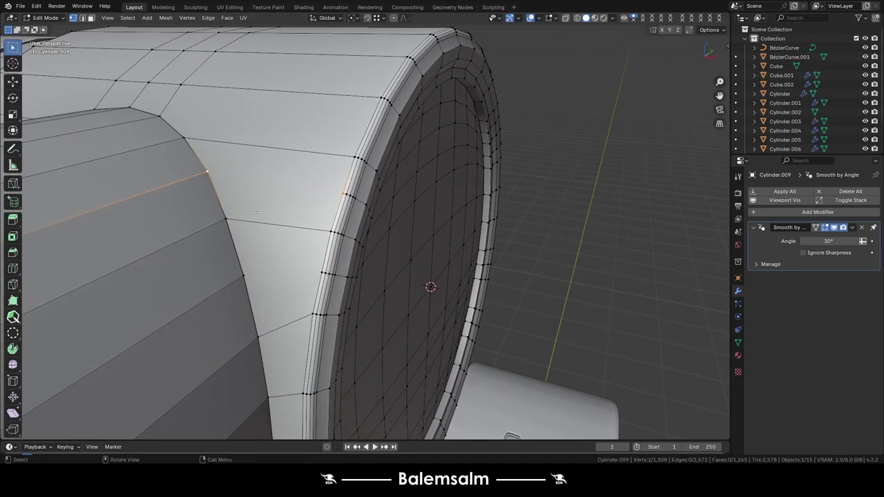
mouse_move(247, 281)
middle_mouse_down()
mouse_move(258, 213)
mouse_move(187, 282)
mouse_move(290, 254)
mouse_move(276, 248)
middle_mouse_up()
key("Tab")
scroll(258, 213, "down", 4)
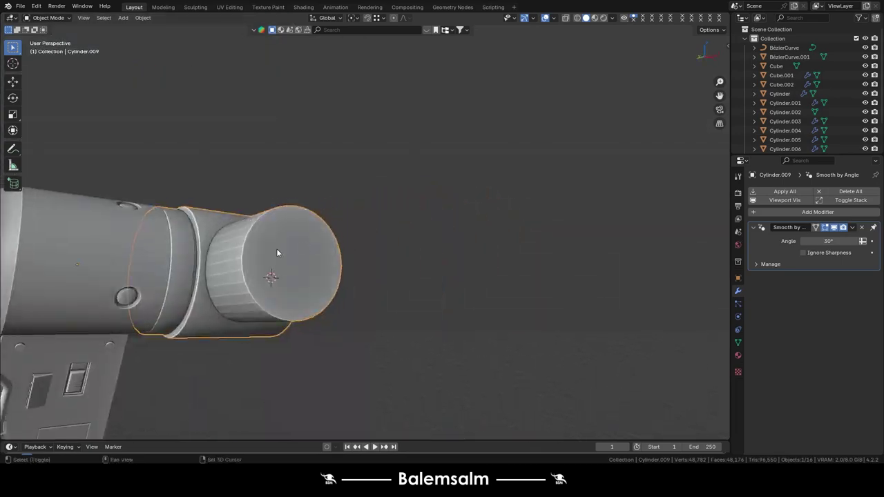
- In Edit Mode, add a loop cut and join junction vertices with an edge
key("Tab")
scroll(301, 222, "up", 5)
key("ctrl+r")
left_click(302, 222)
middle_click_drag(301, 222, 318, 207)
scroll(317, 207, "down", 4)
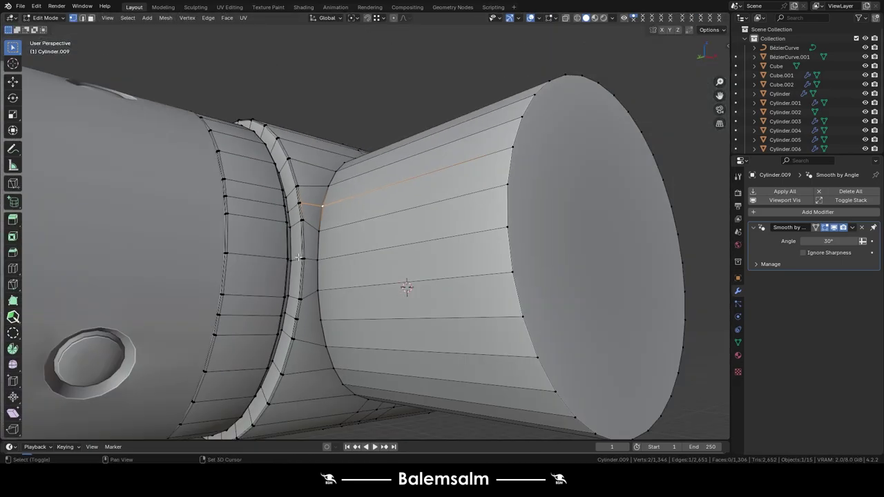
scroll(249, 249, "up", 5)
left_click(249, 248, "shift")
key("j")
scroll(250, 248, "down", 4)
mouse_move(249, 248)
middle_mouse_down()
mouse_move(306, 245)
mouse_move(317, 228)
middle_mouse_up()
scroll(290, 241, "down", 2)
left_click(290, 245)
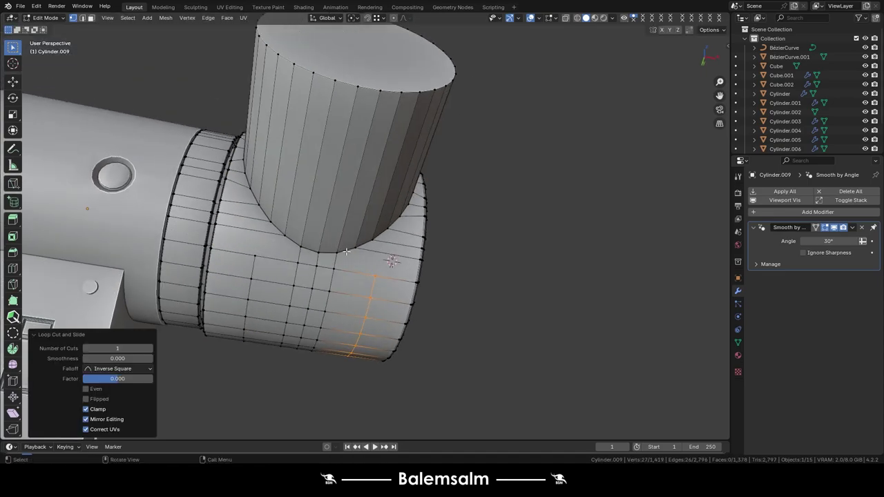
- Connect more vertices near the cylinder junction with new edges
scroll(318, 228, "up", 4)
left_click(333, 220, "shift")
key("j")
scroll(163, 181, "down", 3)
middle_click_drag(215, 174, 263, 228)
scroll(263, 228, "up", 4)
left_click(210, 252)
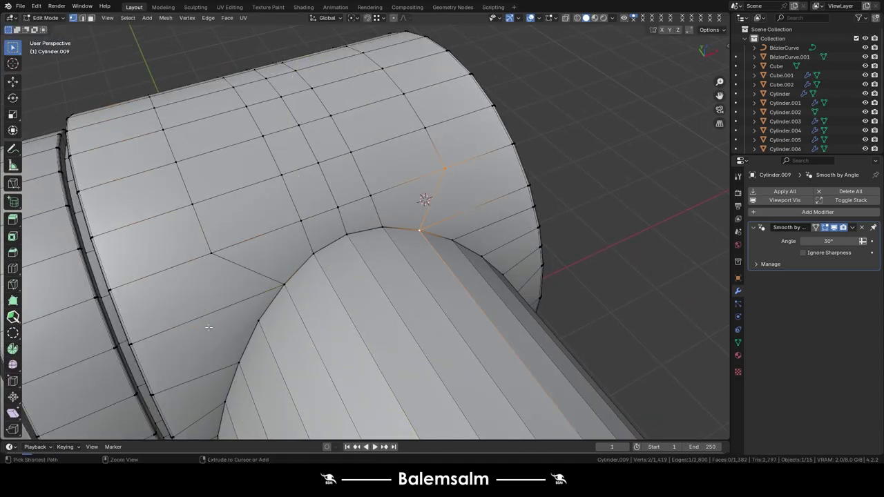
scroll(208, 327, "down", 4)
- Merge by Distance on the whole side cylinder mesh, removing 2 duplicate vertices
key("a")
key("m")
left_click(271, 220)
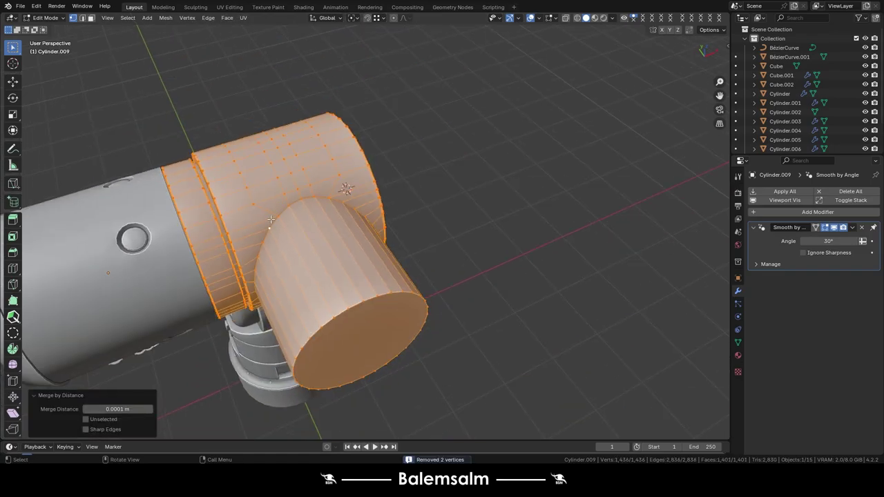
scroll(270, 219, "up", 3)
scroll(404, 164, "down", 4)
- Select the edge loop where the cylinder meets the housing and start beveling it
left_click(309, 158, "alt")
mouse_move(309, 157)
middle_mouse_down()
mouse_move(294, 205)
mouse_move(394, 138)
middle_mouse_up()
scroll(294, 206, "up", 3)
left_click(294, 206, "alt")
scroll(437, 237, "up", 4)
key("Escape")
scroll(445, 242, "down", 4)
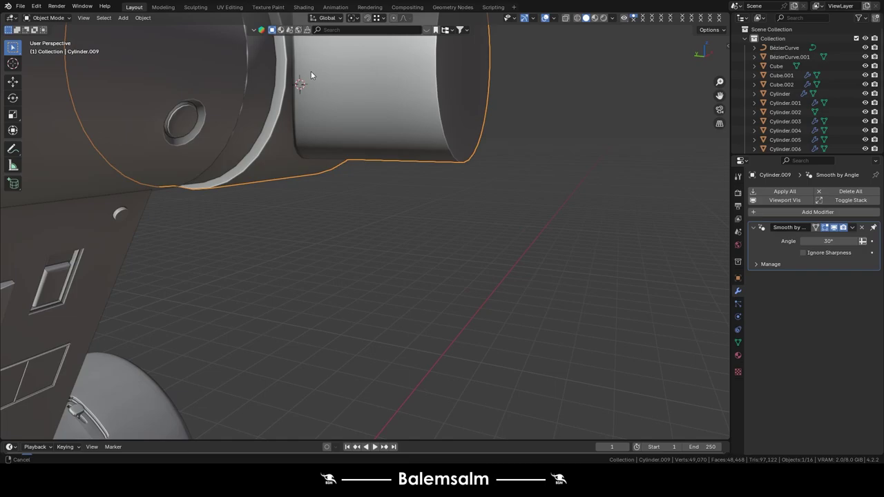
scroll(431, 207, "up", 5)
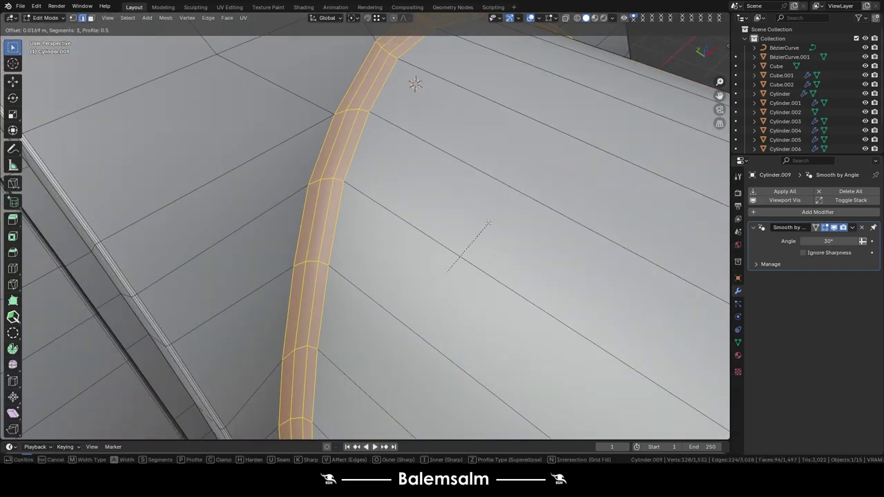
- Confirm the 3-segment junction bevel and select the side cylinder's end cap face
scroll(449, 92, "down", 5)
scroll(522, 219, "up", 5)
left_click(448, 230)
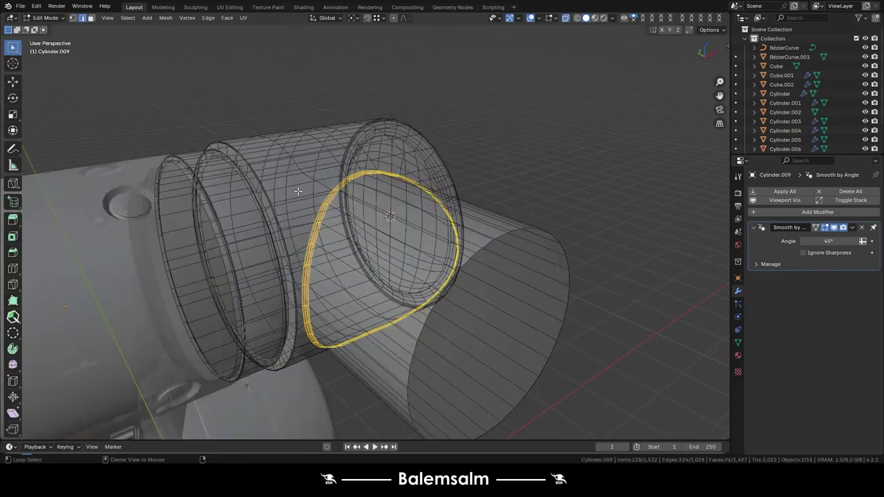
left_click(332, 227)
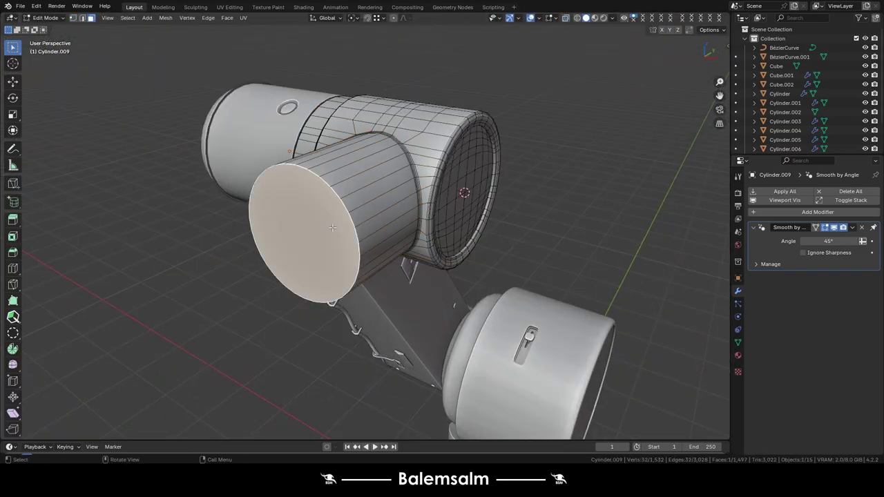
- Extrude the end cap outward and scale it slightly, checking in top and front views
key("KP_7")
left_click(356, 220)
middle_click_drag(356, 220, 404, 234)
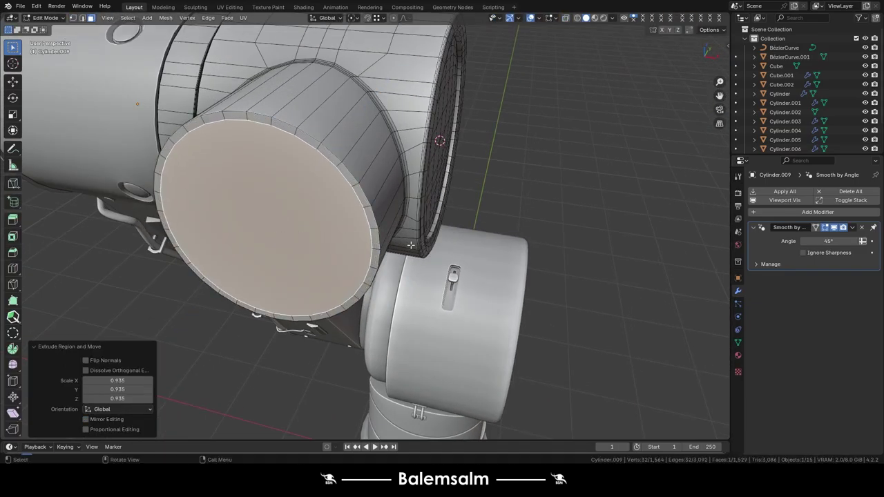
key("KP_7")
key("e")
left_click(405, 270)
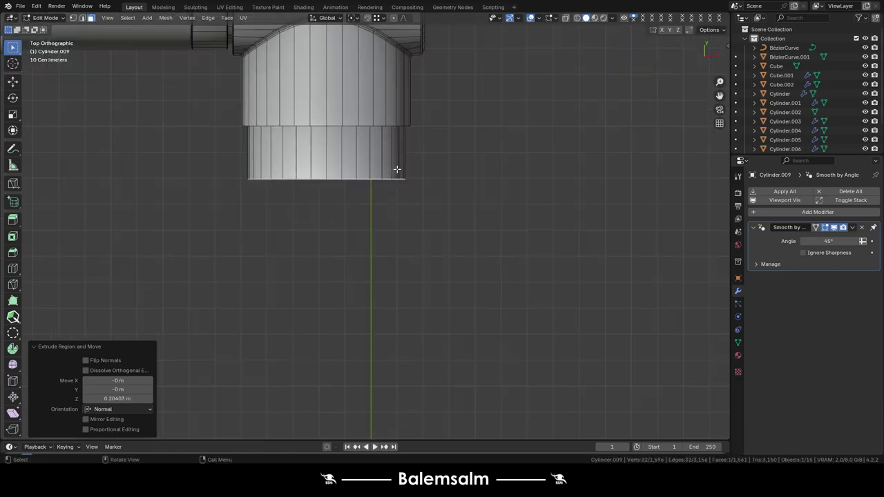
key("s")
key("KP_1")
left_click(410, 228)
- Extrude the cap again and move it along Y to lengthen the section
key("KP_7")
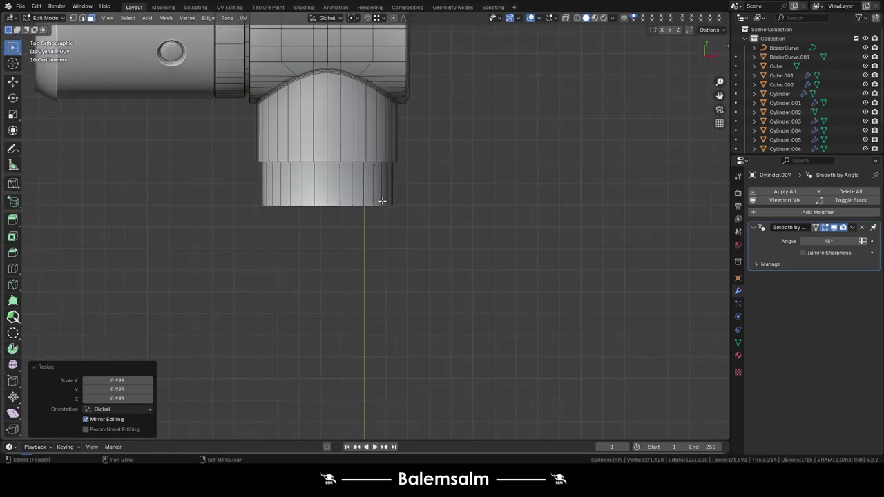
key("e")
scroll(351, 241, "down", 3)
scroll(366, 220, "up", 4)
key("g")
key("y")
left_click(382, 198)
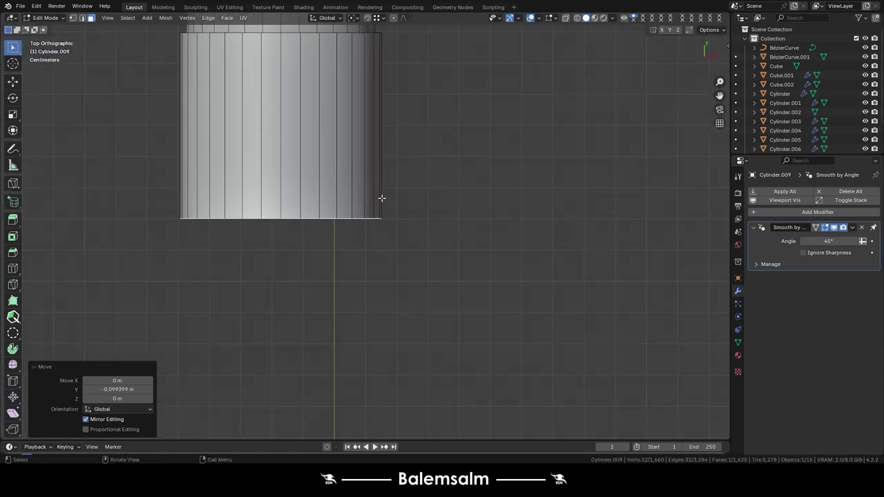
left_click(366, 229)
- Inset-extrude the cap into a recessed face inside a thin rim, then return to Object Mode
middle_click_drag(366, 229, 398, 136)
scroll(384, 258, "up", 3)
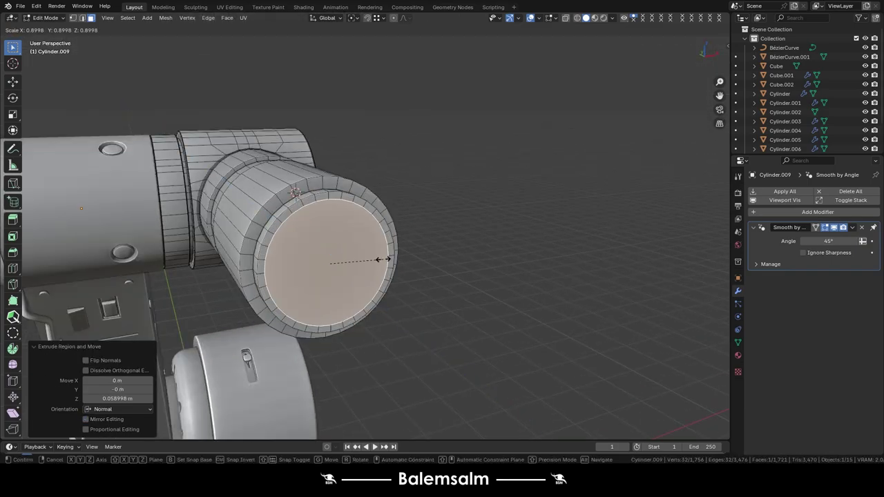
scroll(366, 244, "up", 2)
left_click(371, 281)
mouse_move(371, 281)
middle_mouse_down()
mouse_move(359, 248)
mouse_move(383, 257)
mouse_move(536, 171)
mouse_move(436, 137)
mouse_move(487, 102)
middle_mouse_up()
scroll(359, 249, "down", 3)
key("Tab")
left_click(383, 257)
scroll(383, 257, "down", 5)
- Extrude the side cylinder's end cap and scale it down slightly
scroll(487, 102, "up", 5)
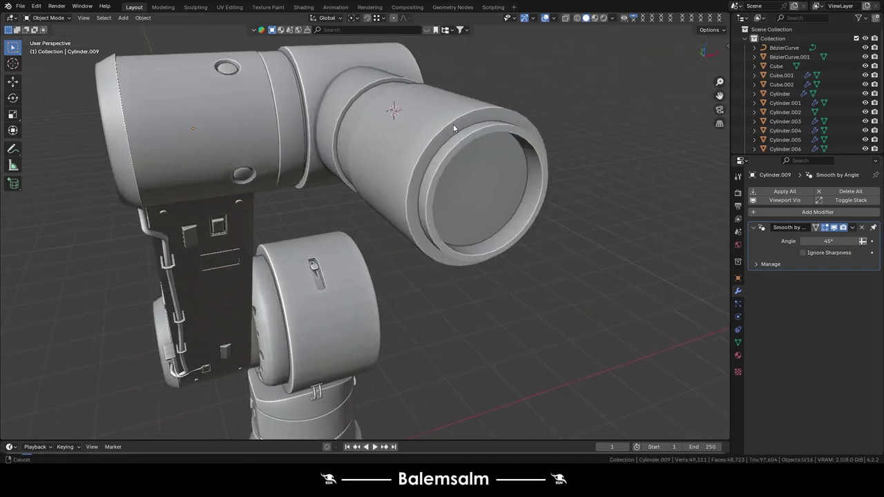
key("Tab")
key("e")
left_click(373, 240)
key("s")
left_click(369, 238)
middle_click_drag(369, 239, 427, 282)
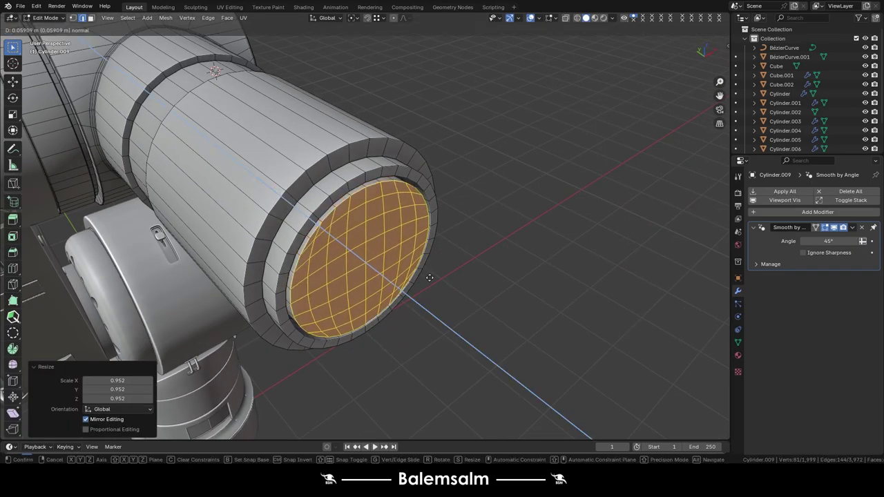
- Extrude the cap again and widen it into a lip, viewed from the right side
key("e")
key("grave")
left_click(460, 237)
key("s")
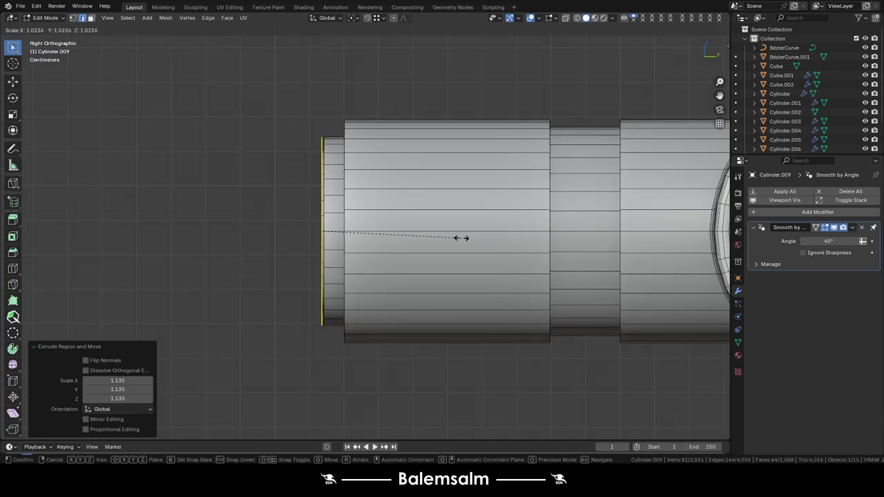
scroll(427, 232, "down", 4)
middle_click_drag(272, 213, 340, 190)
- Bevel the edge loop around the new lip and check it in Object Mode
left_click(341, 190, "alt")
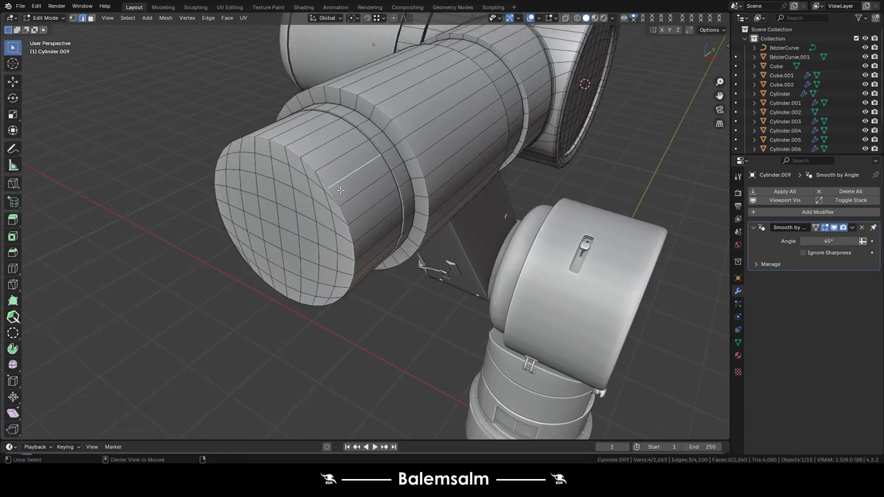
scroll(395, 261, "up", 4)
key("ctrl+b")
left_click(400, 262)
key("Tab")
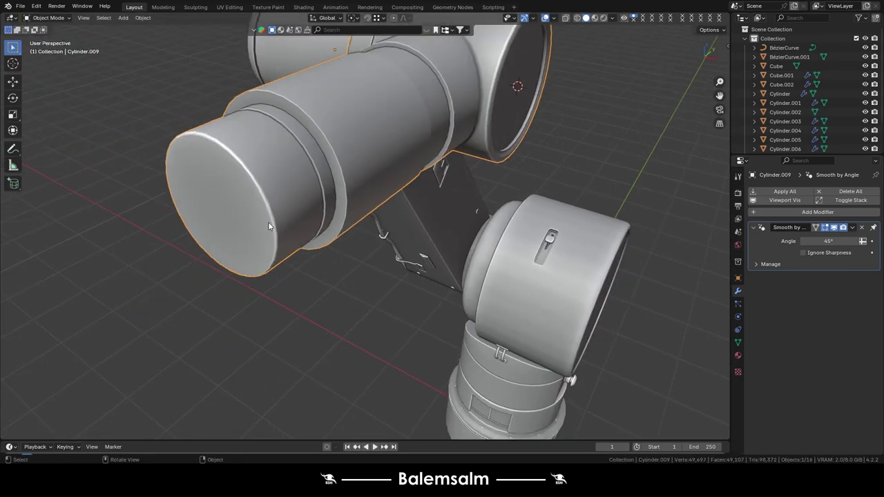
scroll(268, 222, "down", 5)
scroll(466, 177, "up", 8)
- Back in Edit Mode, select a run of faces along the end ring in Front view
key("Tab")
scroll(461, 187, "down", 5)
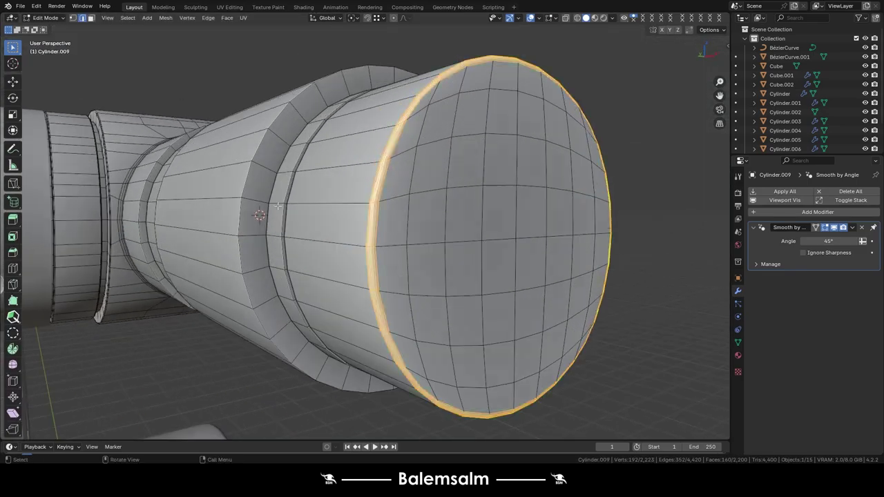
left_click(256, 168)
key("KP_1")
scroll(288, 267, "up", 3)
left_click(287, 217, "ctrl")
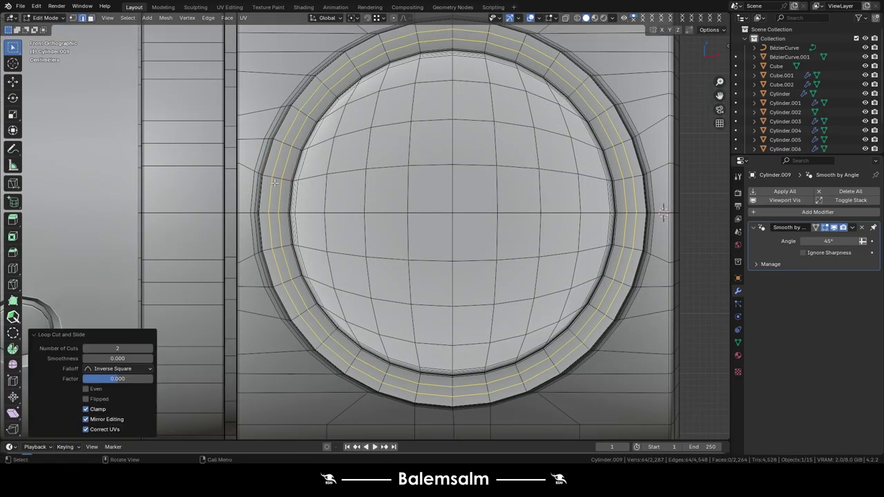
middle_click_drag(286, 217, 300, 216)
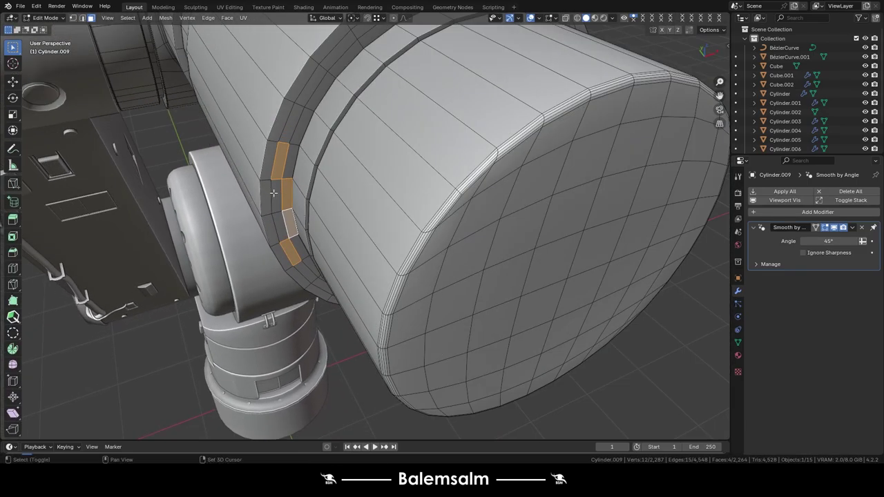
- Box-select a few ring faces and extrude them outward into a bracket
left_click_drag(301, 172, 262, 224)
middle_click_drag(263, 224, 268, 183)
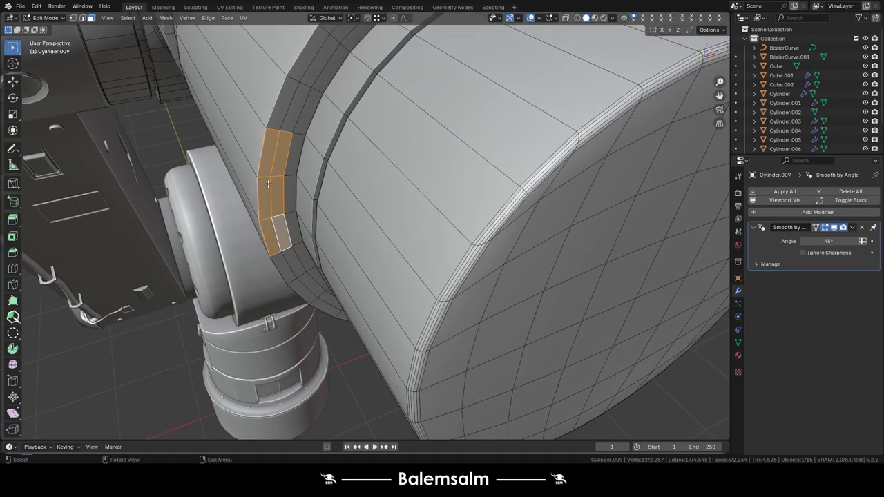
left_click(304, 260)
key("ctrl+z")
left_click(332, 246)
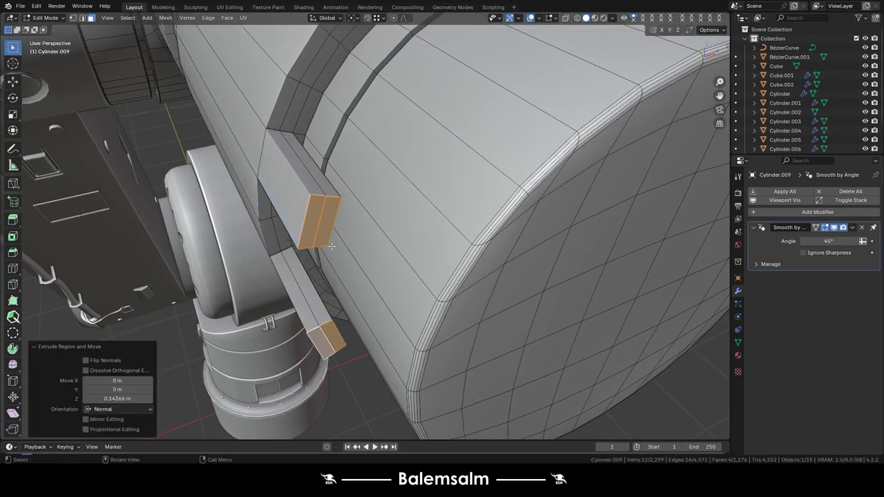
- Add a loop cut across the bracket and slide one of its edges along Y
key("ctrl+r")
left_click(314, 221)
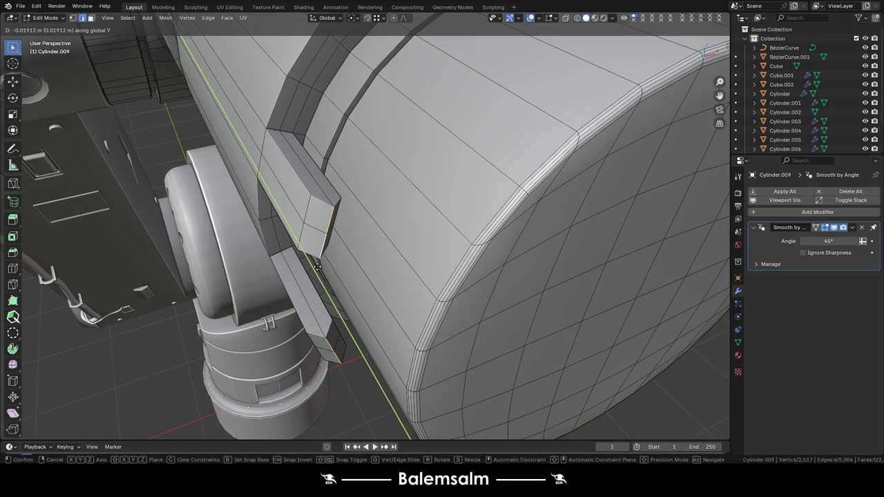
left_click(317, 266)
middle_click_drag(316, 266, 291, 259)
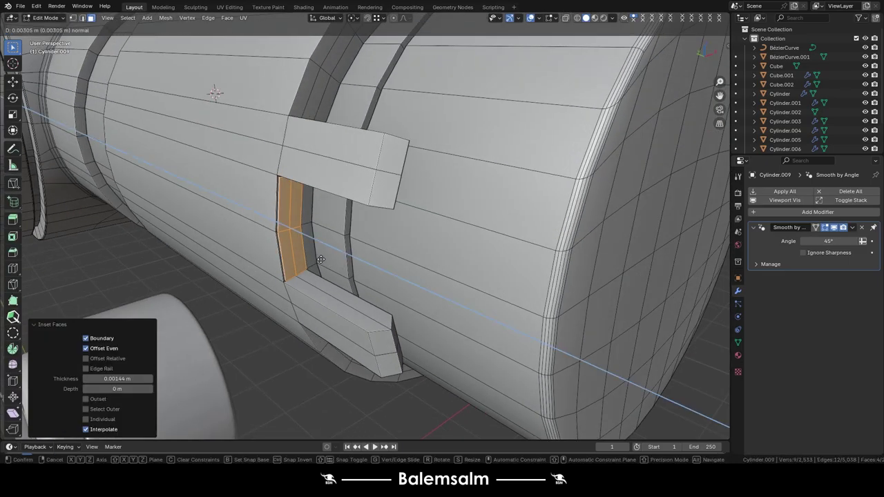
mouse_move(351, 263)
middle_mouse_down()
mouse_move(324, 207)
mouse_move(287, 241)
mouse_move(320, 251)
middle_mouse_up()
key("2")
left_click(314, 172)
key("g")
key("y")
left_click(297, 228)
- Select the block's end face and flatten it with a Y scale of 0
key("alt+a")
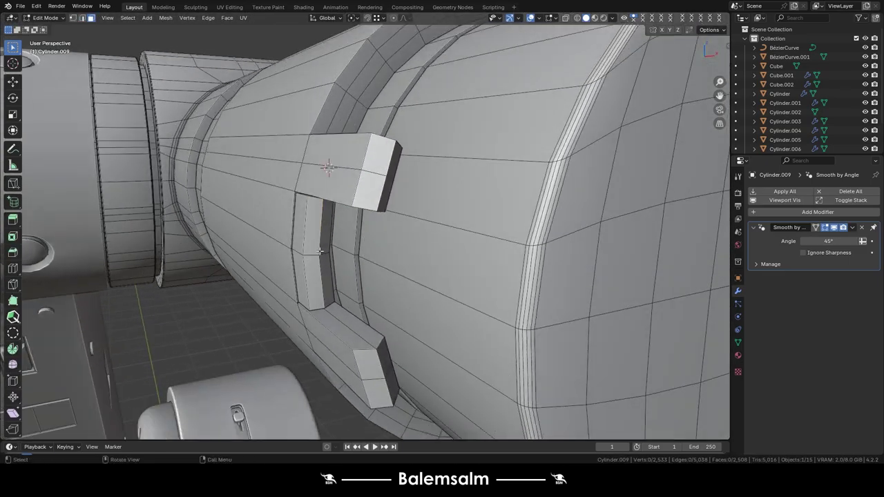
scroll(324, 249, "down", 5)
key("3")
scroll(348, 271, "up", 5)
left_click(419, 237)
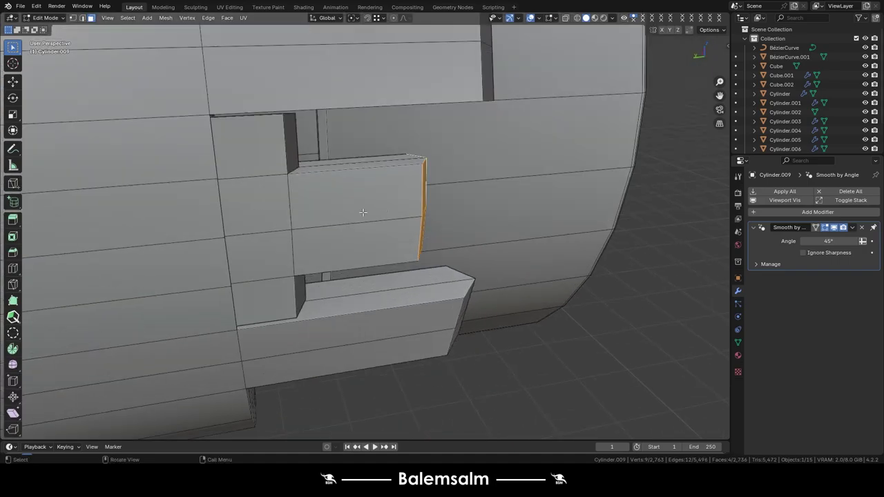
scroll(348, 272, "up", 2)
key("s")
key("y")
key("0")
key("Return")
left_click(193, 225)
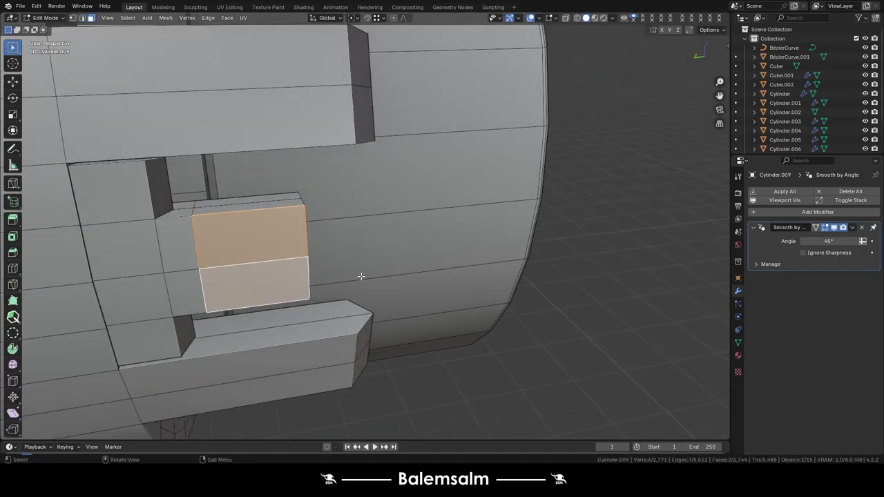
- Round the selected faces into a circle with LoopTools, shrink it, and apply To Sphere
right_click(266, 231)
left_click(355, 244)
middle_click_drag(355, 245, 261, 267)
middle_click_drag(191, 282, 483, 228)
key("s")
left_click(474, 218)
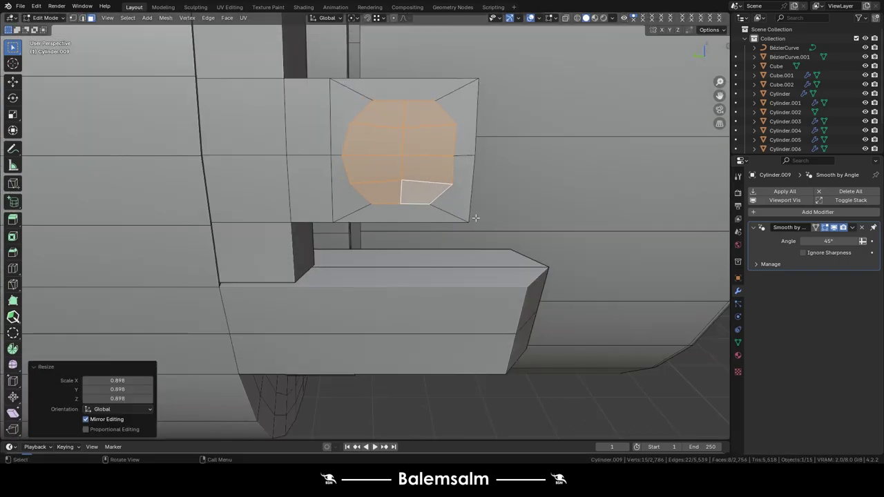
left_click(612, 183)
- Make the circle rounder, extrude and shrink it into a domed knob, then exit to Object Mode
left_click(329, 163, "alt")
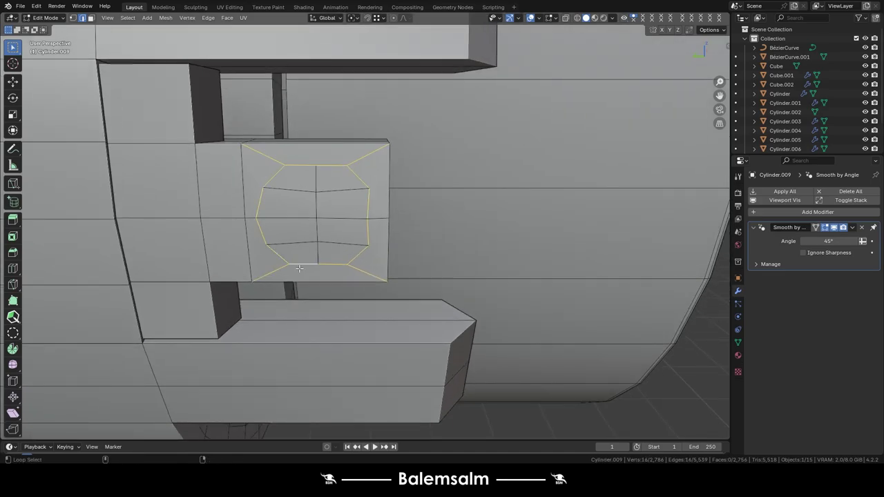
key("alt+z")
key("alt+z")
key("shift+alt+s")
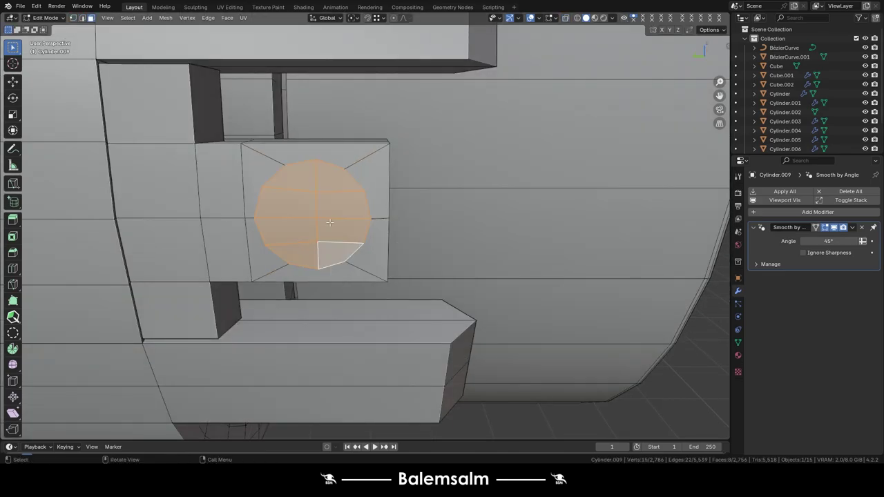
middle_click_drag(329, 221, 318, 201)
key("e")
left_click(315, 196)
key("s")
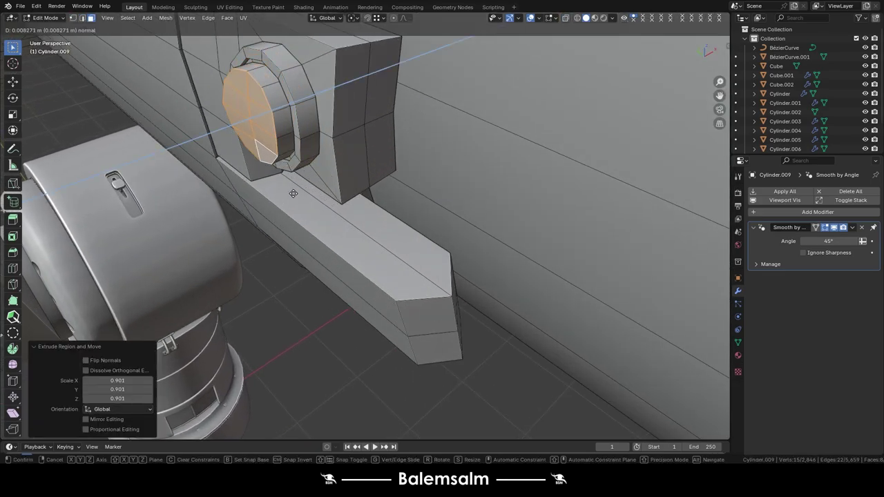
left_click(238, 195)
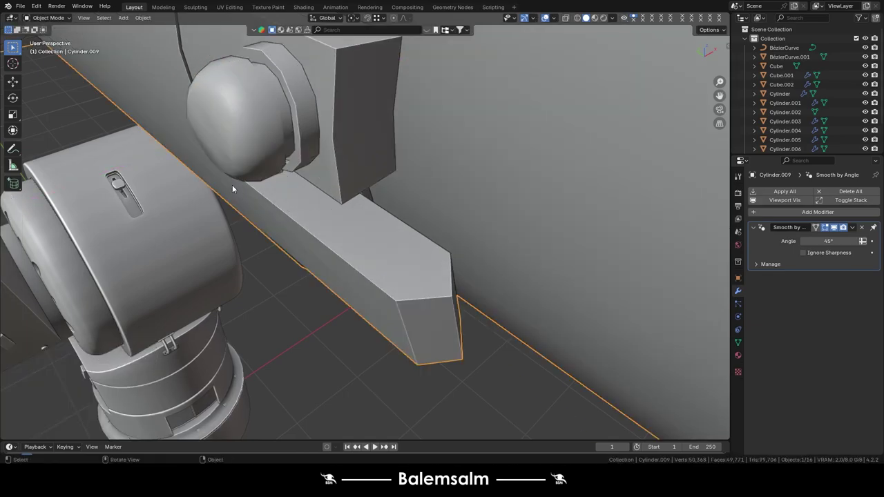
mouse_move(232, 185)
middle_mouse_down()
mouse_move(168, 154)
mouse_move(262, 158)
middle_mouse_up()
scroll(168, 154, "down", 5)
key("Tab")
scroll(261, 159, "up", 5)
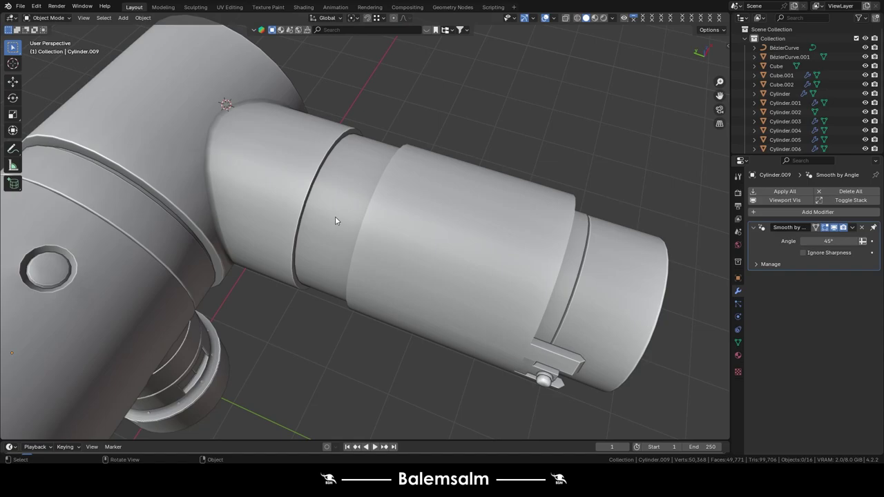
- Add an edge loop around the cylinder inside one of the recesses
key("Tab")
mouse_move(335, 220)
middle_mouse_down()
mouse_move(345, 207)
mouse_move(373, 228)
middle_mouse_up()
key("ctrl+r")
left_click(375, 232)
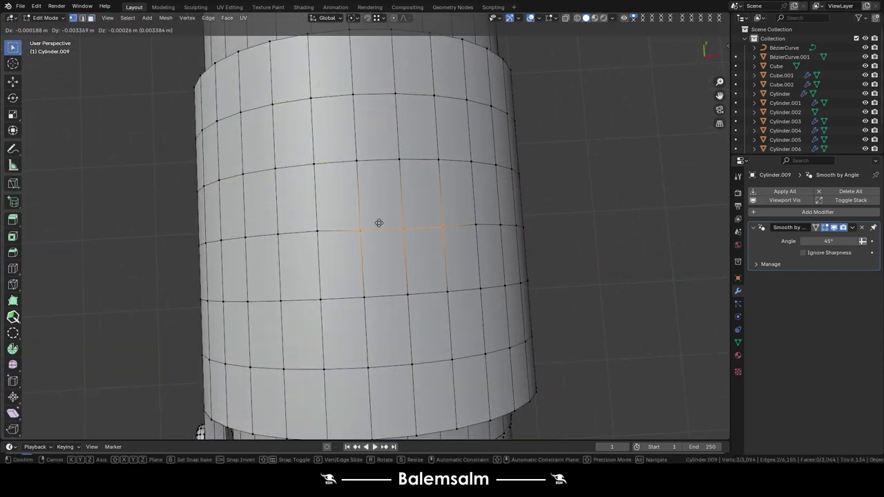
- Extrude the selected side faces inward into recessed panels, then deselect all faces
middle_click_drag(333, 186, 356, 167)
key("e")
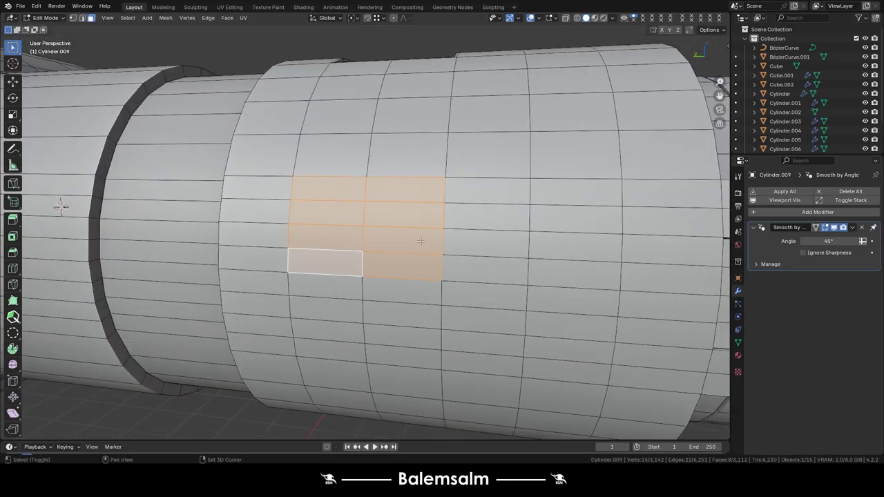
middle_click_drag(421, 241, 409, 215)
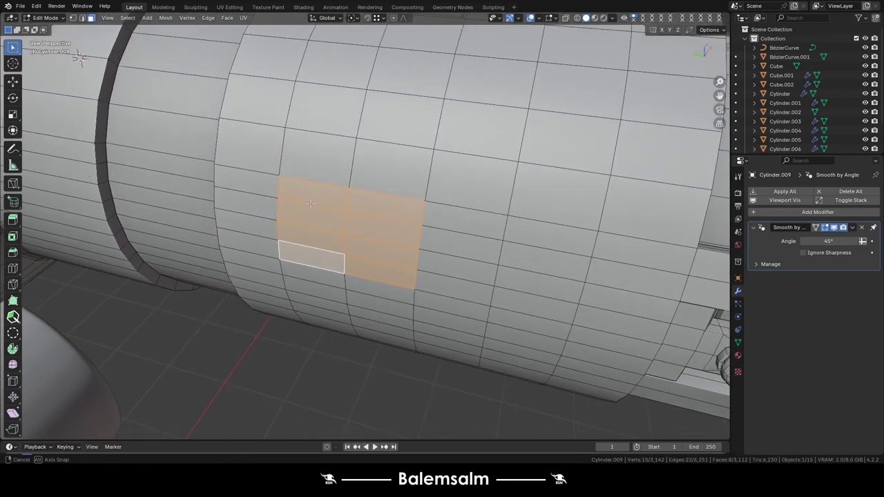
key("alt+a")
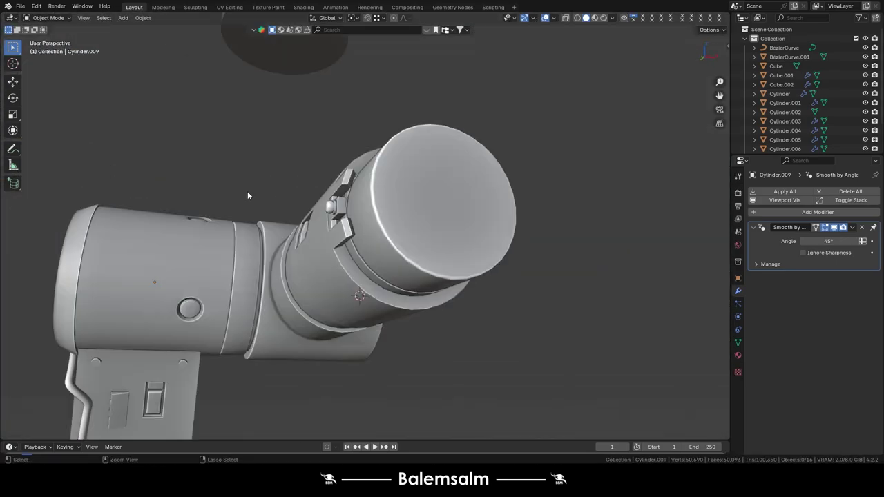
- Select the arm's end cylinder and merge its overlapping vertices by distance
mouse_move(247, 195)
middle_mouse_down()
mouse_move(322, 249)
mouse_move(258, 200)
mouse_move(368, 156)
middle_mouse_up()
left_click(368, 156)
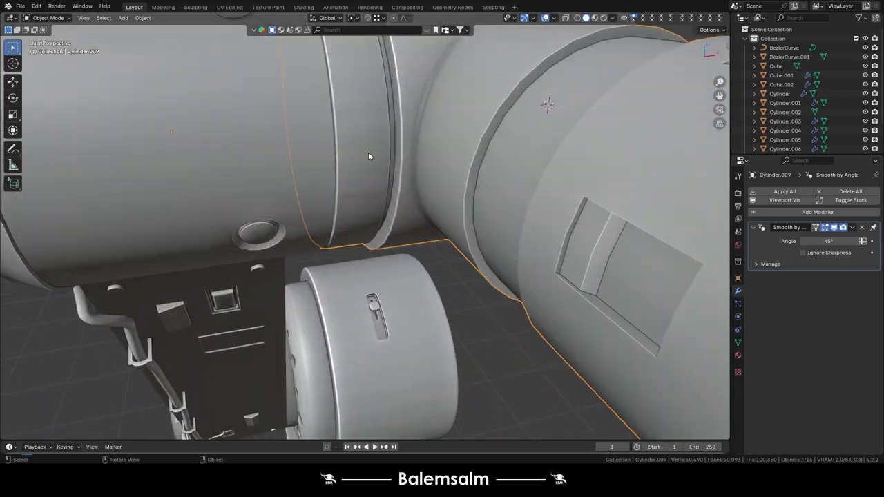
key("Tab")
scroll(368, 156, "up", 5)
middle_click_drag(385, 259, 389, 222)
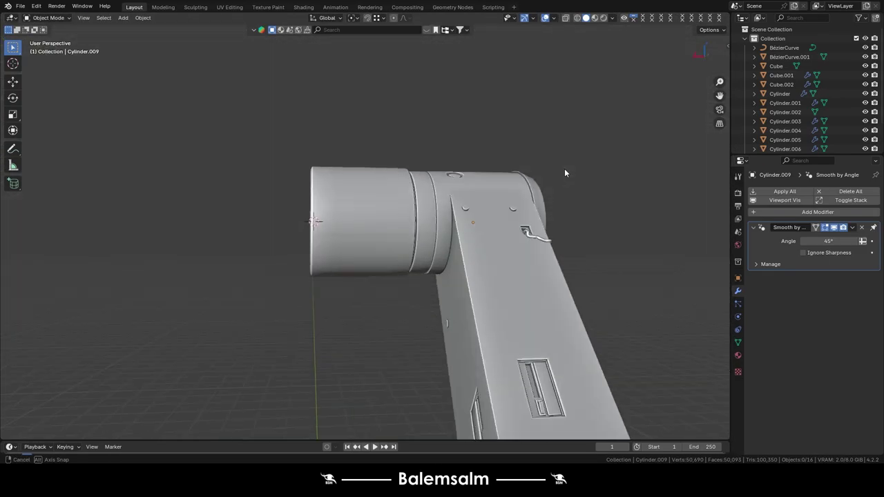
scroll(564, 169, "up", 4)
mouse_move(564, 169)
middle_mouse_down()
mouse_move(472, 202)
mouse_move(537, 143)
mouse_move(297, 235)
middle_mouse_up()
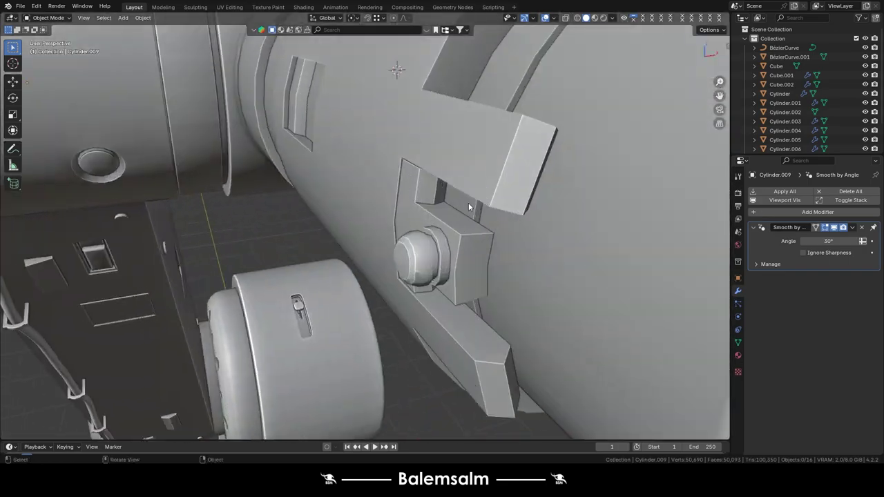
key("Tab")
key("m")
left_click(434, 173)
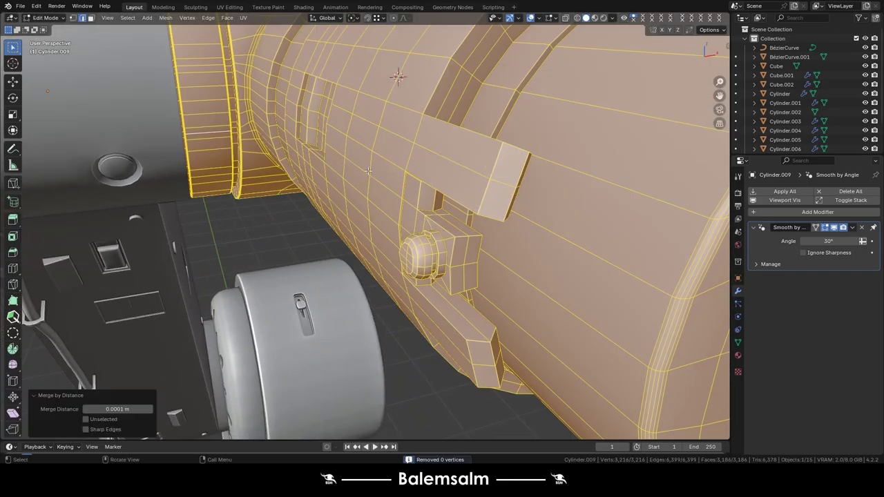
key("Tab")
- Rotate the selected arm part 50.1° around the X axis
scroll(368, 179, "down", 5)
middle_click_drag(367, 191, 366, 23)
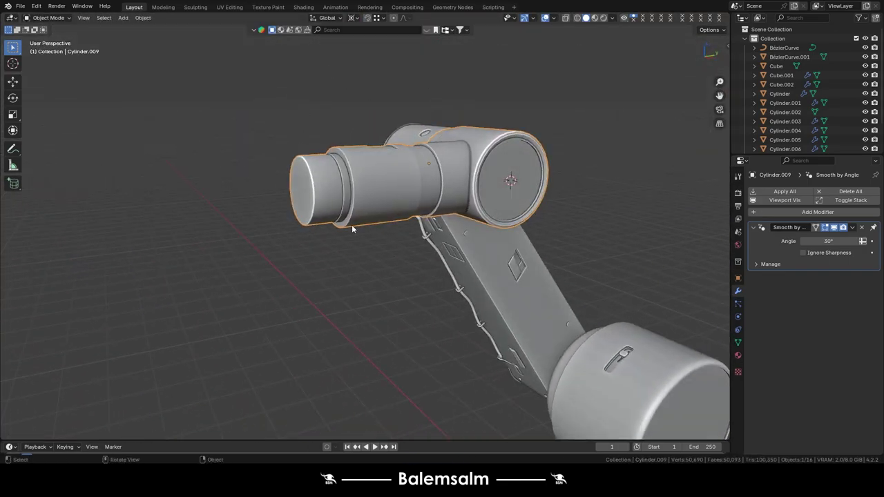
key("r")
key("x")
left_click(531, 296)
- Join the two clip pieces into one object
scroll(531, 295, "down", 5)
middle_click_drag(531, 295, 302, 151)
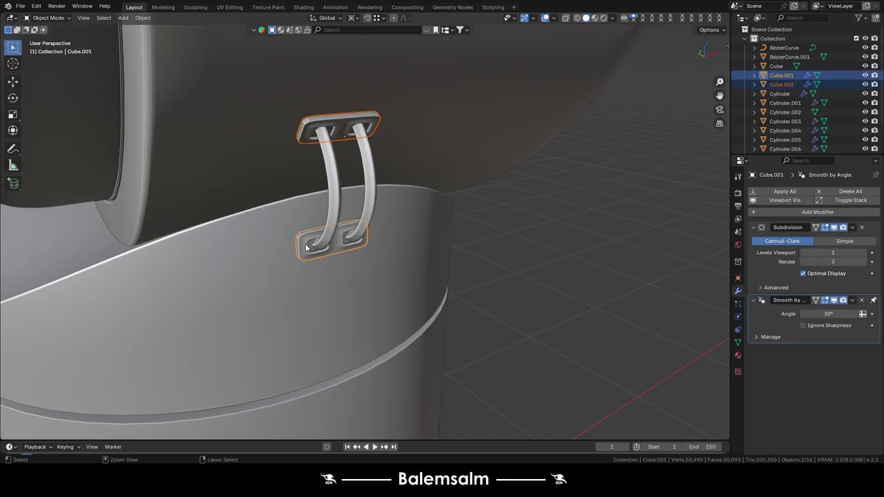
key("ctrl+j")
left_click(363, 200)
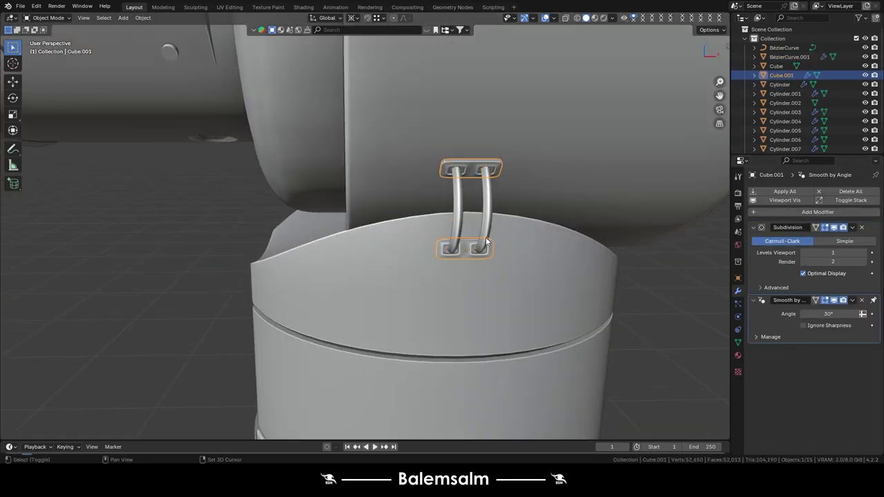
- Change the clips' Mirror modifier axis from X to Y
left_click(820, 314)
left_click(832, 314)
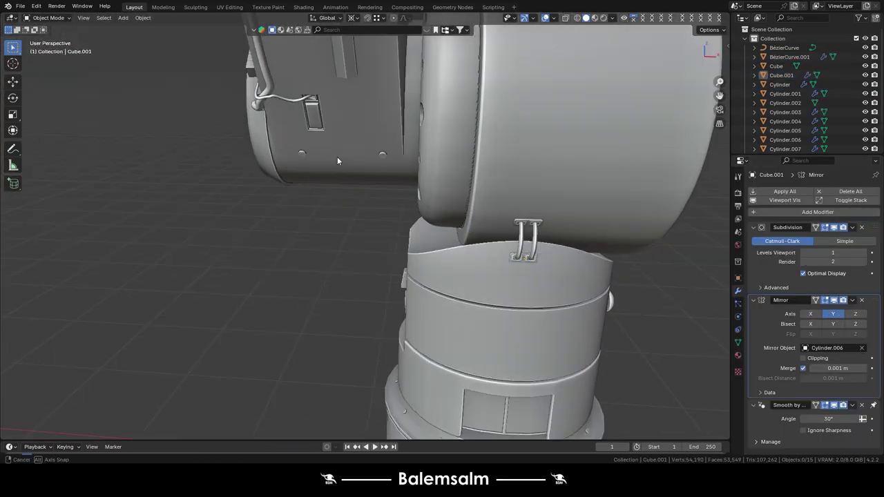
scroll(434, 197, "down", 3)
middle_click_drag(433, 197, 447, 187)
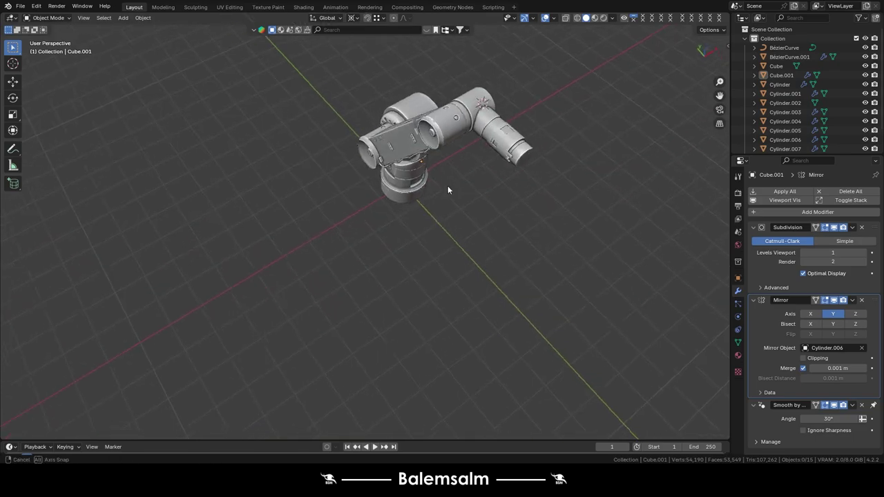
scroll(447, 187, "up", 6)
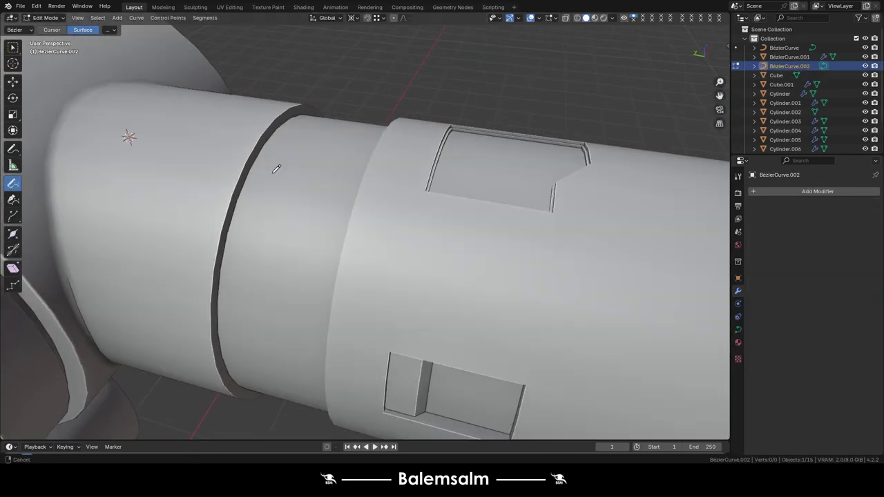
- In top view, draw two wire curves down the cylinder and mirror them with a Mirror modifier
key("KP_7")
left_click_drag(341, 71, 314, 123)
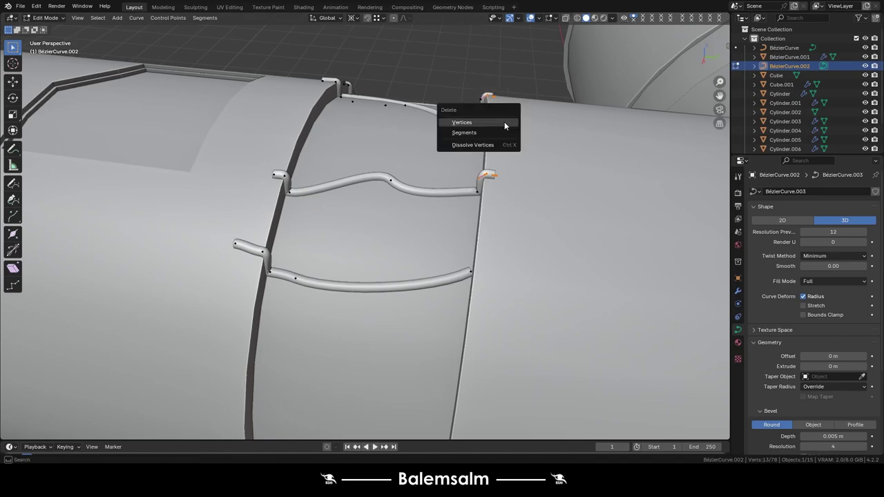
middle_click_drag(263, 252, 450, 149)
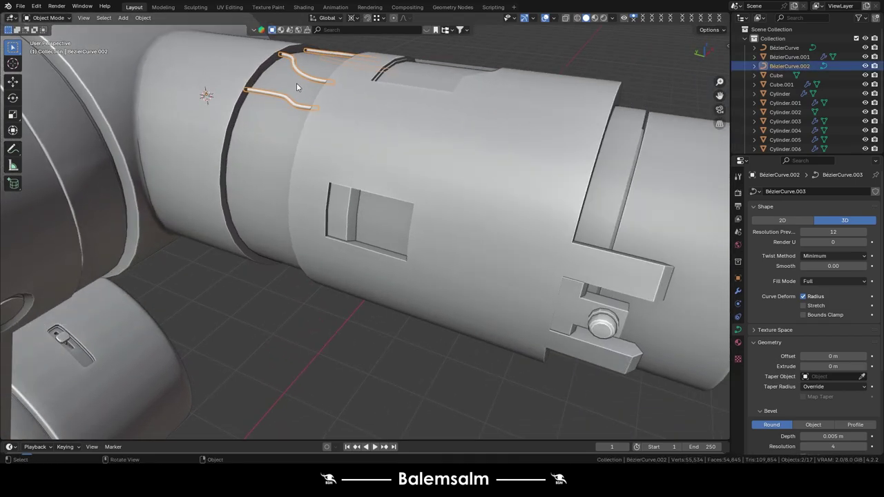
left_click(737, 290)
left_click(788, 192)
left_click(661, 239)
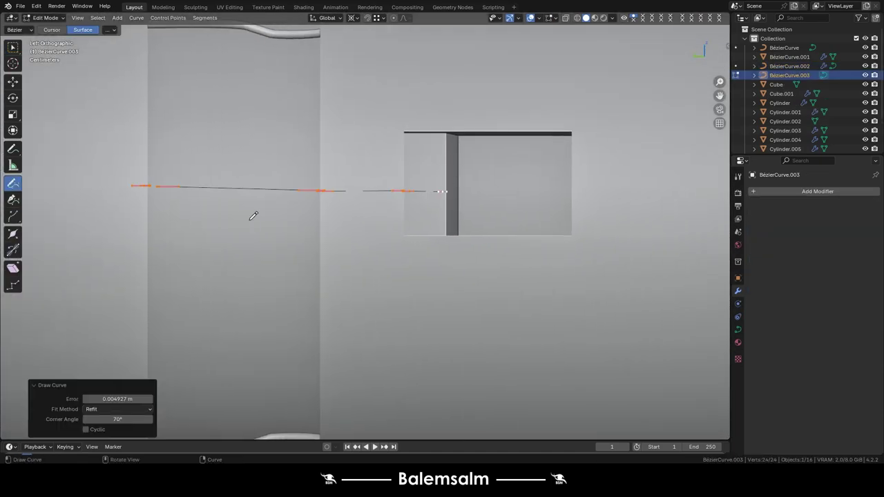
- Draw a new wire to the side panel and shape its upper bend by moving, scaling and rotating points
left_click_drag(502, 209, 504, 208)
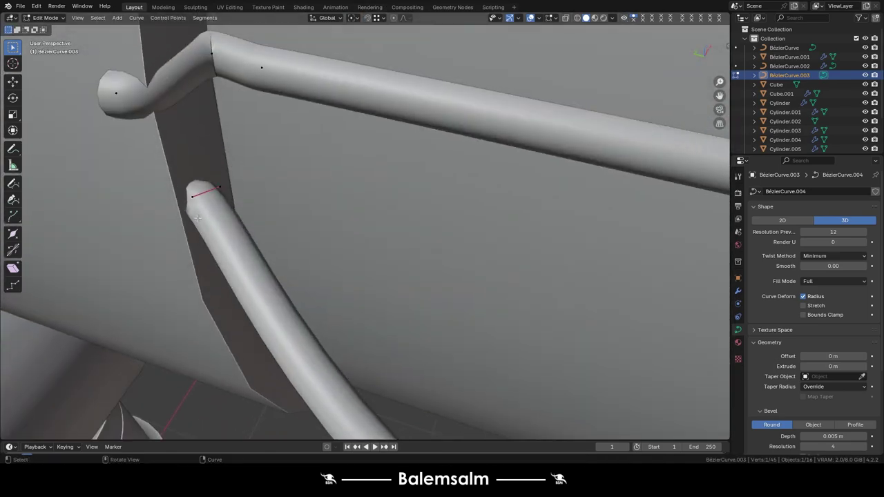
key("g")
key("y")
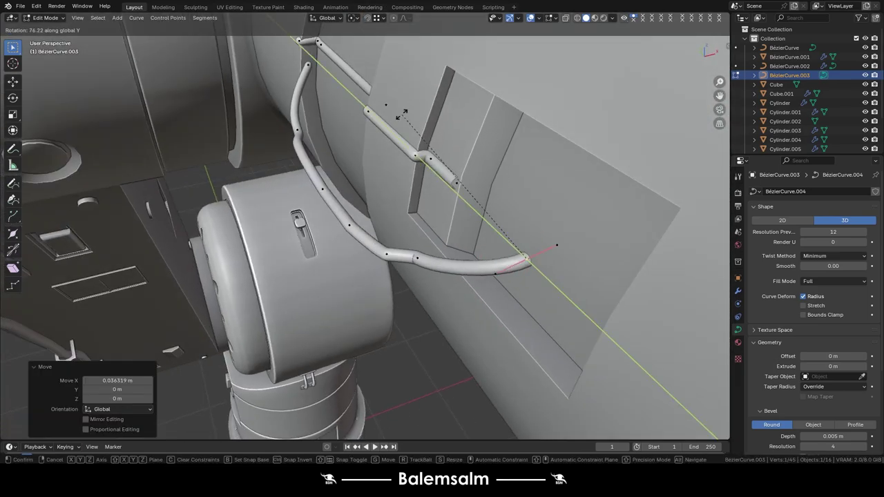
key("g")
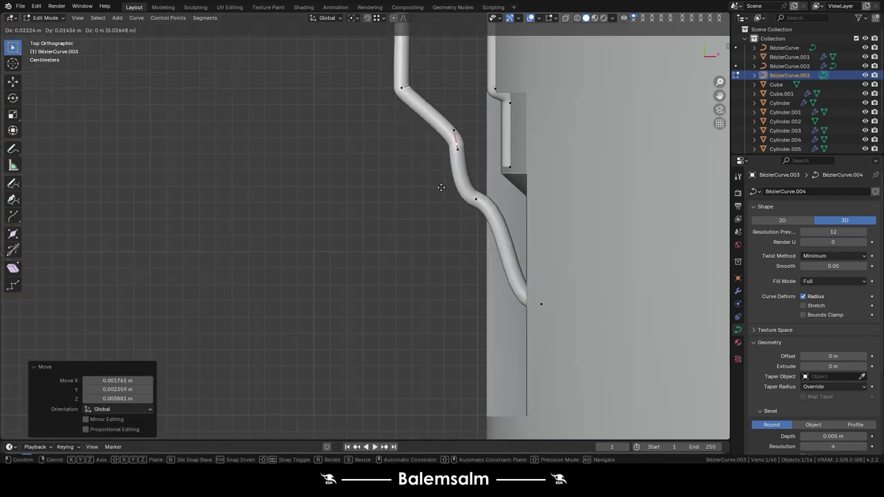
middle_click_drag(476, 200, 464, 312, "shift")
left_click(419, 189)
key("s")
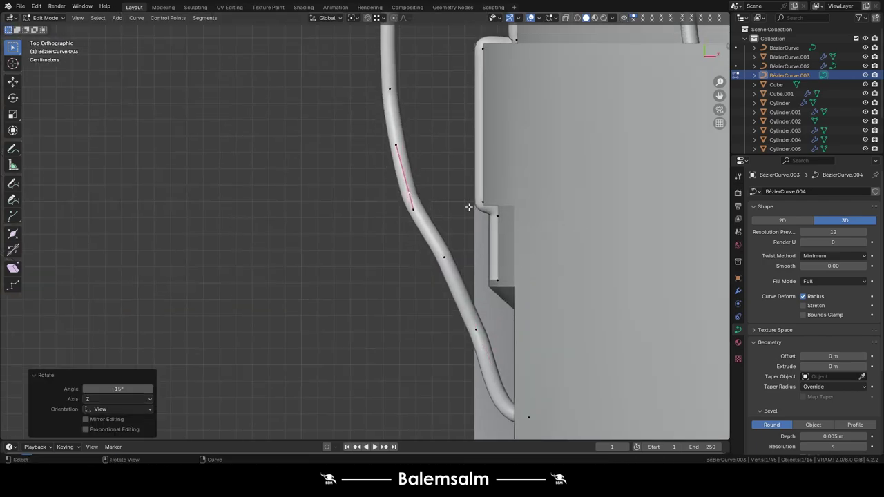
middle_click_drag(468, 207, 305, 290, "alt")
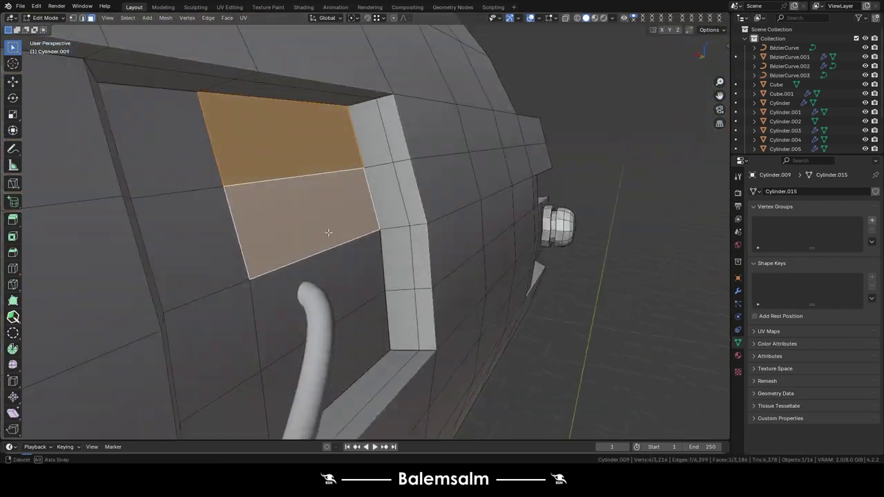
- Separate the two selected panel faces into their own object and duplicate them along Z
key("g")
key("x")
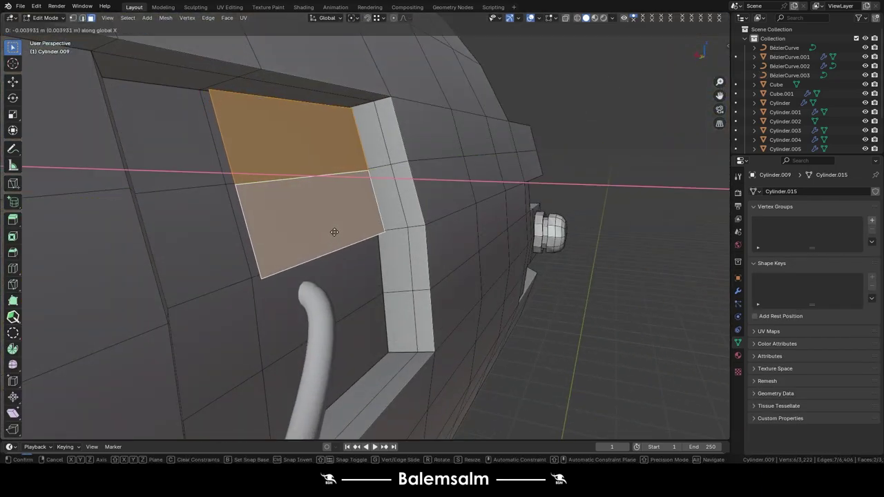
left_click(330, 223)
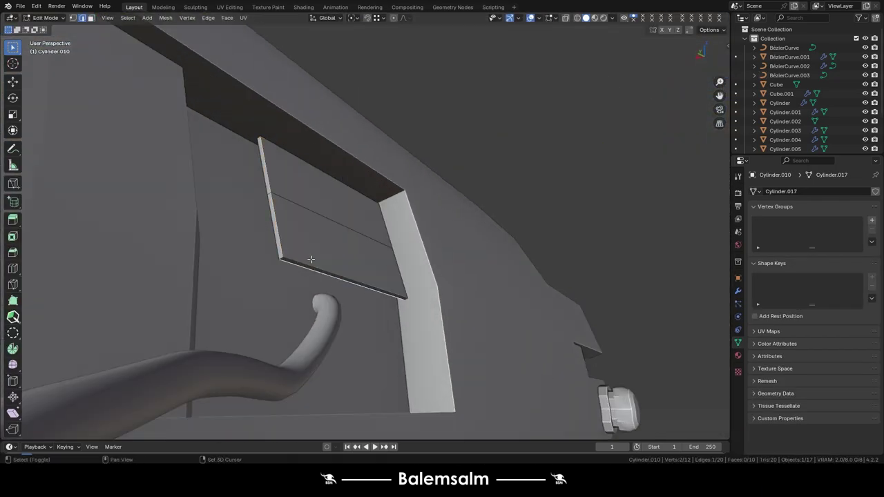
key("shift+d")
key("z")
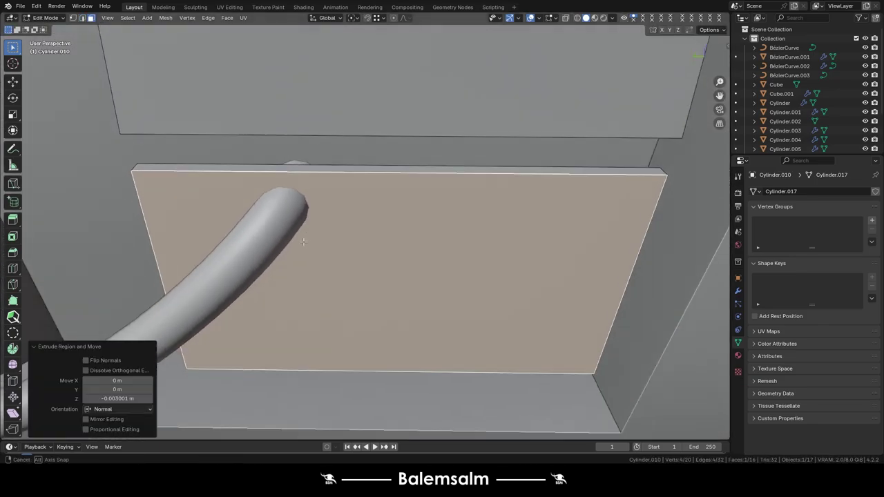
- Add a vertical loop cut across the plate and select the faces where the wire passes
key("ctrl+r")
left_click(317, 189)
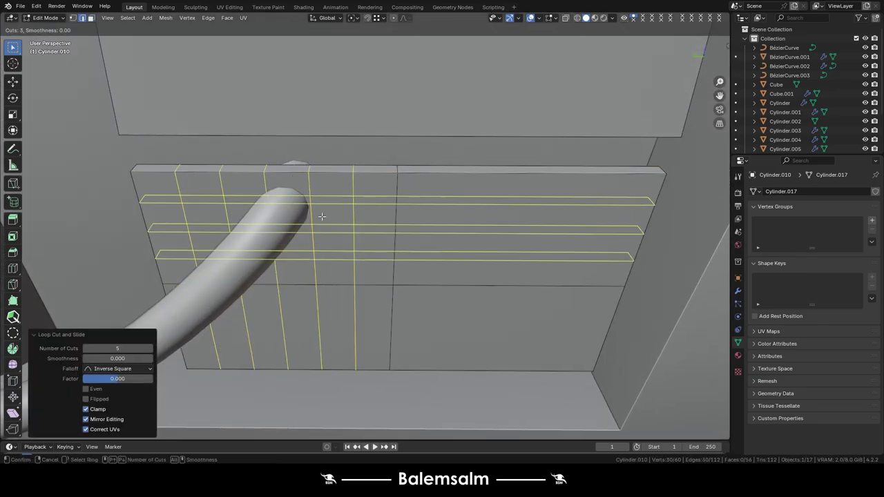
left_click(258, 220)
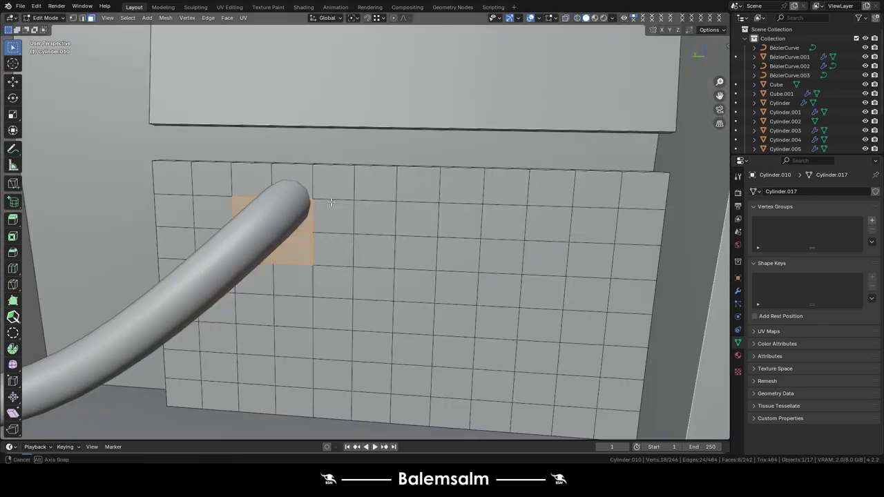
right_click(324, 233)
key("Escape")
- Undo the last edit, slide the new edge loop along the plate, and change the viewport shading
middle_click_drag(347, 246, 545, 181)
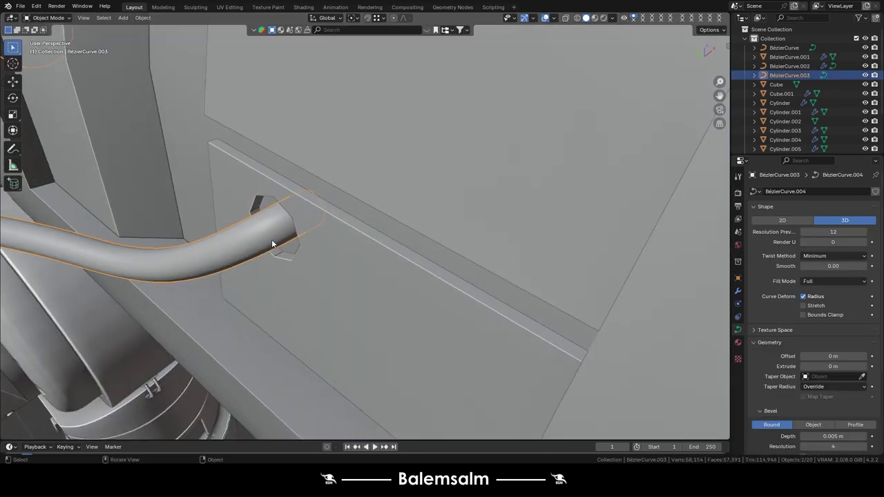
key("ctrl+z")
scroll(511, 203, "down", 3)
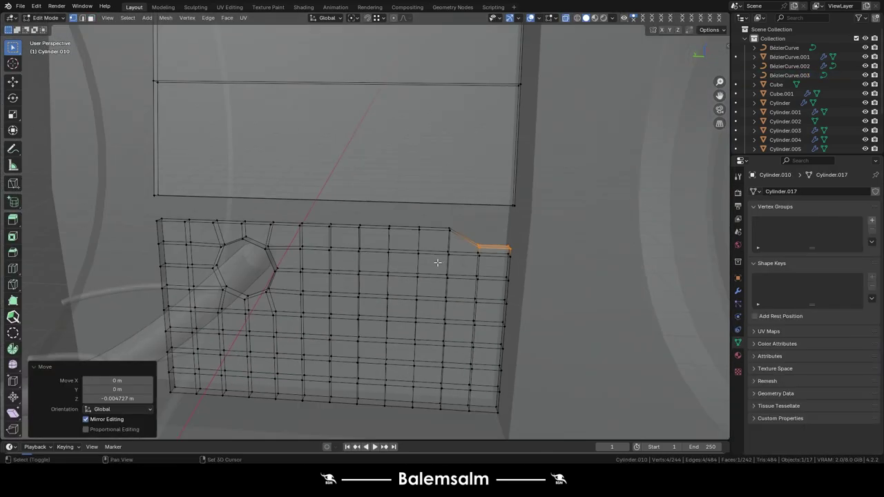
scroll(462, 248, "up", 5)
scroll(218, 197, "down", 3)
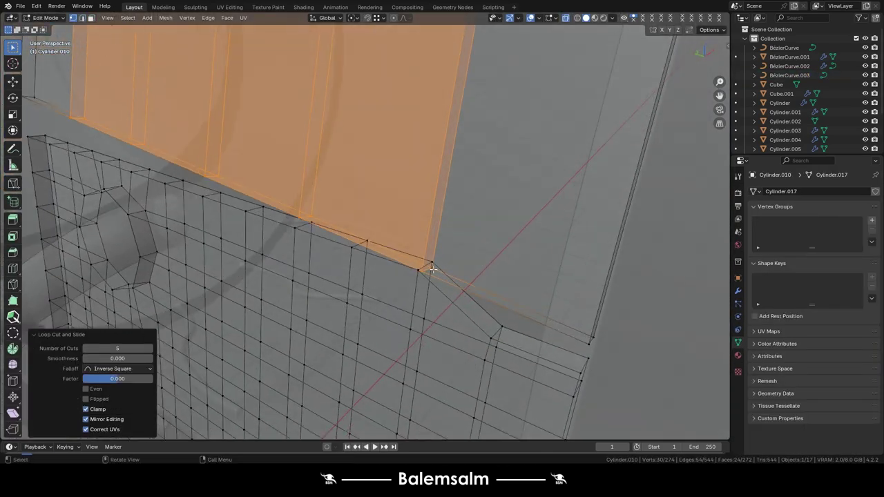
key("g")
key("g")
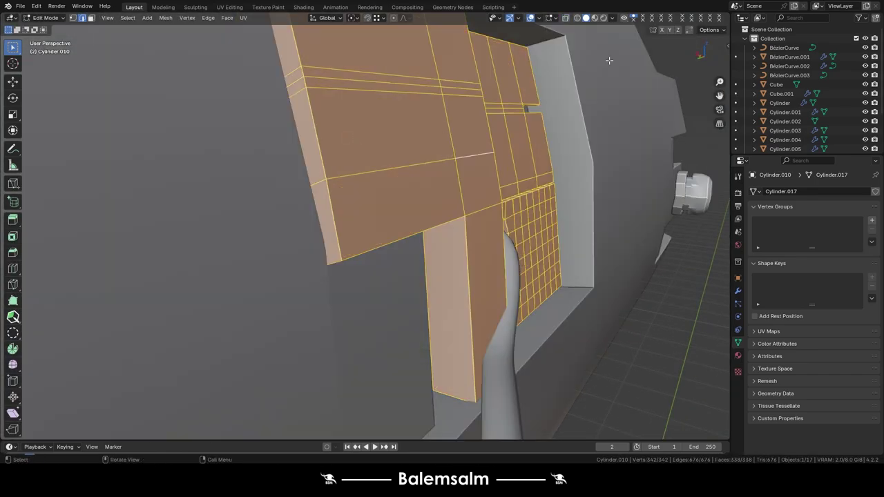
left_click(613, 19)
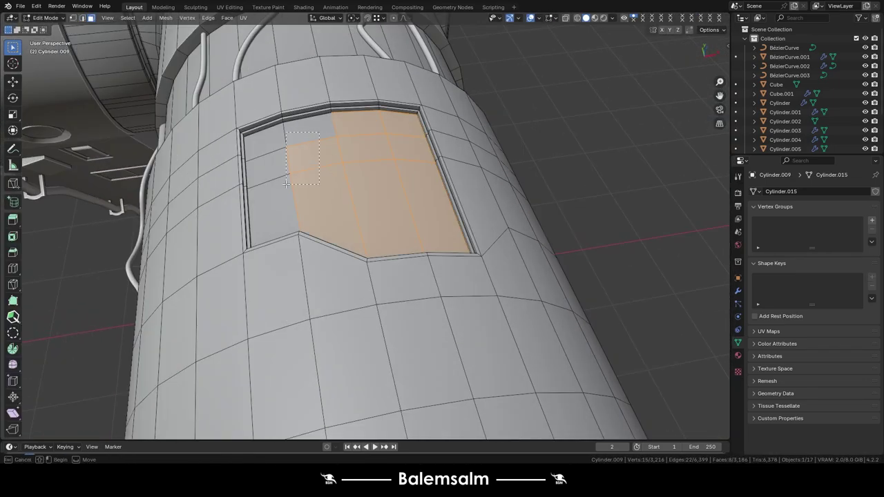
- Select the left column of panel faces and round the inset face loop with LoopTools Circle
left_click_drag(285, 183, 270, 228)
key("KP_Decimal")
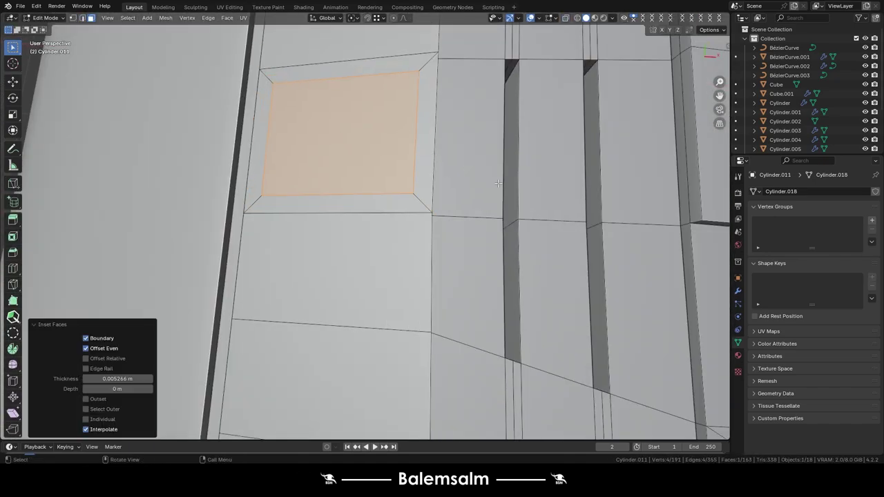
right_click(415, 131)
left_click(455, 142)
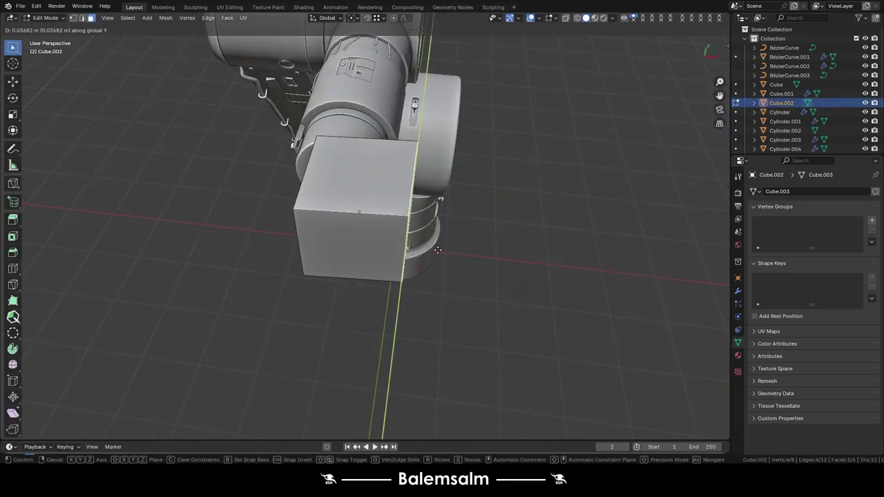
- Turn on Auto Smooth for Cube.002 and move its two end faces along Y to flatten it
right_click(357, 170)
left_click(357, 168)
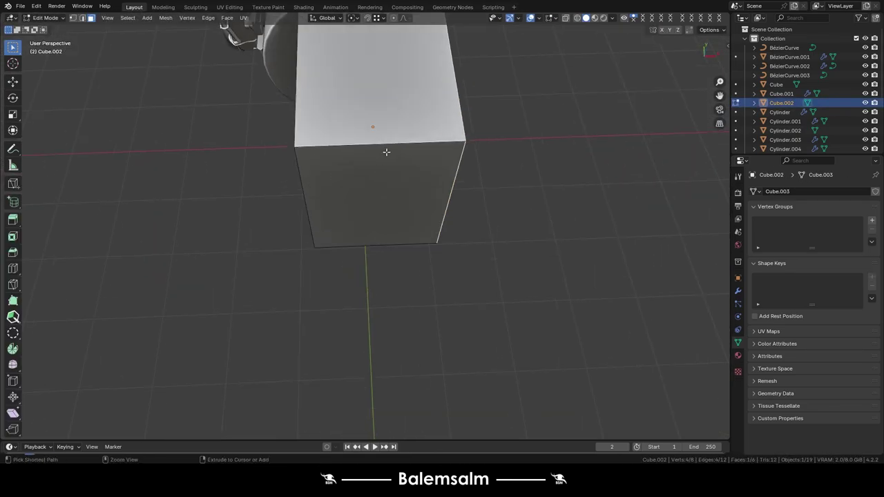
middle_click_drag(273, 207, 309, 184)
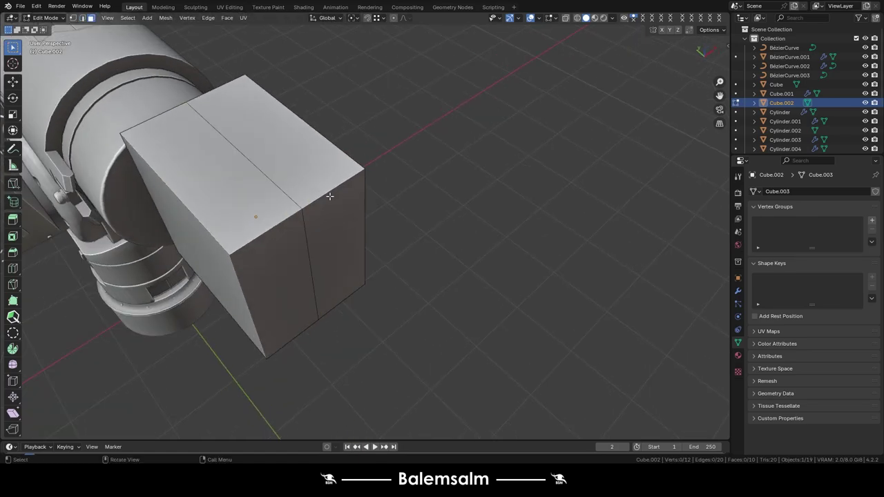
left_click(330, 196)
key("g")
key("y")
left_click(285, 202)
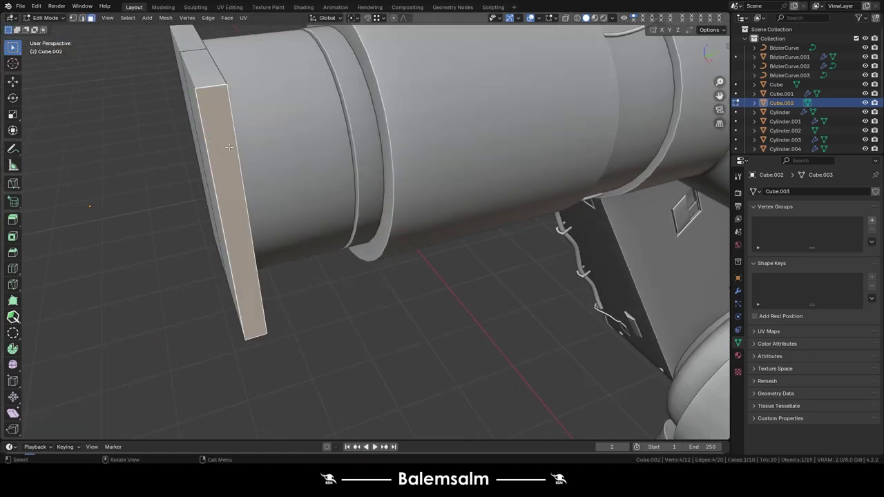
- Add a Mirror modifier with Clipping to the block and extrude a face outward
left_click(790, 189)
left_click(690, 260)
left_click(803, 285)
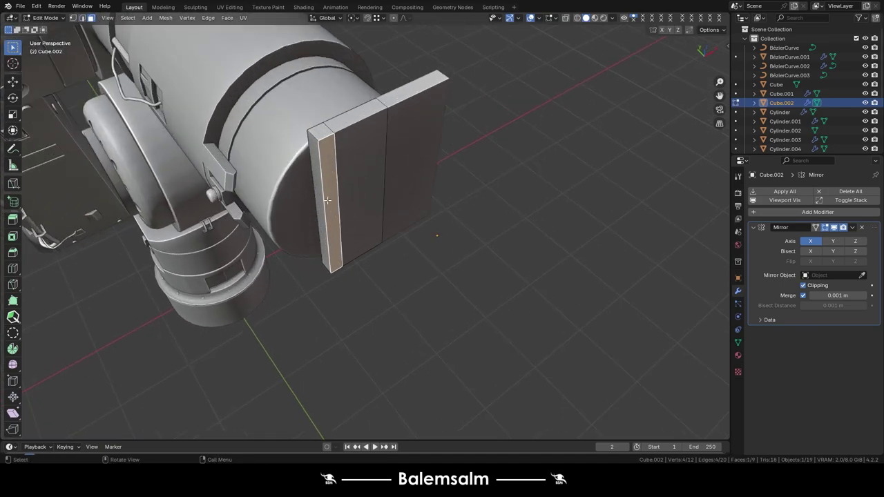
key("e")
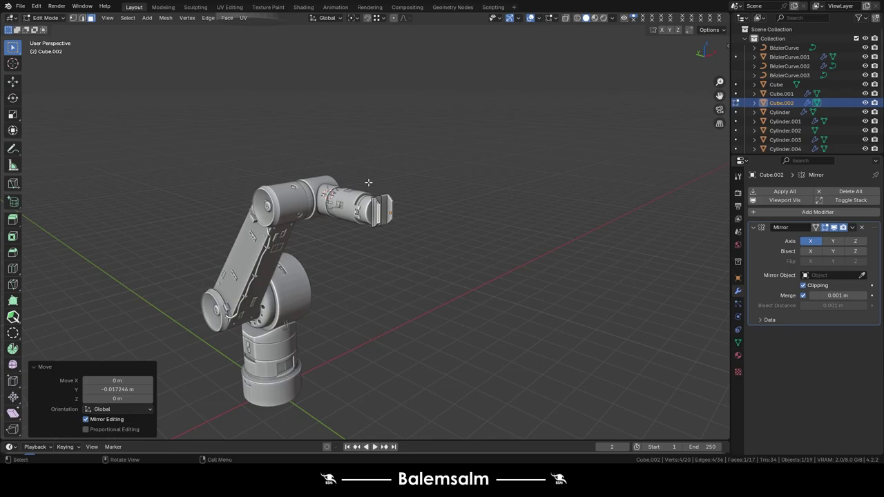
- Frame the gripper, return to Object Mode, and bring up the Add menu
key("KP_Decimal")
middle_click_drag(392, 214, 428, 205)
key("Tab")
scroll(428, 205, "down", 3)
key("shift+a")
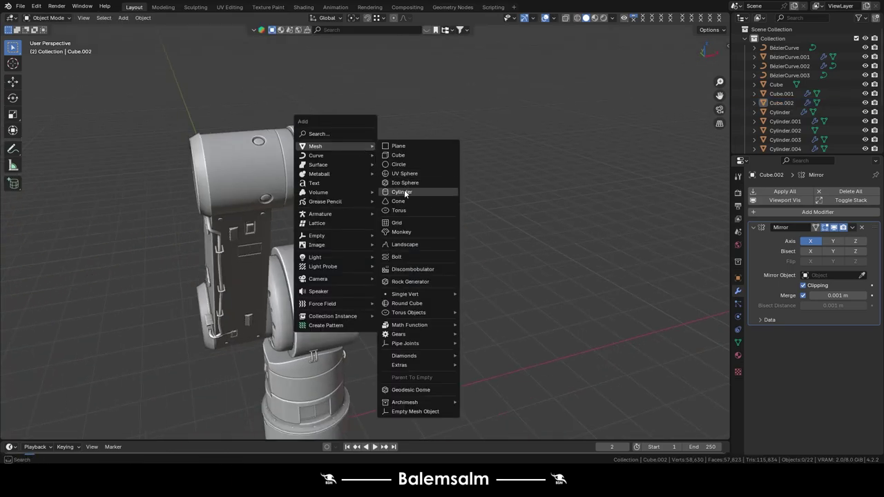
- Add a cylinder, rotate it 90° on Y to lie on its side, and scale it down
left_click(404, 192)
key("r")
key("y")
key("9")
key("0")
key("Return")
key("KP_1")
key("KP_Decimal")
key("Tab")
key("s")
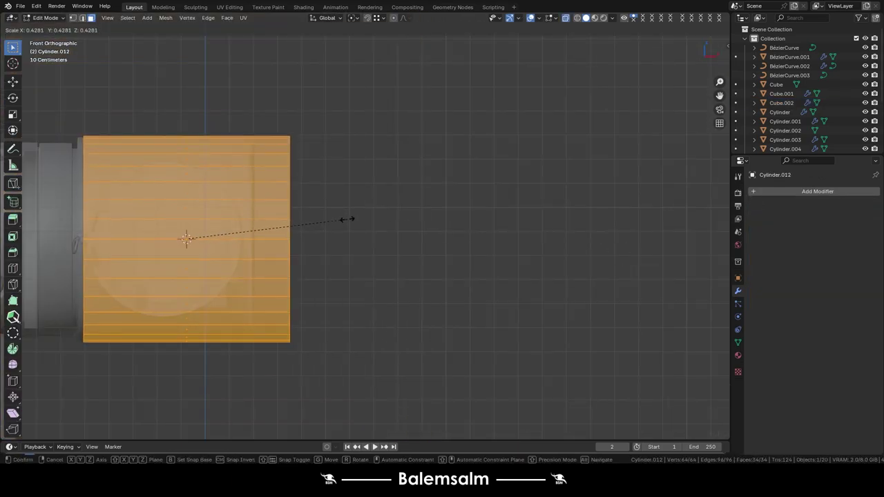
left_click(349, 219)
scroll(348, 220, "down", 3)
middle_click_drag(331, 227, 300, 253)
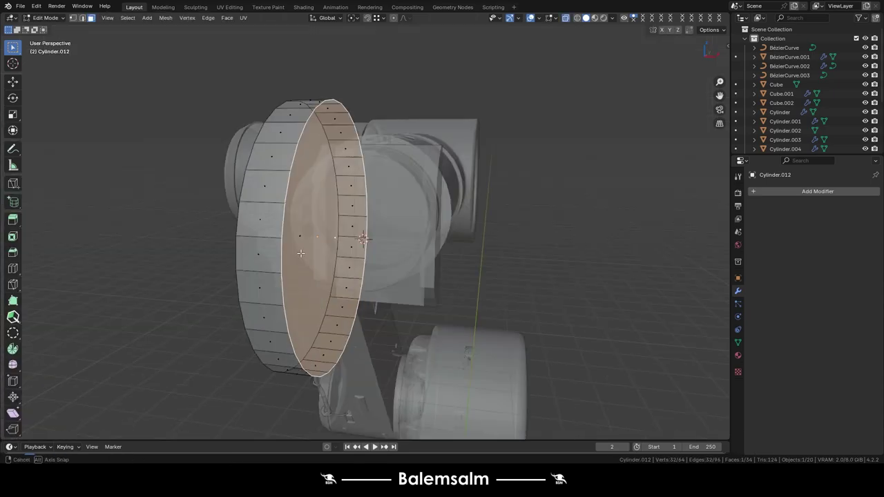
- Flatten the cylinder along X into a thin disc, checking it from the front view
key("x")
key("Return")
key("grave")
left_click(314, 150)
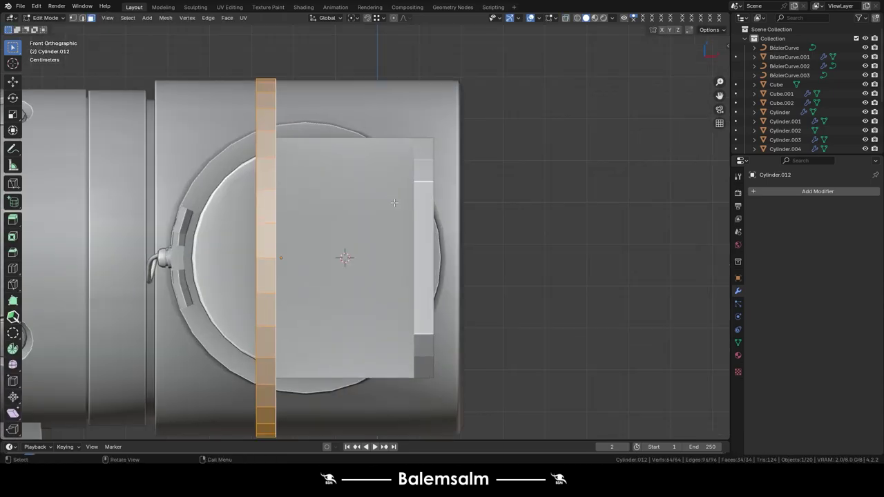
left_click(306, 211)
mouse_move(306, 212)
middle_mouse_down()
mouse_move(362, 206)
mouse_move(338, 197)
middle_mouse_up()
scroll(363, 206, "up", 3)
- Join the disc into the plate object and delete the disc's cap faces
key("ctrl+j")
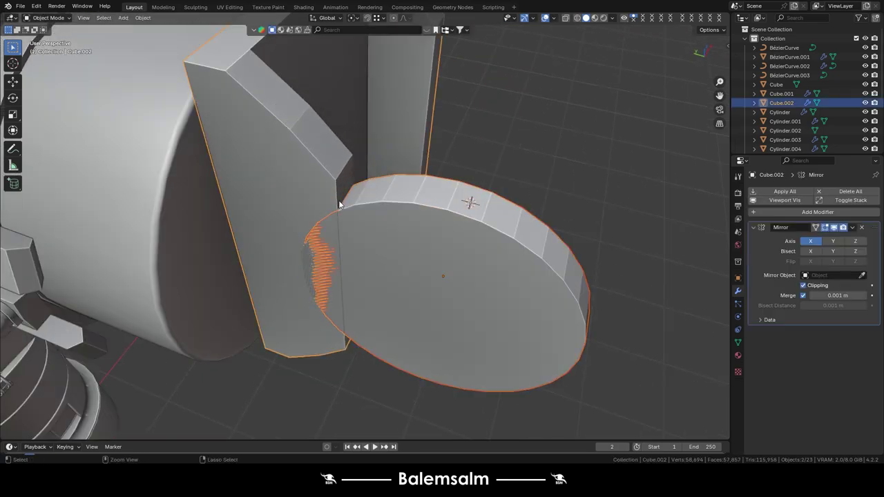
scroll(411, 239, "up", 2)
key("x")
mouse_move(411, 238)
middle_mouse_down()
mouse_move(292, 256)
mouse_move(416, 220)
mouse_move(414, 198)
middle_mouse_up()
key("ctrl+Tab")
left_click(302, 155)
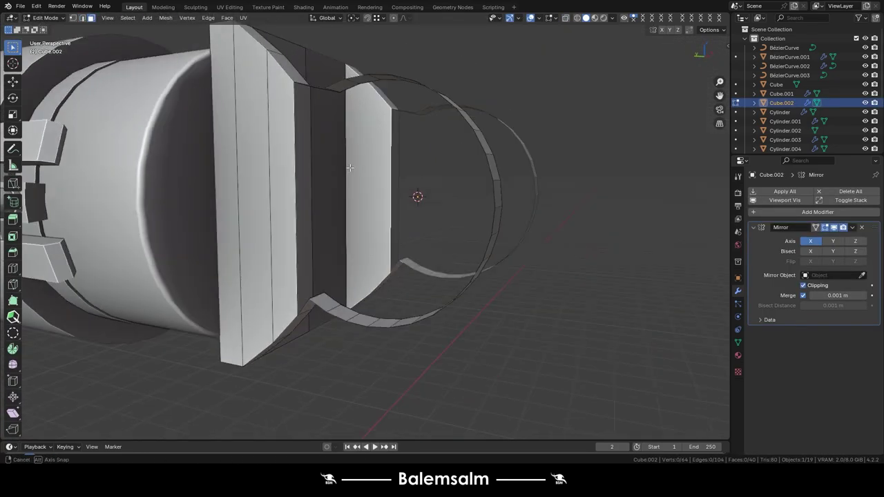
key("3")
- Bridge the plate's end edges to the open disc ring with new faces
middle_click_drag(331, 181, 234, 71)
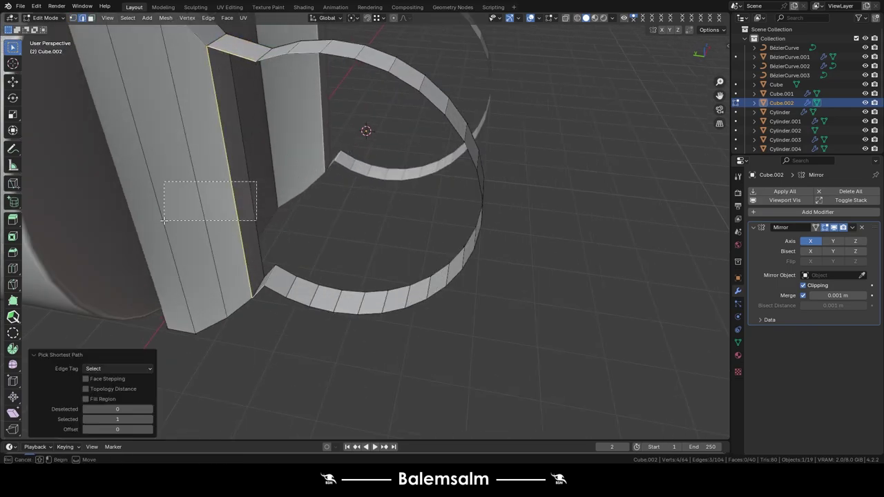
left_click_drag(164, 221, 164, 221)
middle_click_drag(164, 221, 238, 306)
key("ctrl+KP_3")
scroll(238, 305, "up", 3)
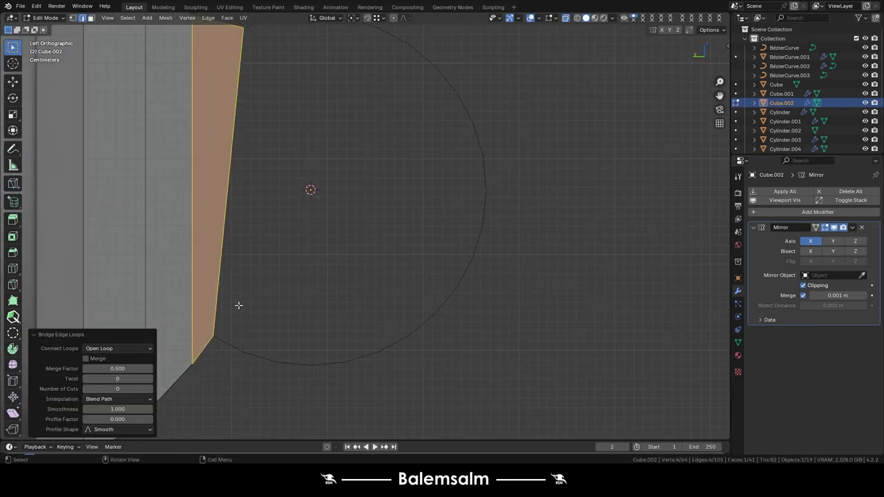
scroll(238, 305, "down", 3)
key("1")
key("ctrl+l")
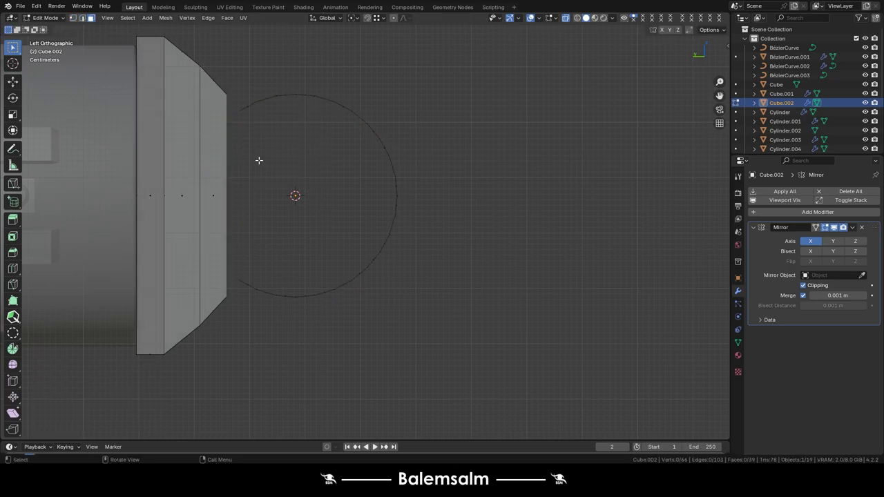
mouse_move(258, 158)
middle_mouse_down()
mouse_move(211, 223)
mouse_move(232, 375)
middle_mouse_up()
- Clean up the joined corner by merging two stray vertices of the bridge together
left_click(231, 303)
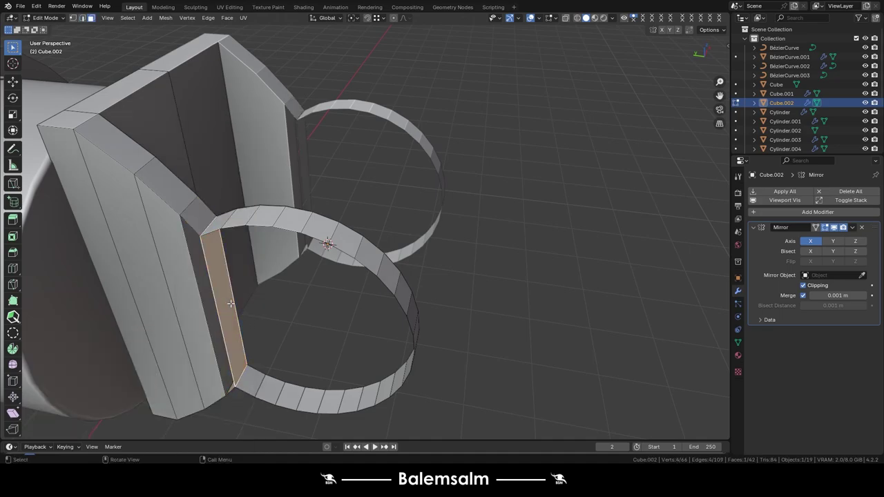
mouse_move(198, 242)
middle_mouse_down()
mouse_move(255, 189)
mouse_move(249, 221)
mouse_move(271, 113)
middle_mouse_up()
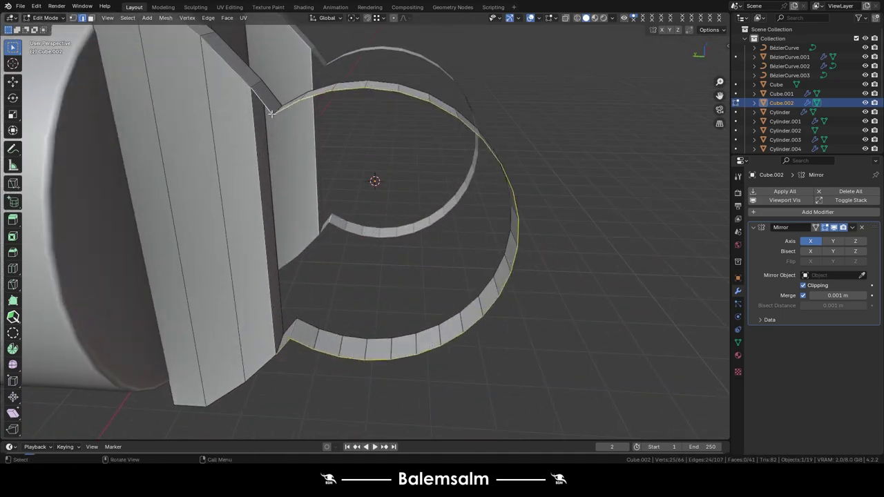
middle_click_drag(297, 372, 329, 304)
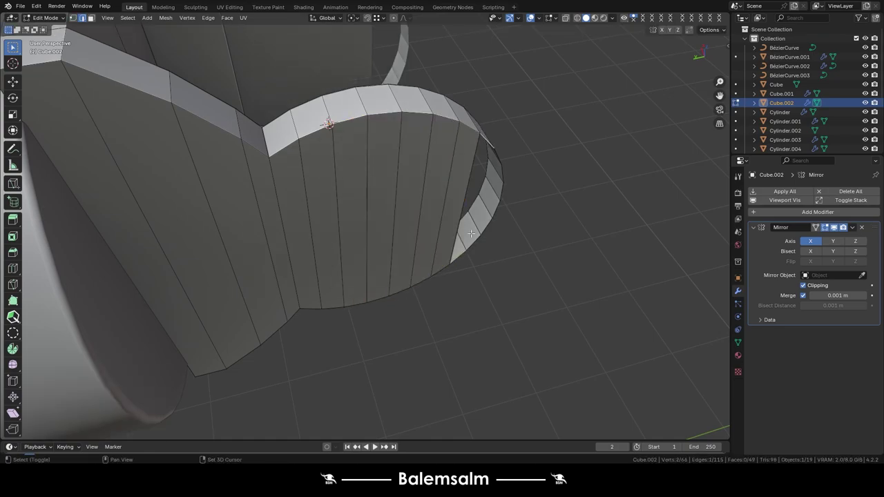
mouse_move(471, 233)
middle_mouse_down()
mouse_move(373, 235)
mouse_move(352, 207)
mouse_move(357, 236)
mouse_move(152, 230)
mouse_move(400, 199)
mouse_move(412, 228)
mouse_move(346, 278)
mouse_move(405, 227)
middle_mouse_up()
left_click(352, 207)
left_click(346, 278, "alt")
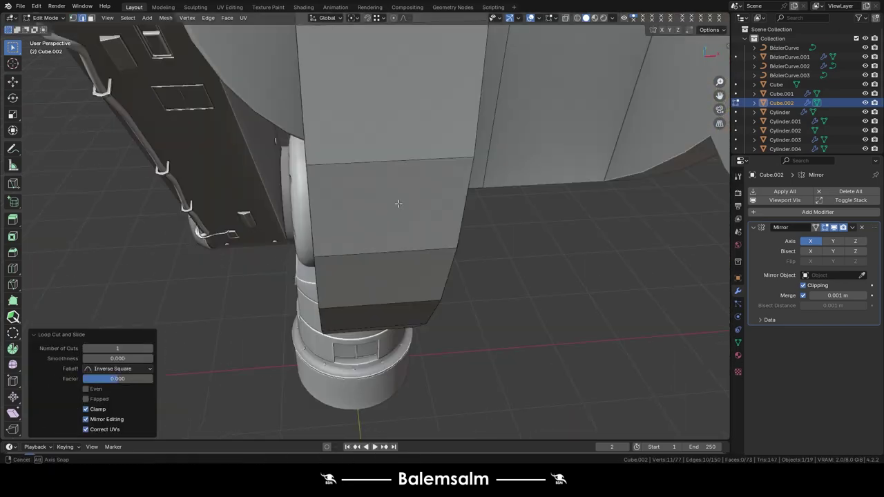
left_click(348, 146)
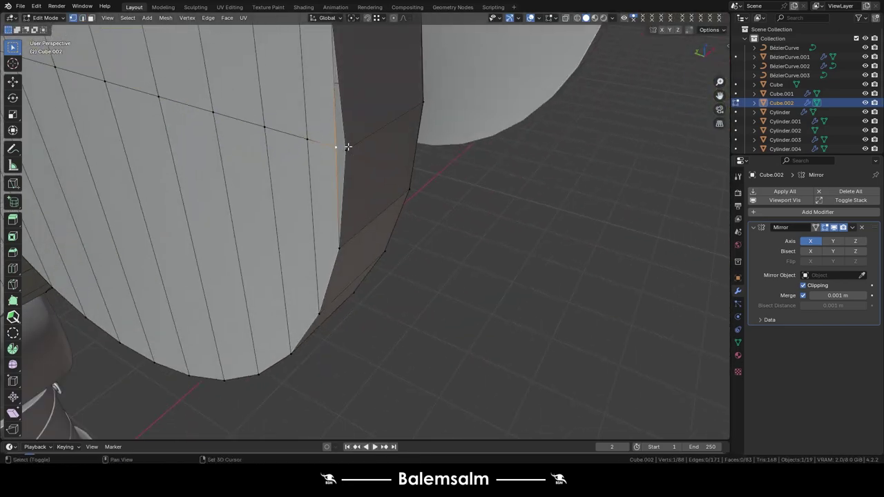
middle_click_drag(348, 146, 341, 117)
left_click(341, 117, "shift")
key("m")
left_click(341, 117)
- Add a loop cut across the round part and select the whole mesh
mouse_move(456, 159)
middle_mouse_down()
mouse_move(449, 186)
mouse_move(142, 259)
middle_mouse_up()
key("ctrl+r")
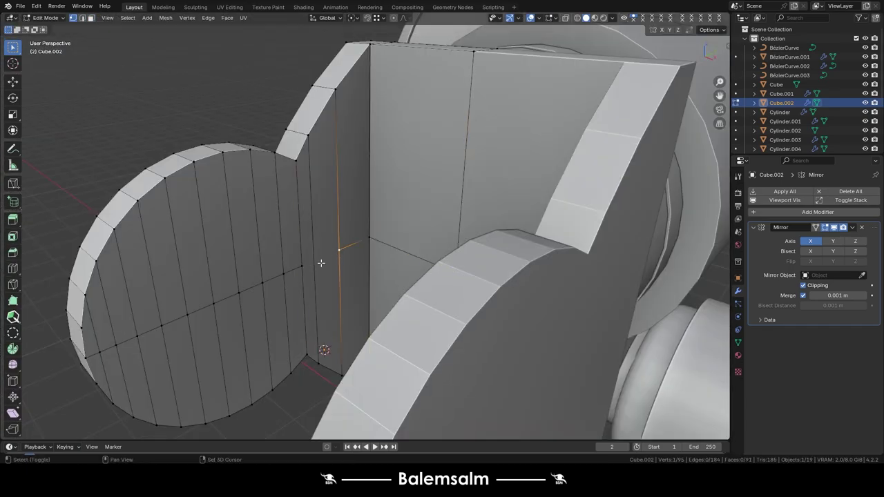
mouse_move(311, 200)
middle_mouse_down()
mouse_move(318, 260)
mouse_move(297, 247)
mouse_move(325, 234)
middle_mouse_up()
key("alt+z")
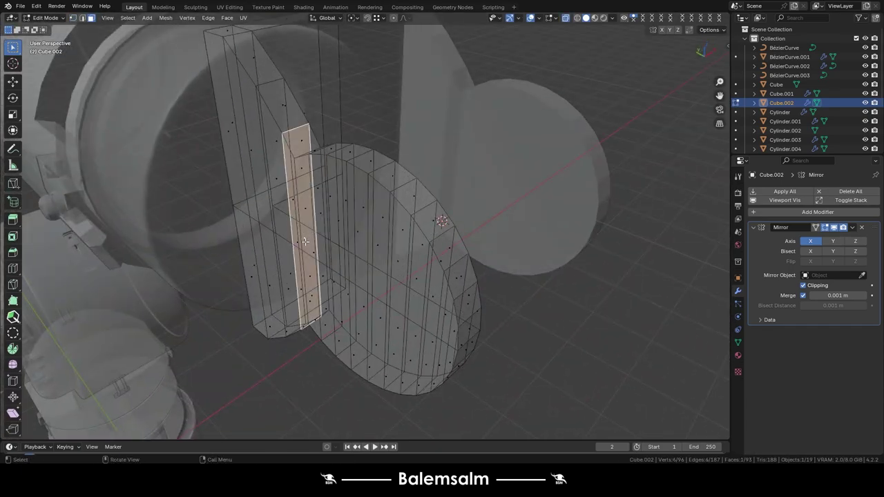
scroll(339, 237, "up", 3)
key("alt+z")
key("a")
- Turn on the Face Orientation overlay to check normals, then hide it again
left_click(538, 18)
left_click(482, 194)
middle_click_drag(459, 199, 416, 282)
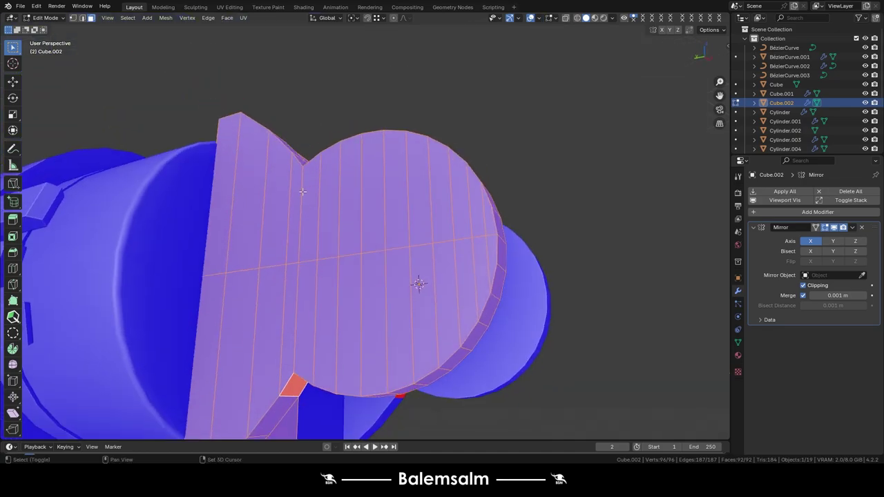
left_click(539, 18)
left_click(483, 194)
- Add a loop cut along the plate and select a face loop down its side
middle_click_drag(482, 194, 262, 180)
key("ctrl+r")
left_click(252, 153)
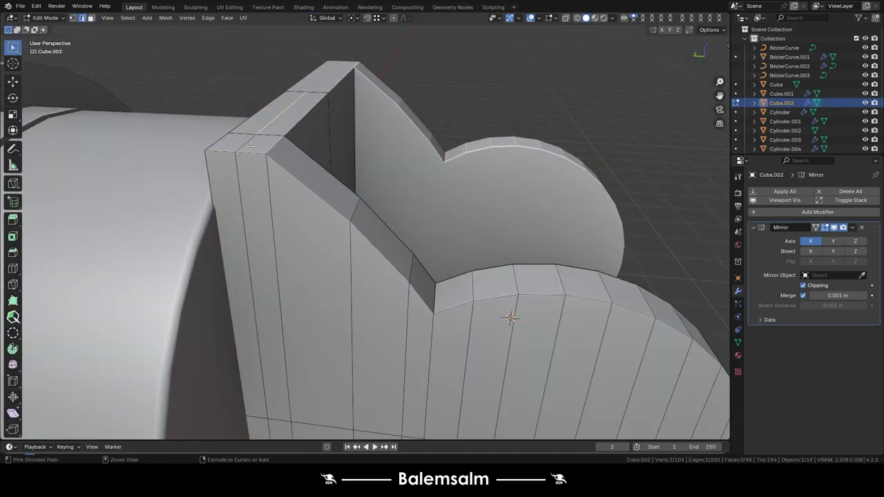
left_click(281, 204)
key("3")
left_click(243, 145)
key("Escape")
middle_click_drag(254, 134, 250, 141)
left_click(250, 141, "alt")
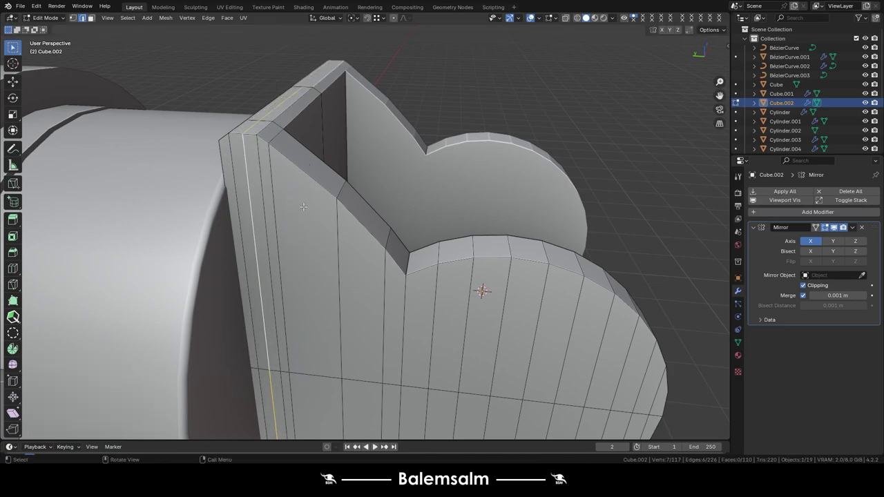
- Shade the gripper part smooth in Object Mode, then return to Edit Mode
key("Tab")
scroll(303, 206, "down", 5)
mouse_move(298, 198)
middle_mouse_down()
mouse_move(483, 190)
mouse_move(160, 185)
middle_mouse_up()
right_click(482, 191)
left_click(482, 191)
key("Tab")
scroll(160, 185, "up", 4)
- Shrink the lobe's round cap faces inward and select the inner edge loop
mouse_move(335, 172)
middle_mouse_down()
mouse_move(523, 166)
mouse_move(387, 173)
middle_mouse_up()
left_click(386, 172)
left_click(387, 173, "alt")
scroll(516, 217, "up", 2)
key("s")
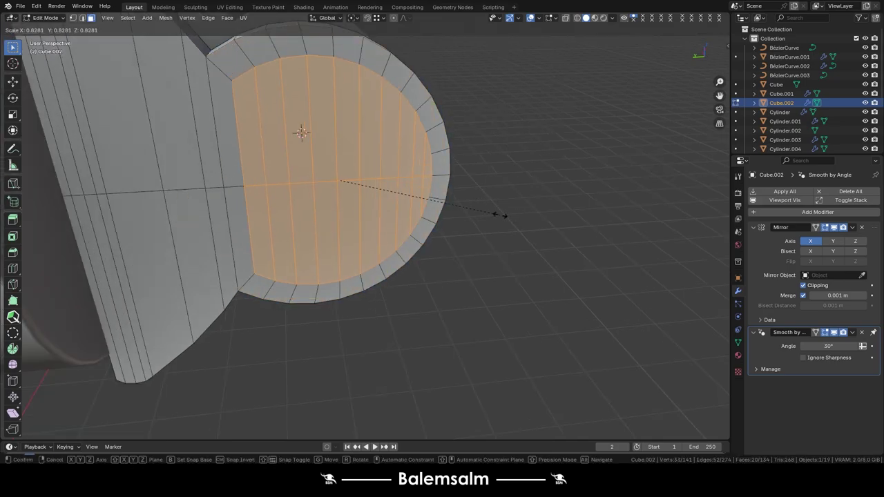
left_click(499, 215)
key("2")
scroll(498, 215, "up", 2)
left_click(446, 217, "alt")
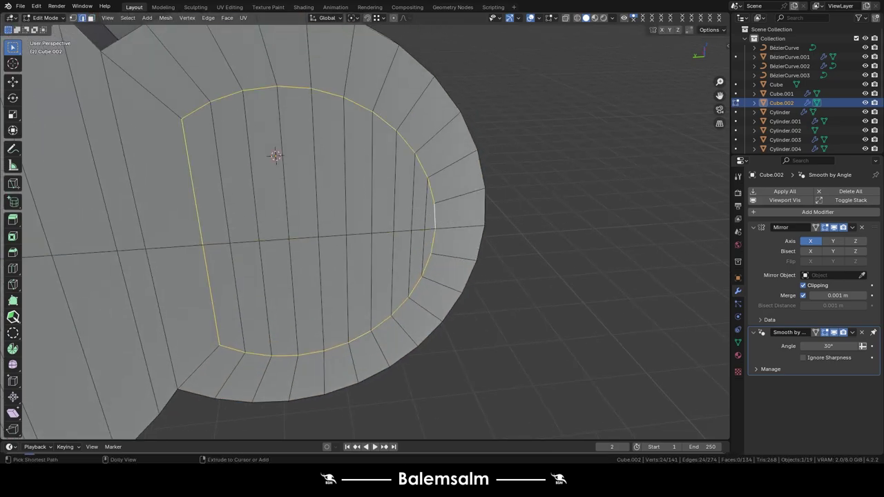
left_click(145, 142)
- Make the inner loop a perfect circle with LoopTools and push its faces along their normal
middle_click_drag(146, 142, 218, 172)
key("ctrl+r")
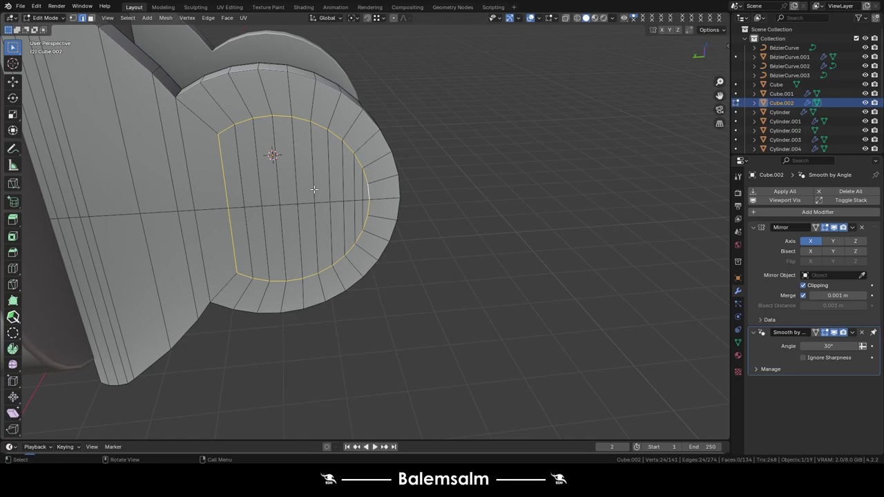
right_click(260, 195)
left_click(304, 138)
key("ctrl+KP_3")
key("g")
key("x")
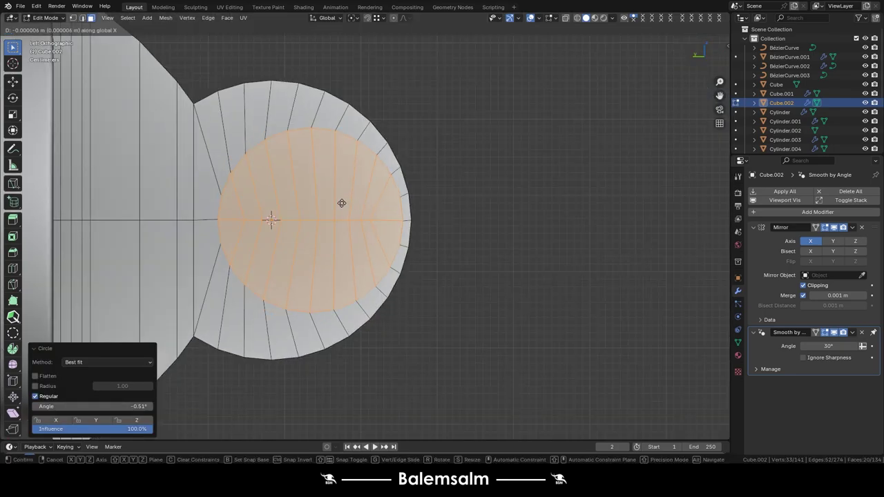
mouse_move(343, 202)
middle_mouse_down()
mouse_move(386, 207)
mouse_move(158, 88)
middle_mouse_up()
key("g")
key("z")
key("z")
- Add a loop cut near the outer rim and select a face on the ring
key("2")
left_click(158, 88, "alt")
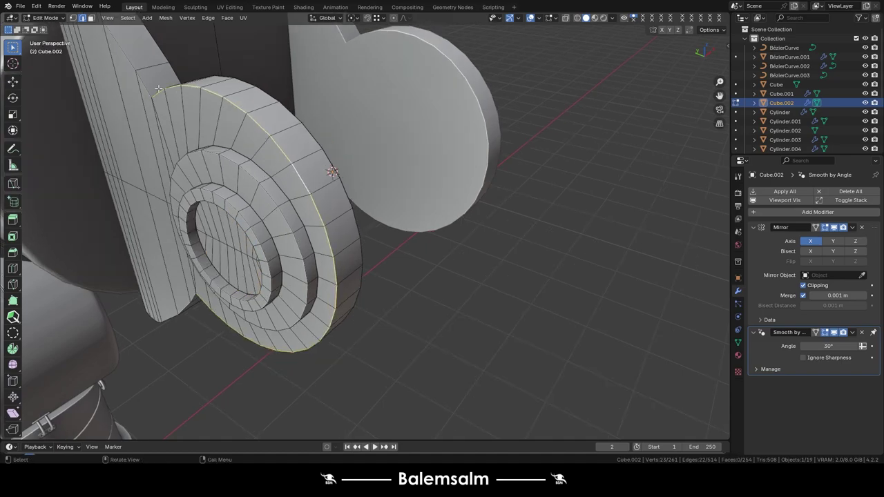
left_click(297, 200)
left_click(297, 201)
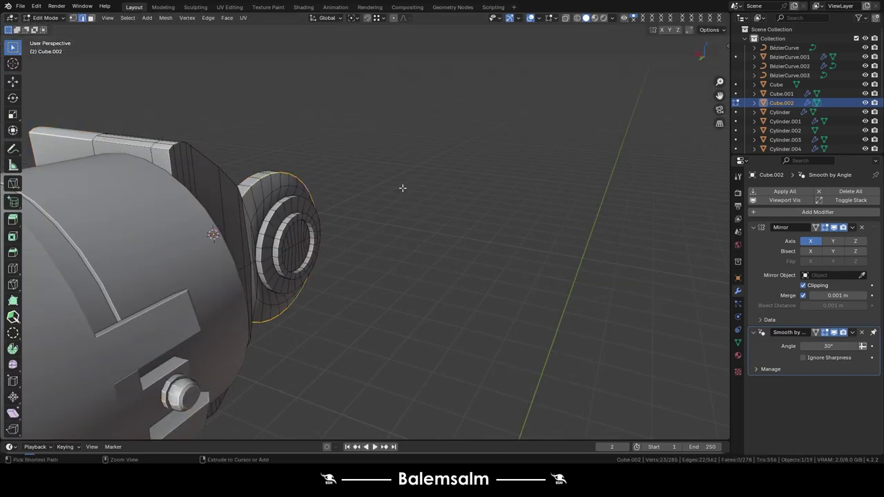
mouse_move(297, 200)
middle_mouse_down()
mouse_move(247, 206)
mouse_move(245, 52)
middle_mouse_up()
key("3")
left_click(247, 205)
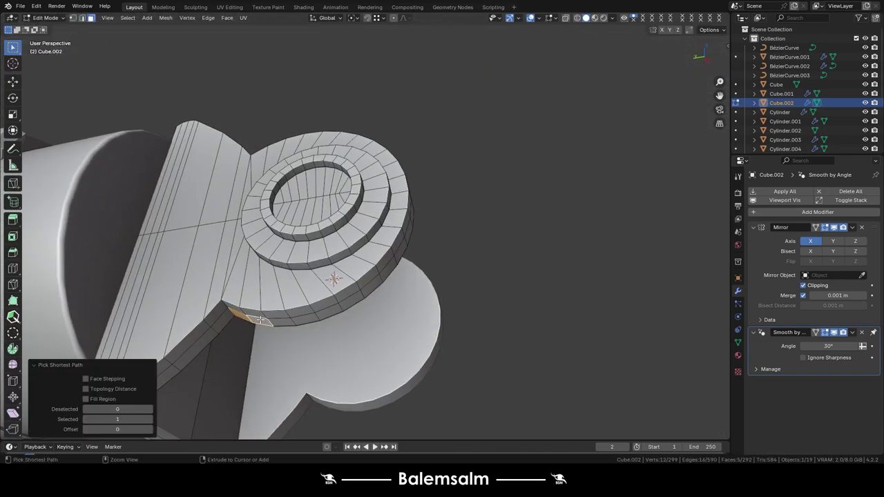
left_click(110, 400)
- Thicken the outer rim faces, slide the rim edges along the ring, then exit Edit Mode
mouse_move(109, 400)
middle_mouse_down()
mouse_move(294, 150)
mouse_move(321, 183)
middle_mouse_up()
left_click(295, 150, "ctrl")
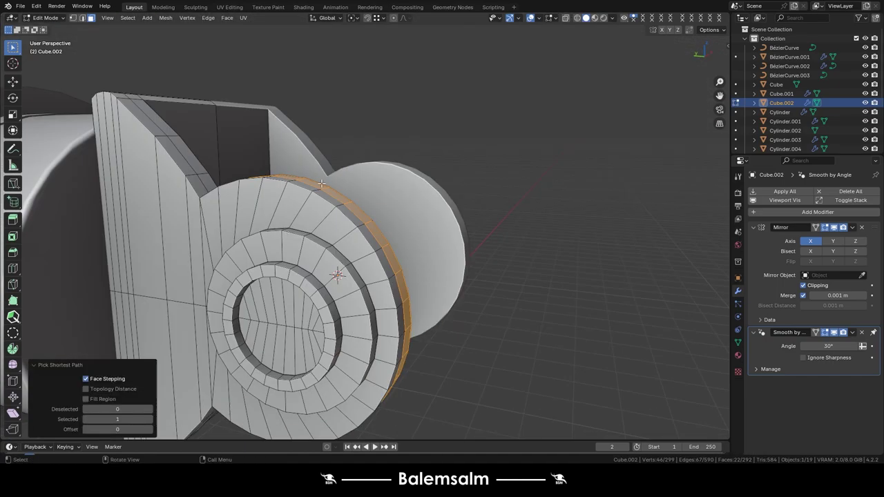
left_click(272, 251)
mouse_move(272, 250)
middle_mouse_down()
mouse_move(416, 211)
mouse_move(361, 296)
middle_mouse_up()
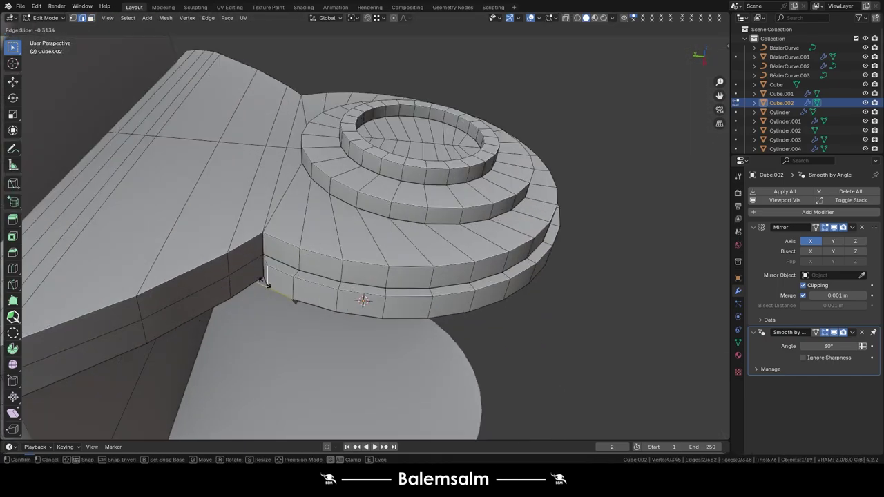
left_click(274, 223, "alt")
key("g")
key("g")
left_click(274, 223)
mouse_move(274, 223)
middle_mouse_down()
mouse_move(286, 248)
mouse_move(295, 241)
middle_mouse_up()
key("Tab")
scroll(286, 248, "down", 5)
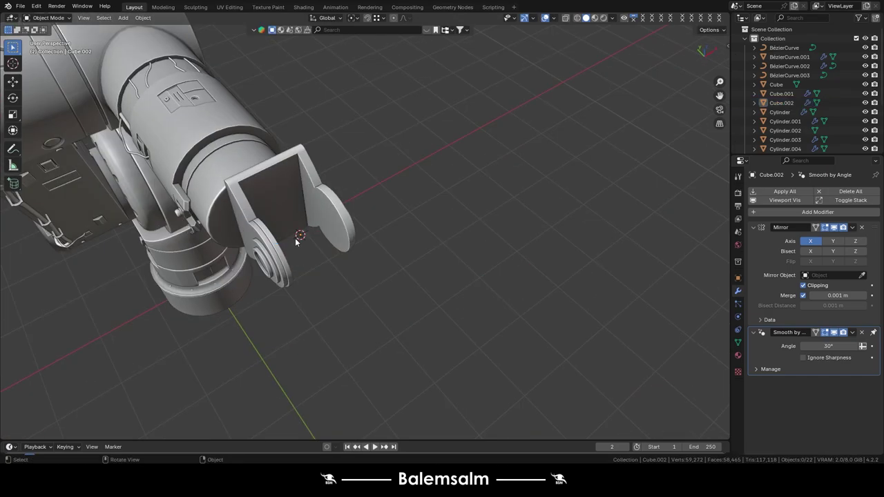
- In Edit Mode, duplicate the stepped ring geometry and rotate the copy 180° about Z
key("Tab")
key("KP_7")
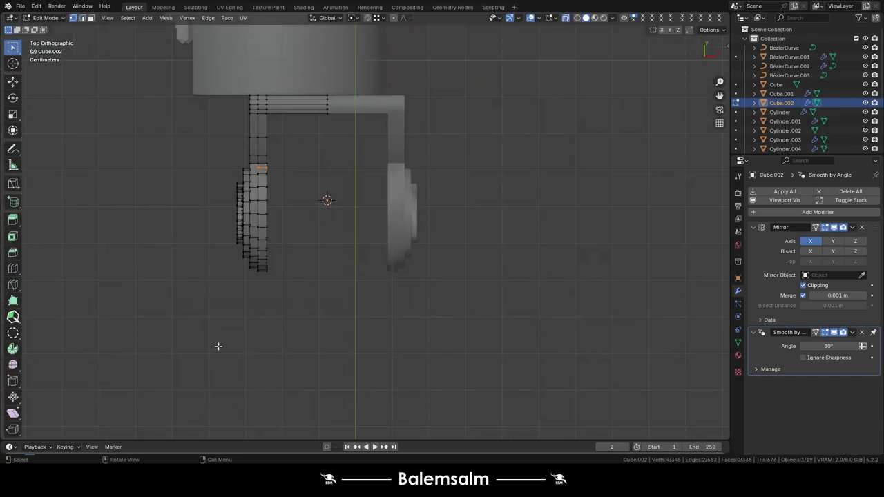
key("shift+d")
key("x")
left_click(252, 212)
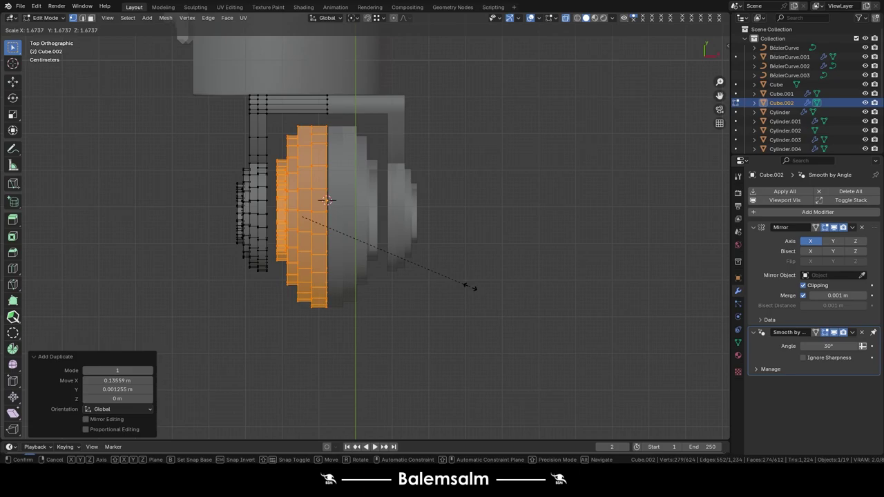
left_click(473, 287)
mouse_move(473, 286)
middle_mouse_down()
mouse_move(387, 247)
mouse_move(373, 227)
middle_mouse_up()
type("rz180")
key("Return")
- Move the rotated ring copy along X to the opposite side of the block
key("g")
key("x")
left_click(391, 185)
middle_click_drag(391, 185, 391, 185)
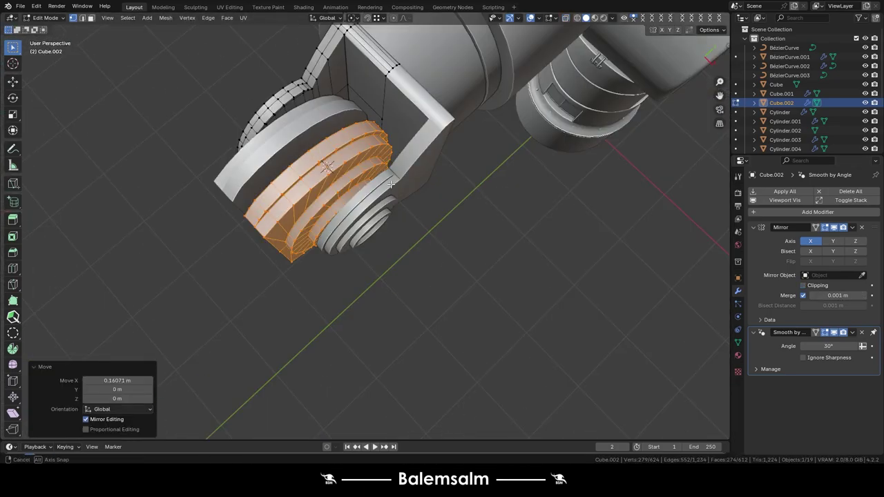
key("KP_7")
key("g")
key("x")
left_click(310, 200)
- Fine-tune the copied rings' alignment from the top view with X-ray enabled
key("g")
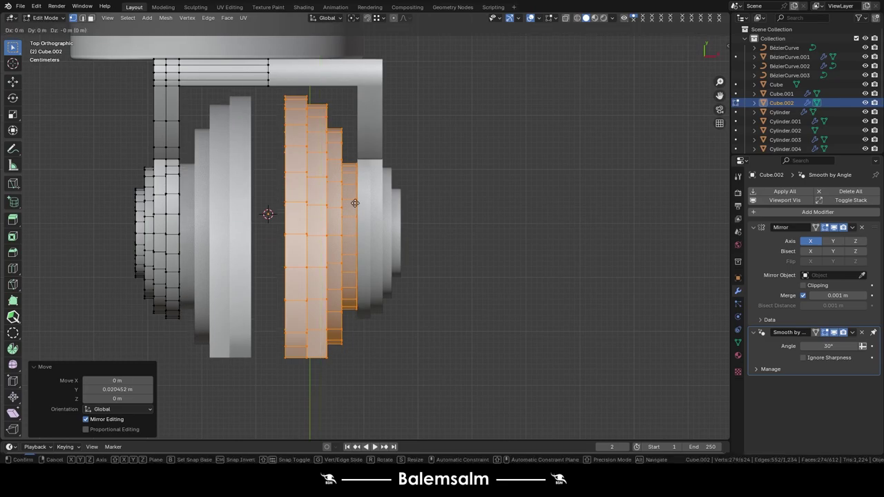
key("alt+z")
middle_click_drag(296, 179, 249, 78, "shift")
left_click_drag(190, 397, 190, 397)
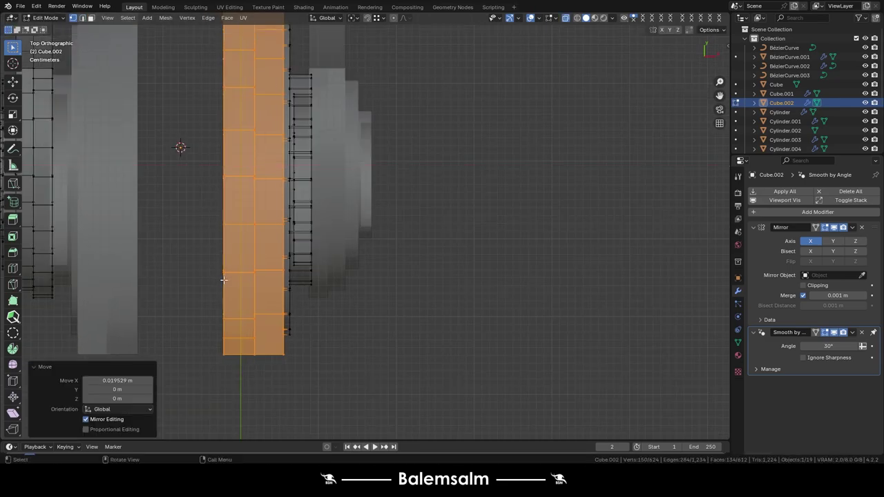
scroll(241, 238, "down", 5)
middle_click_drag(241, 239, 374, 239)
key("KP_7")
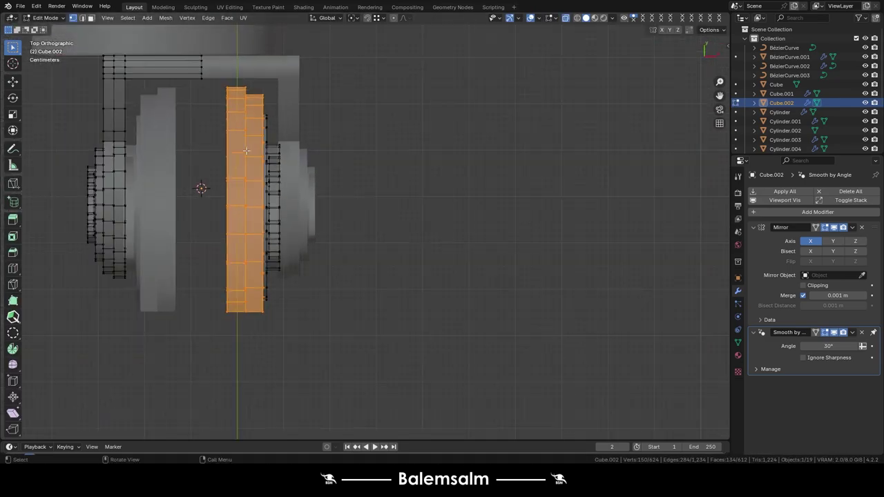
left_click(257, 302)
- Extrude the block's side face outward
key("KP_1")
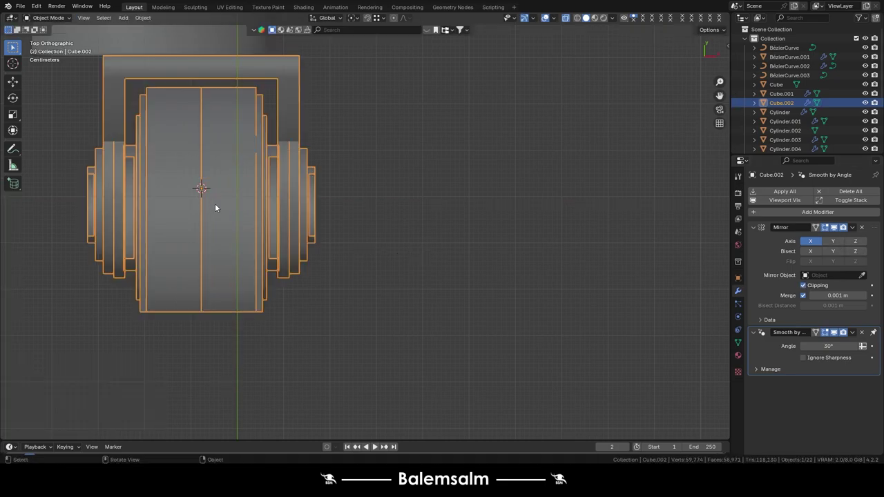
middle_click_drag(215, 203, 255, 263)
key("e")
left_click(262, 235)
middle_click_drag(286, 265, 264, 265)
left_click(265, 265, "alt")
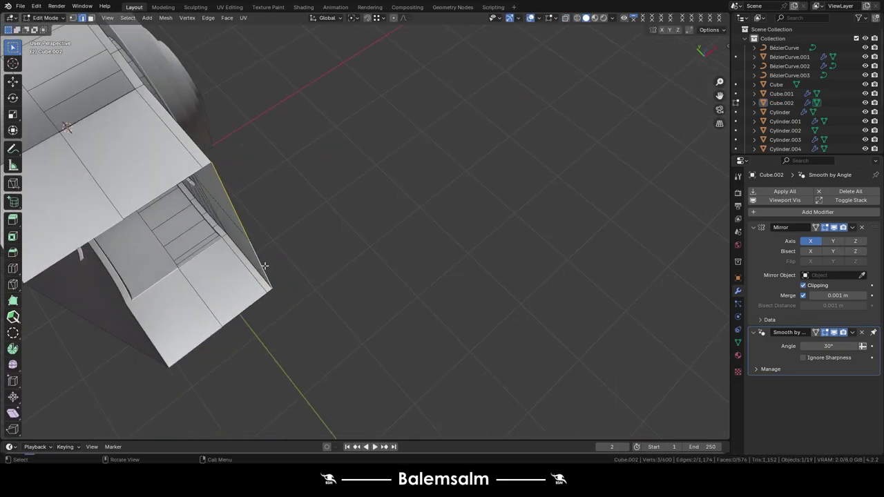
left_click(225, 328)
- Return to Object Mode and inspect the arm from front, perspective and left views
key("Tab")
scroll(290, 201, "down", 5)
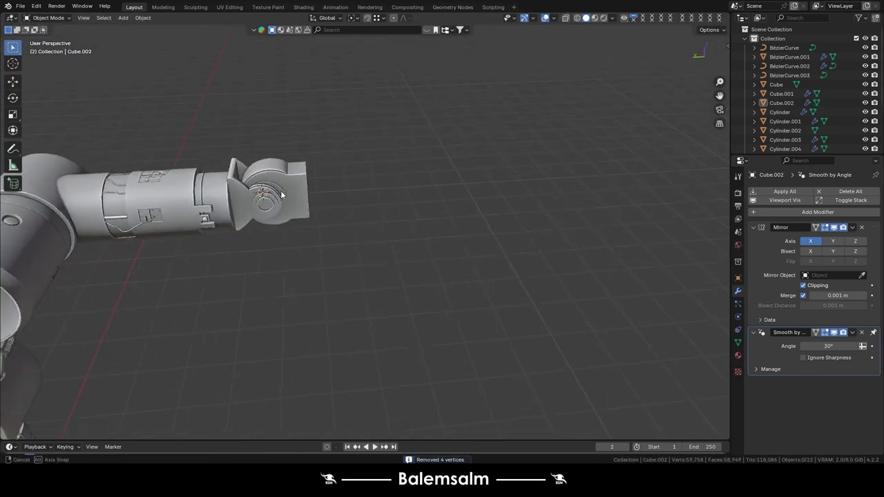
key("grave")
middle_click_drag(296, 194, 350, 193)
key("ctrl+KP_3")
scroll(406, 101, "down", 3)
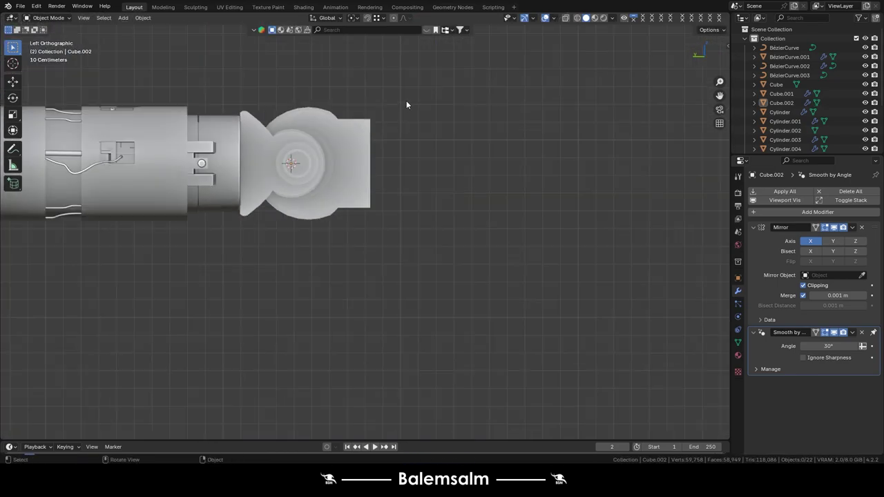
scroll(404, 108, "up", 3)
scroll(405, 107, "up", 4)
scroll(401, 114, "down", 2)
scroll(287, 225, "down", 3, "shift")
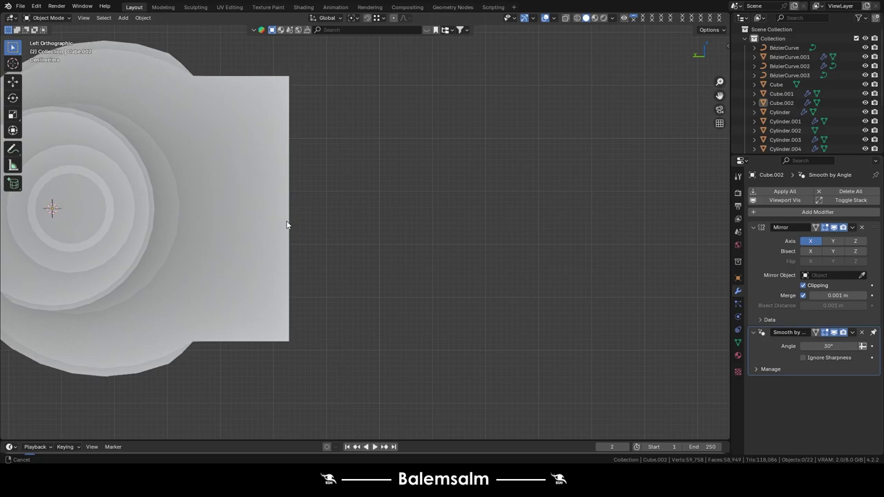
scroll(290, 184, "down", 6)
scroll(306, 180, "up", 8)
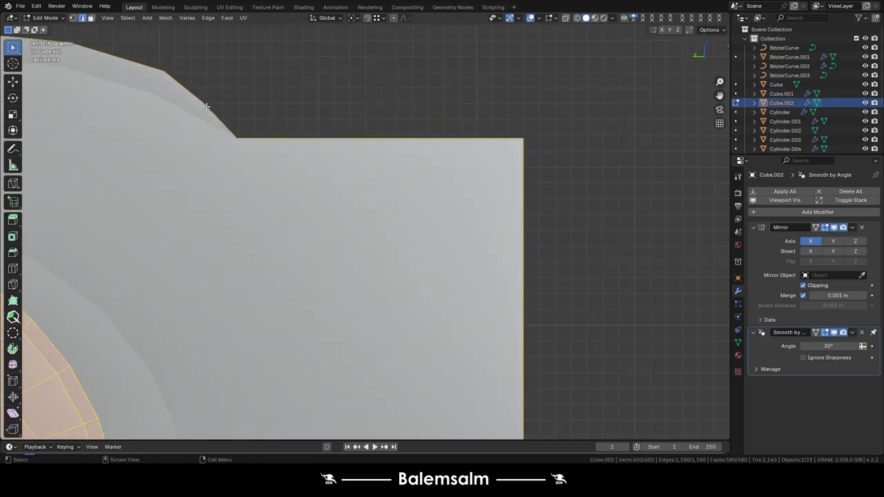
scroll(266, 195, "down", 8)
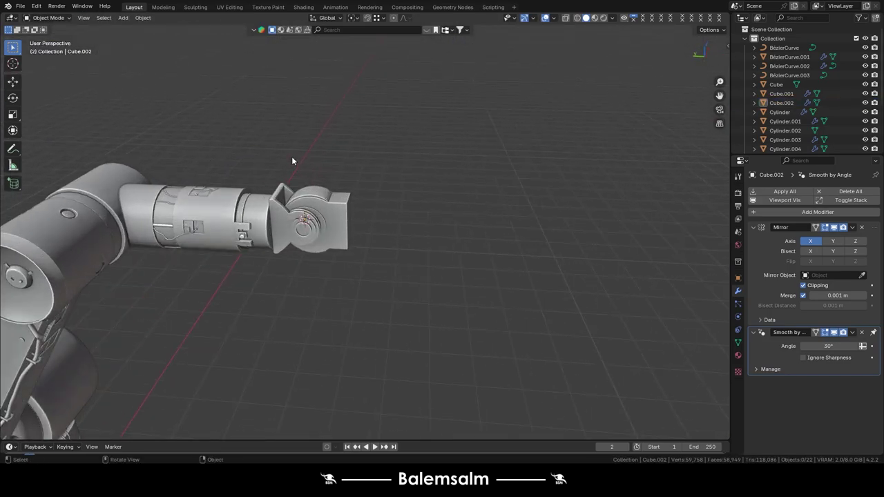
key("shift+a")
- Add a cylinder, rotate it 90° about Y and scale it down to knob size
left_click(369, 260)
key("r")
key("y")
key("9")
key("0")
key("Return")
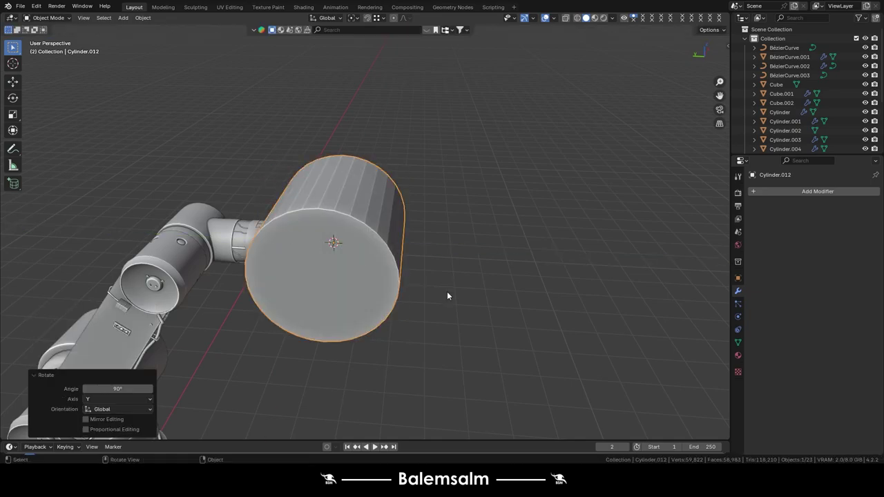
key("ctrl+KP_3")
key("Tab")
key("s")
left_click(229, 215)
scroll(229, 214, "up", 5)
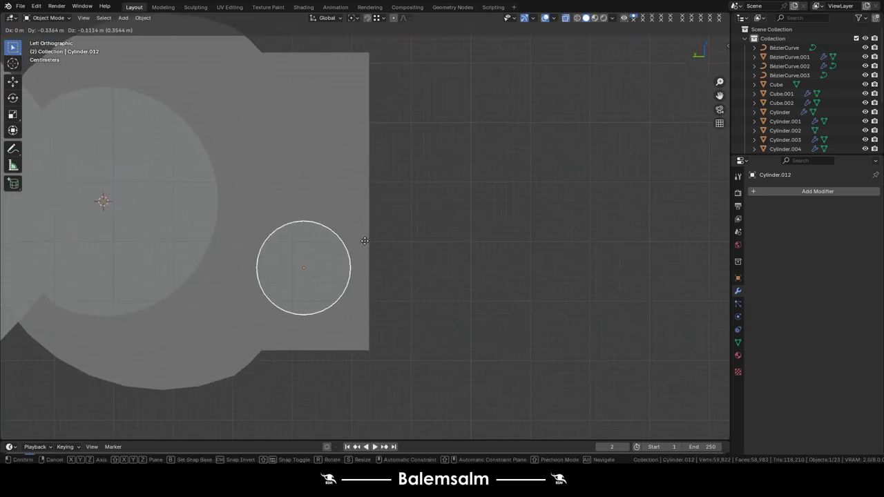
middle_click_drag(257, 214, 307, 251)
- Move the knob onto the side of the block
key("Tab")
key("g")
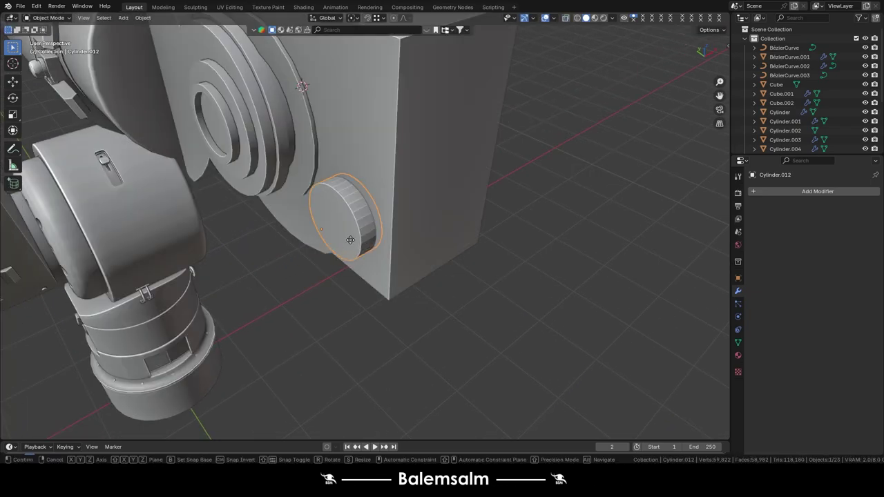
left_click(345, 242)
scroll(368, 258, "down", 3)
middle_click_drag(367, 258, 292, 256)
- Add a Mirror modifier mirroring the knob across Cube.002
left_click(817, 192)
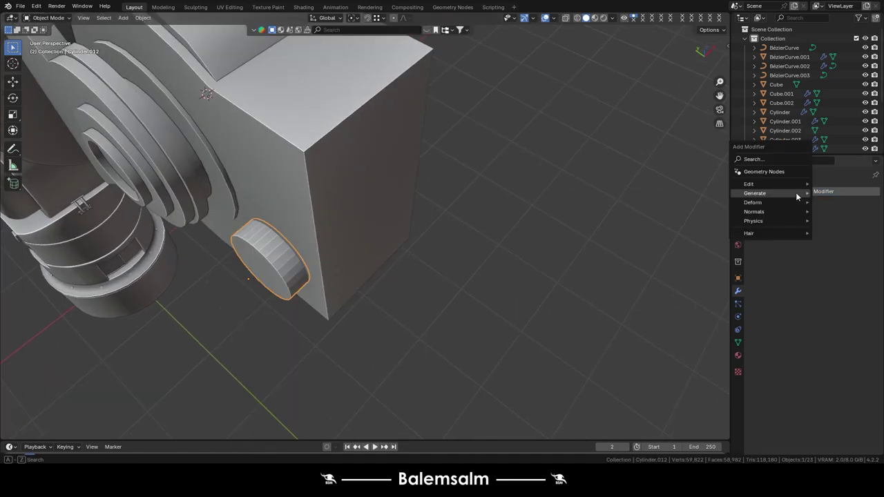
left_click(797, 248)
left_click(451, 191)
- Select a strip of the knob's side faces and extrude it along Y
key("Tab")
mouse_move(325, 207)
middle_mouse_down()
mouse_move(346, 203)
mouse_move(340, 134)
mouse_move(324, 207)
middle_mouse_up()
left_click(349, 175)
key("1")
key("alt+a")
key("3")
left_click(325, 207, "ctrl")
mouse_move(317, 276)
middle_mouse_down()
mouse_move(325, 269)
mouse_move(319, 279)
mouse_move(333, 284)
mouse_move(390, 212)
mouse_move(269, 138)
middle_mouse_up()
key("e")
key("y")
- Extrude the knob's front circular face and scale it inward into an inset
key("Tab")
key("Tab")
key("2")
left_click(269, 138)
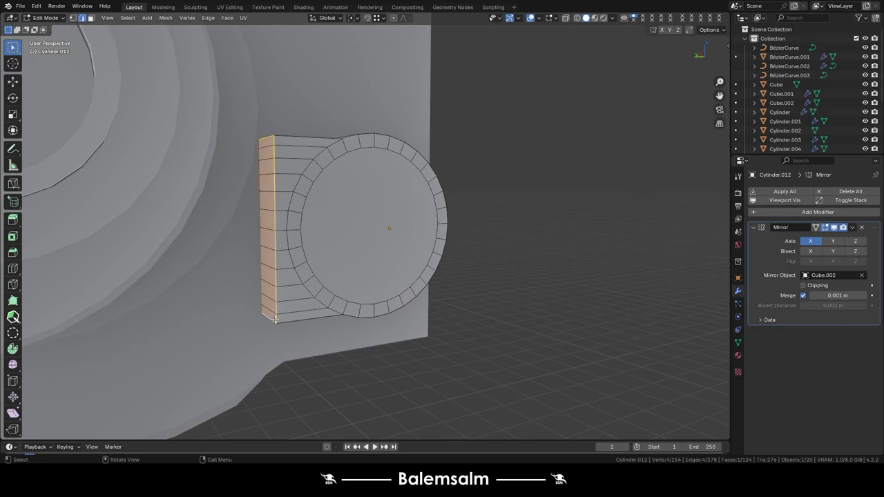
key("Tab")
middle_click_drag(272, 310, 260, 246)
key("Tab")
key("3")
left_click(323, 254)
key("e")
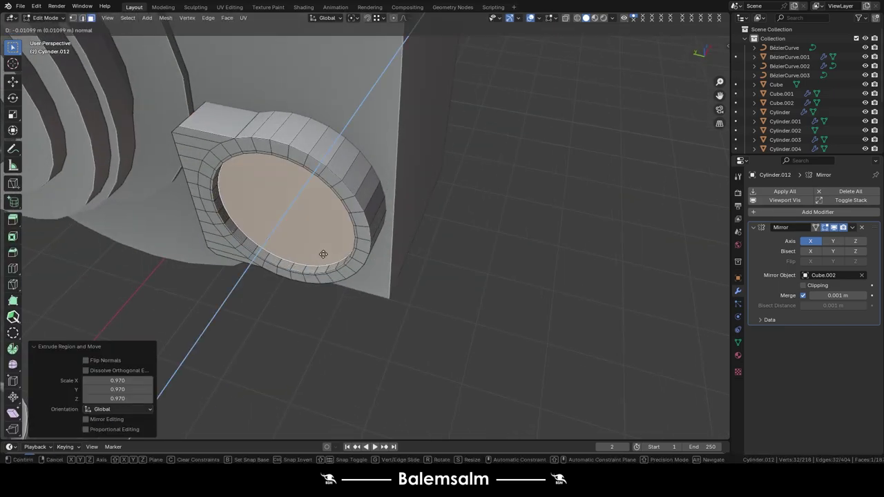
key("s")
left_click(316, 276)
- Extrude a smaller inner ring and Grid Fill the centre circle
key("e")
middle_click_drag(316, 276, 440, 287)
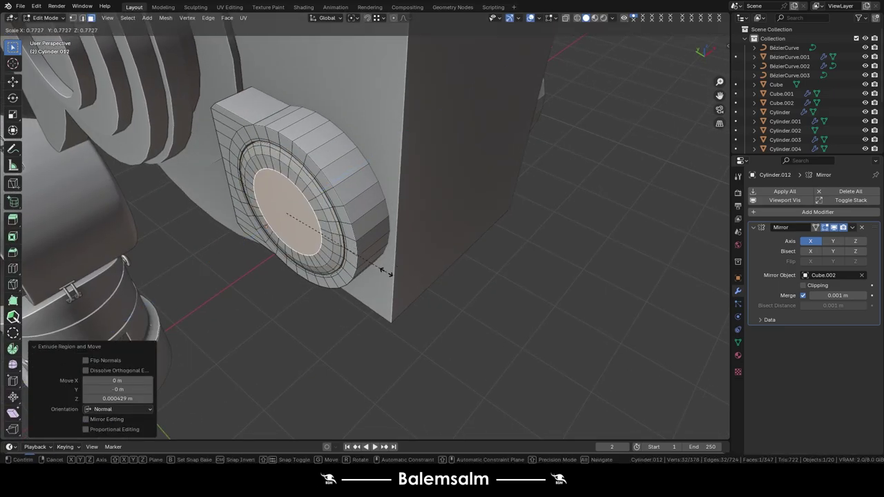
left_click(348, 265)
key("ctrl+f")
left_click(254, 158)
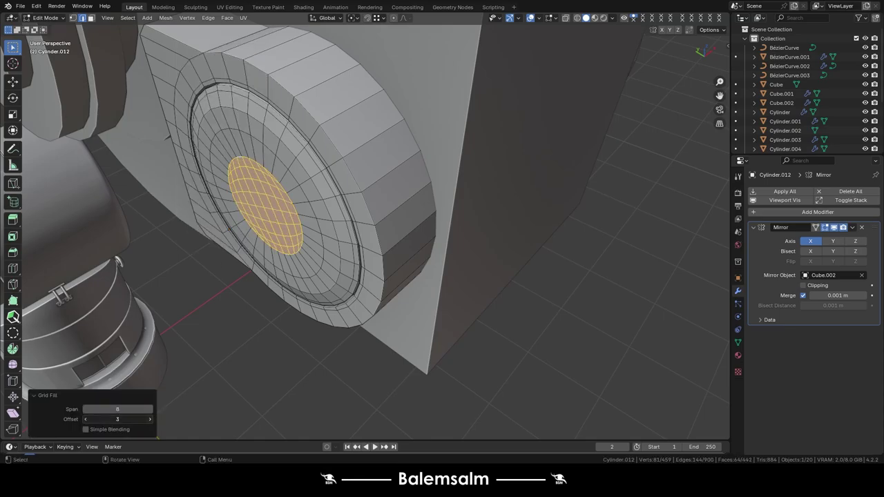
- Select a narrow strip of centre faces for the bar and a 2x2 block for the patch
mouse_move(254, 158)
middle_mouse_down()
mouse_move(341, 185)
mouse_move(297, 207)
middle_mouse_up()
scroll(340, 185, "up", 3)
scroll(297, 207, "up", 3)
left_click_drag(272, 176, 303, 314)
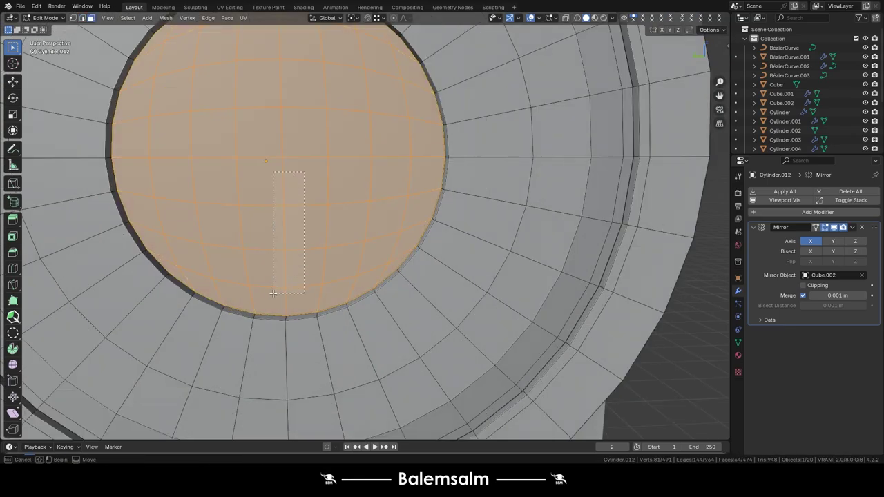
middle_click_drag(304, 314, 302, 279)
left_click_drag(214, 104, 338, 149, "shift")
middle_click_drag(338, 148, 290, 233)
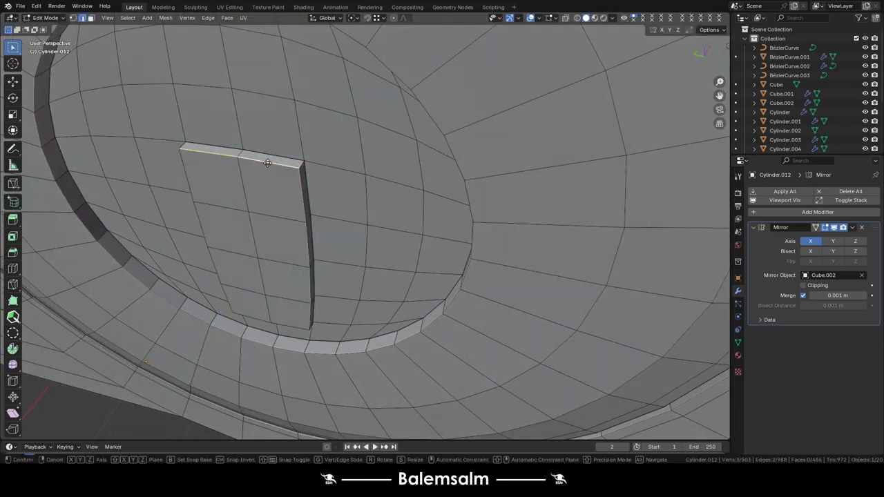
right_click(268, 163)
middle_click_drag(268, 163, 276, 207)
left_click_drag(153, 118, 229, 205)
scroll(287, 211, "up", 3)
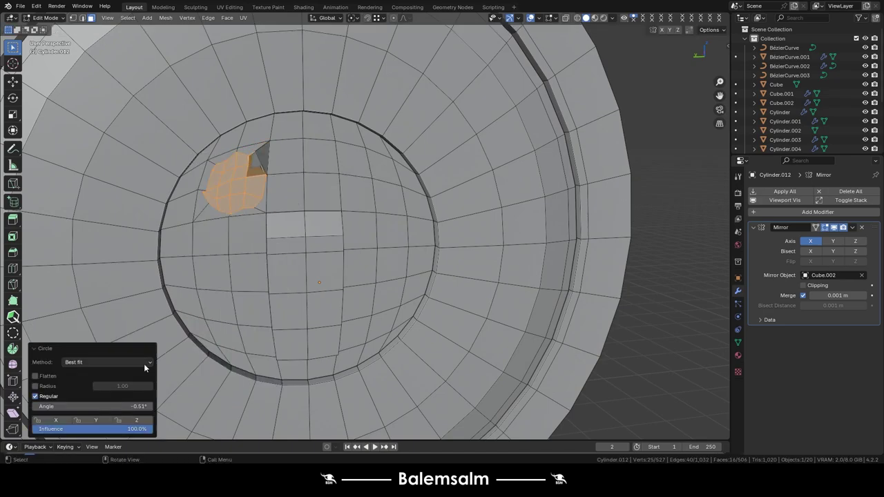
scroll(74, 388, "up", 3)
- Select the edge loop around the round patch and flatten it along Z
key("2")
left_click(218, 100, "alt")
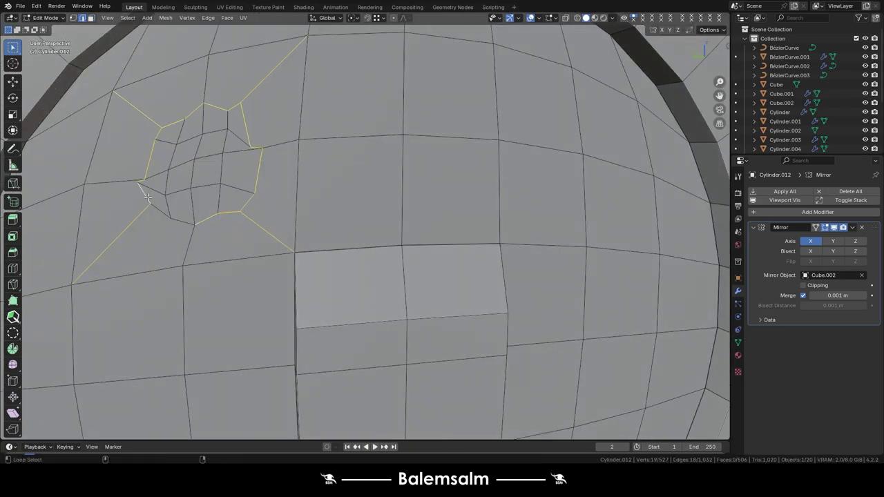
middle_click_drag(251, 160, 310, 226)
left_click(311, 226, "ctrl")
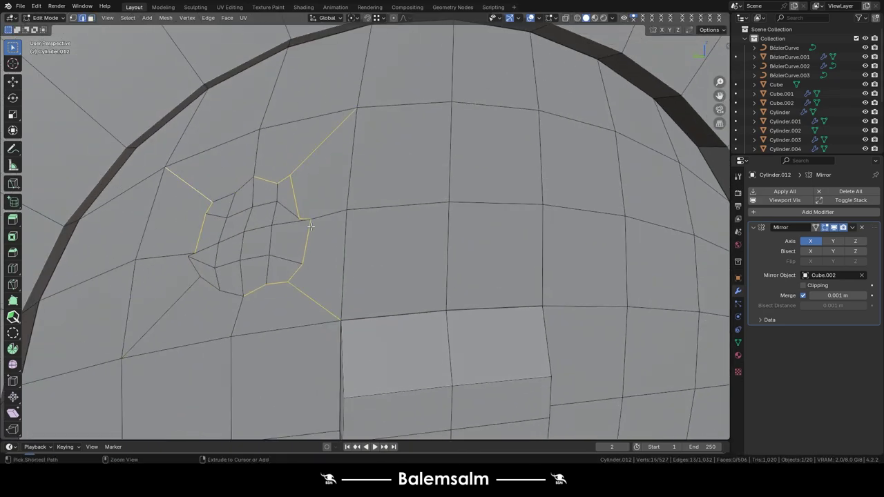
key("Escape")
key("ctrl+z")
key("s")
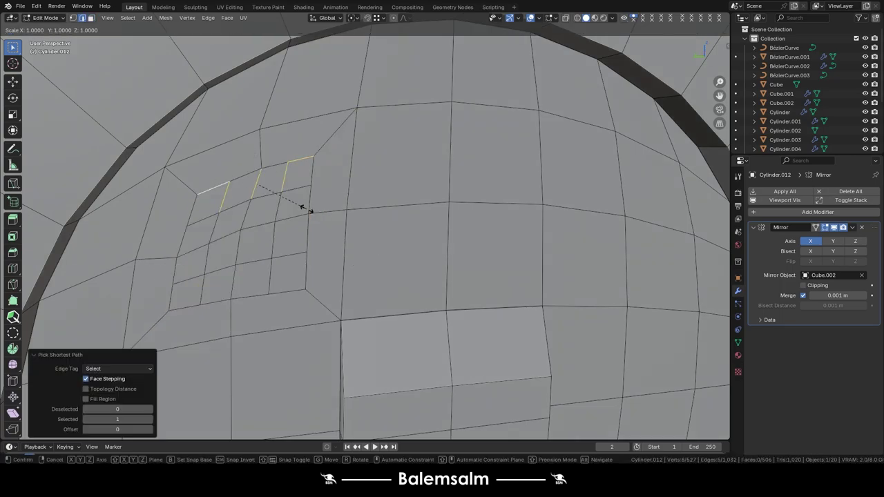
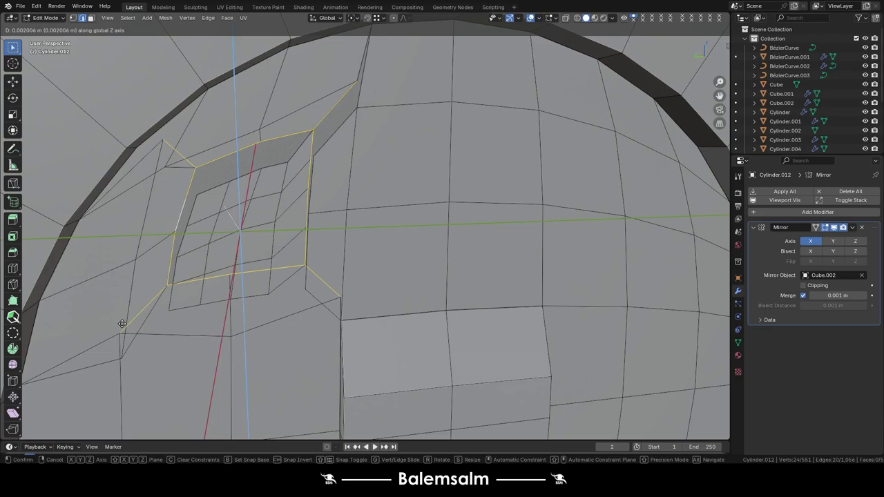
- Extrude and scale the bracket's circle faces inward to sink a recessed ring
left_click_drag(290, 183, 243, 235)
mouse_move(243, 235)
middle_mouse_down()
mouse_move(263, 207)
mouse_move(285, 244)
middle_mouse_up()
key("g")
left_click(267, 212)
key("e")
key("s")
left_click(285, 244)
key("e")
left_click(271, 227)
scroll(280, 205, "down", 5)
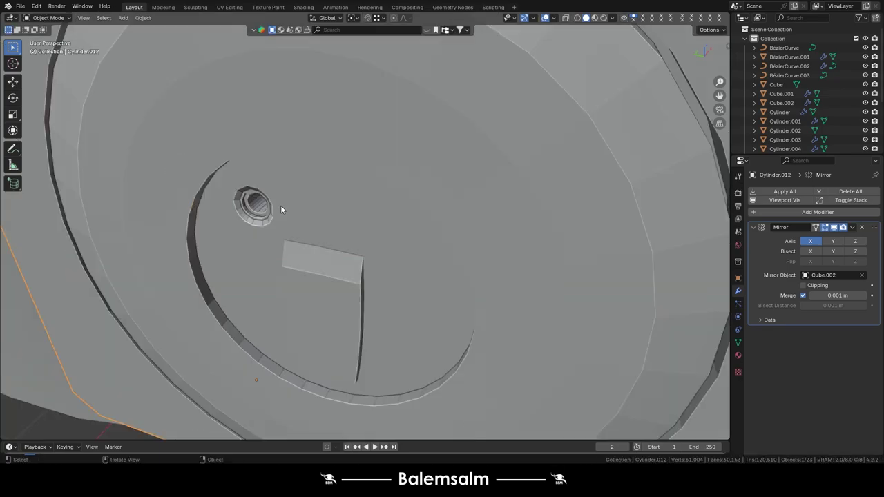
key("Tab")
mouse_move(280, 205)
middle_mouse_down()
mouse_move(284, 228)
mouse_move(396, 198)
mouse_move(392, 166)
mouse_move(235, 250)
mouse_move(304, 231)
middle_mouse_up()
- In Left view, extrude the bracket's end faces and move them -0.037 m on Y
key("Tab")
left_click(304, 231, "ctrl")
key("grave")
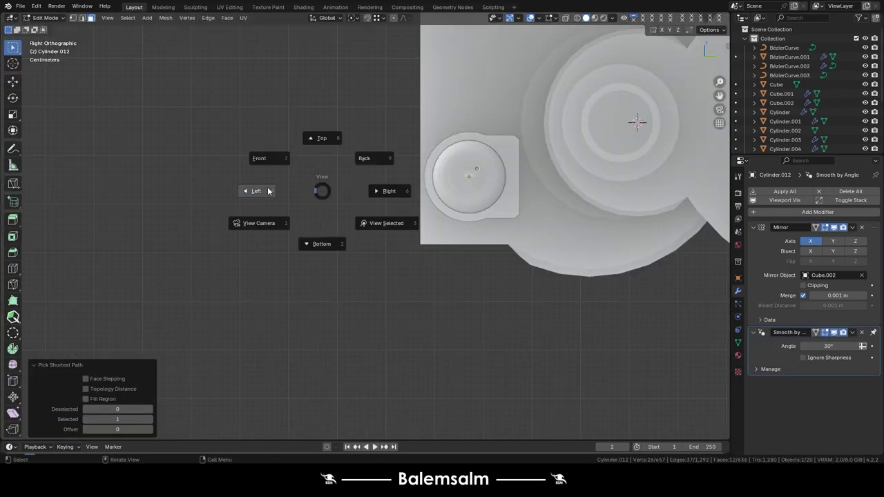
left_click(253, 191)
scroll(268, 248, "down", 3)
key("e")
type("0")
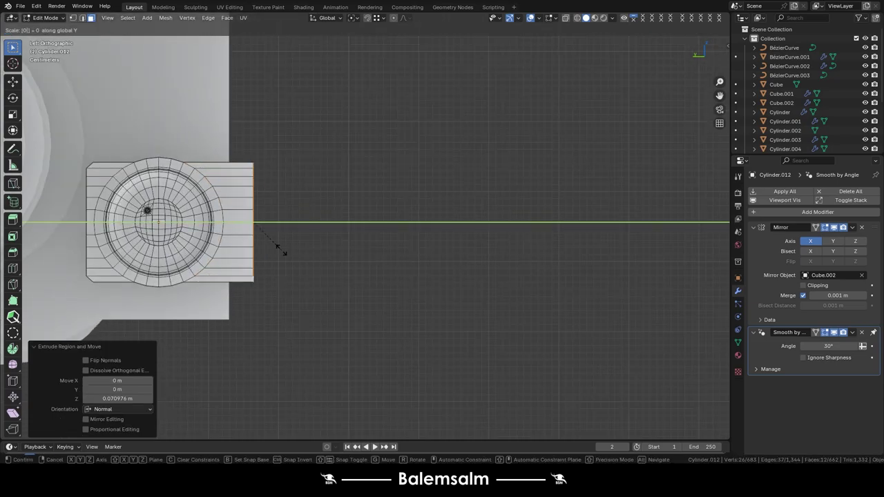
key("Return")
scroll(256, 250, "down", 2)
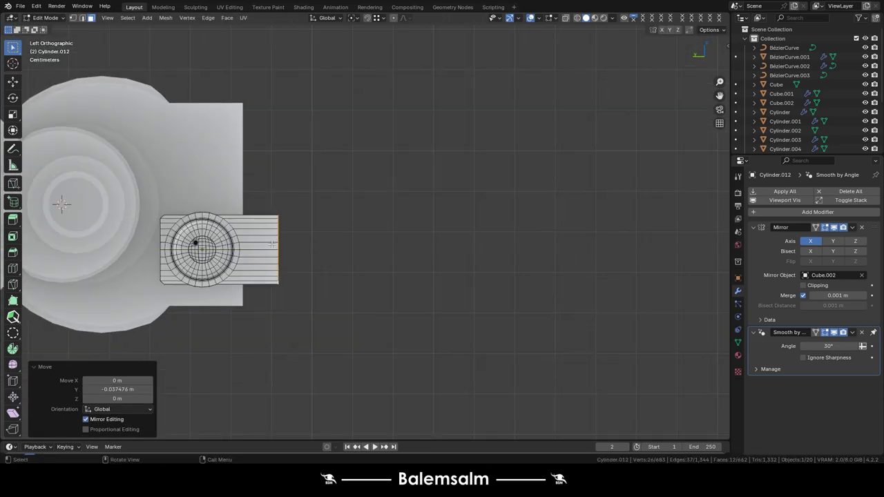
left_click(285, 253)
- Return to object mode, deselect the bracket and view the empty space beside it
middle_click_drag(284, 253, 289, 239)
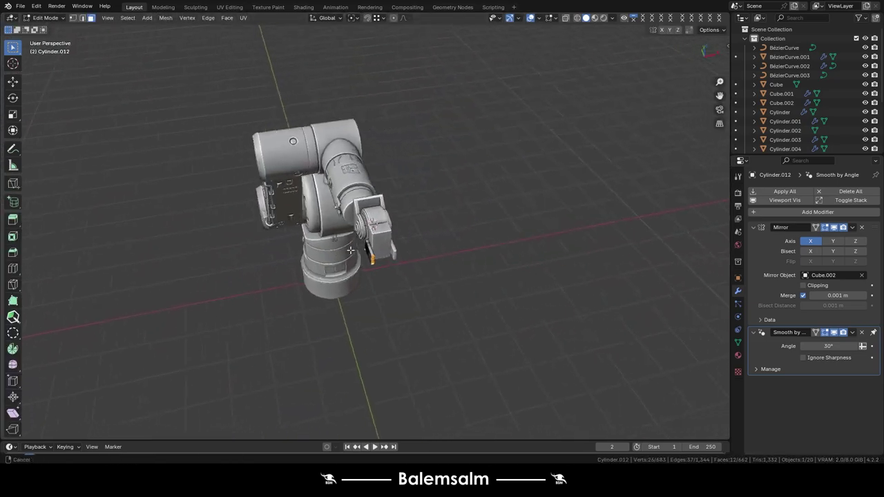
scroll(288, 239, "up", 3)
scroll(288, 239, "up", 2)
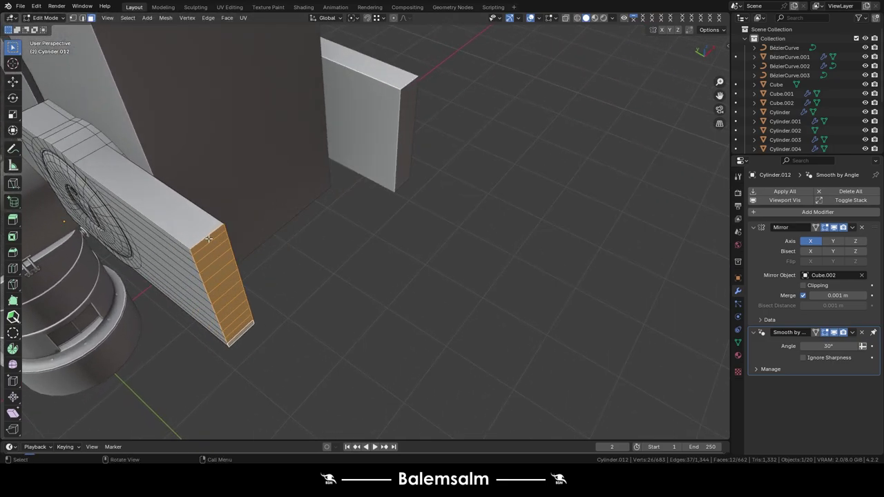
middle_click_drag(310, 214, 365, 182)
key("Tab")
left_click(419, 122)
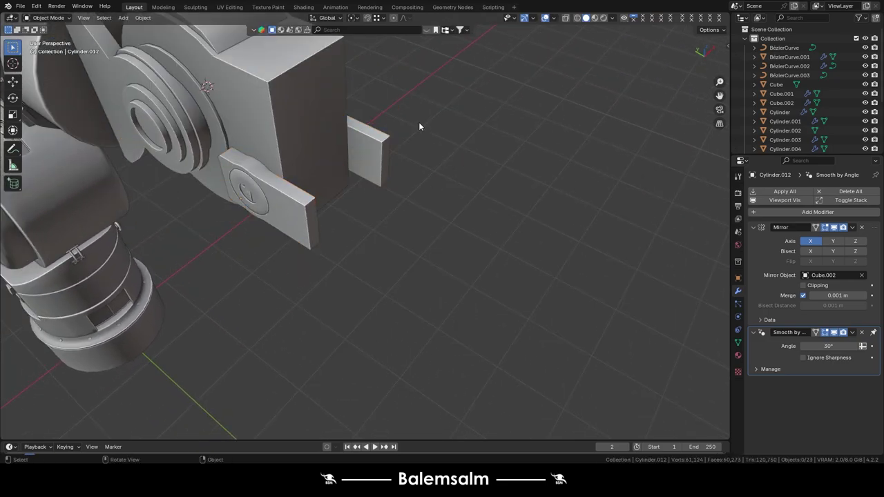
middle_click_drag(419, 122, 384, 145)
- Add a new cube and move its side face to thin it into a plate
key("shift+a")
left_click(346, 179)
key("Tab")
mouse_move(346, 179)
middle_mouse_down()
mouse_move(531, 177)
mouse_move(442, 173)
mouse_move(343, 150)
middle_mouse_up()
left_click(532, 177)
key("g")
key("x")
middle_click_drag(347, 190, 280, 191, "alt")
key("y")
left_click(280, 191)
- Set the plate's height and widen it along X with a 1.465 scale
key("g")
key("z")
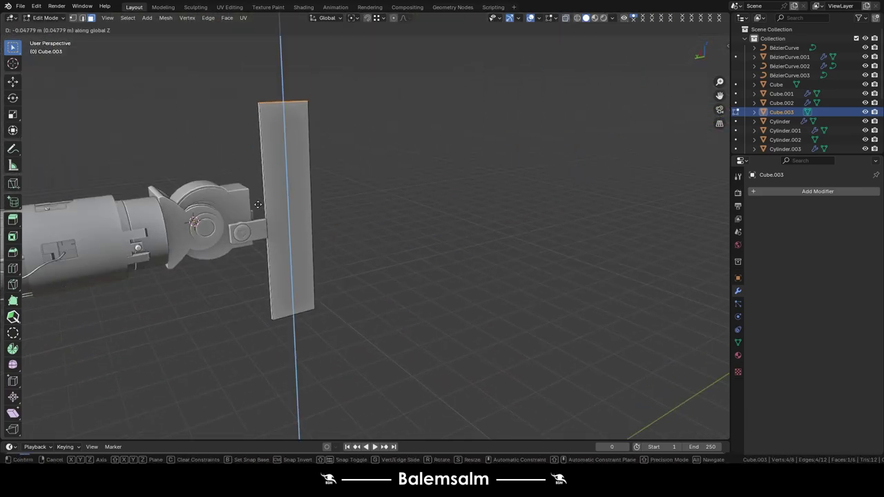
scroll(280, 207, "up", 3)
left_click(288, 261)
key("Tab")
left_click(287, 262)
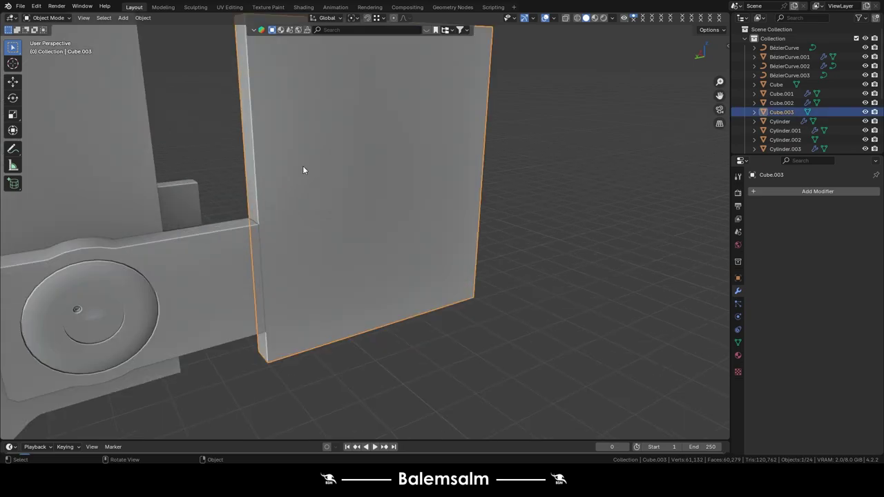
key("Tab")
left_click(304, 170)
middle_click_drag(304, 170, 315, 262)
key("g")
key("x")
left_click(335, 257)
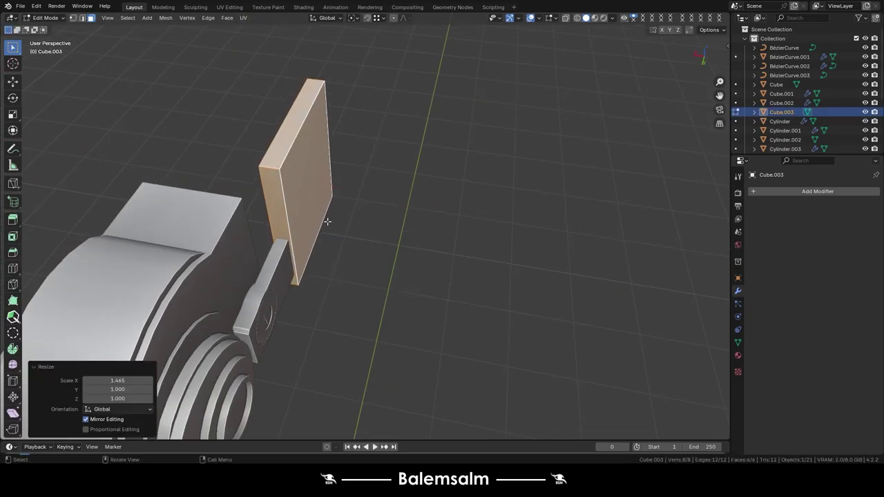
- From the left side view, cut 7 edge loops across the plate
key("ctrl+KP_3")
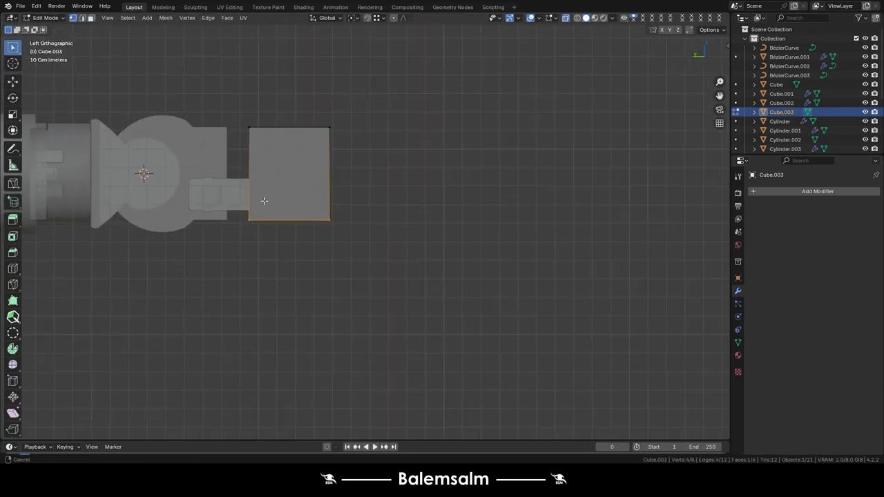
left_click(257, 237)
middle_click_drag(256, 236, 247, 223)
mouse_move(343, 239)
middle_mouse_down()
mouse_move(313, 197)
mouse_move(339, 213)
mouse_move(227, 139)
middle_mouse_up()
left_click(335, 188)
key("2")
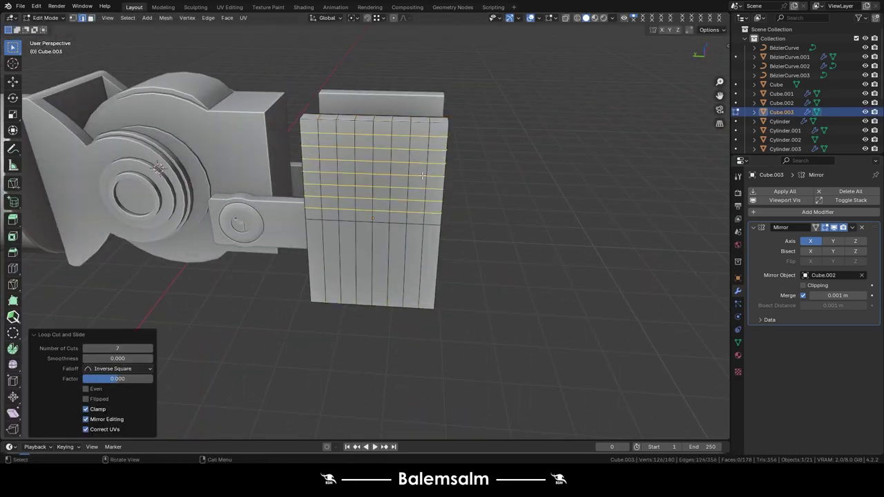
- Round the four corner faces into circles with LoopTools Circle
key("3")
middle_click_drag(423, 175, 328, 243)
scroll(276, 90, "up", 3)
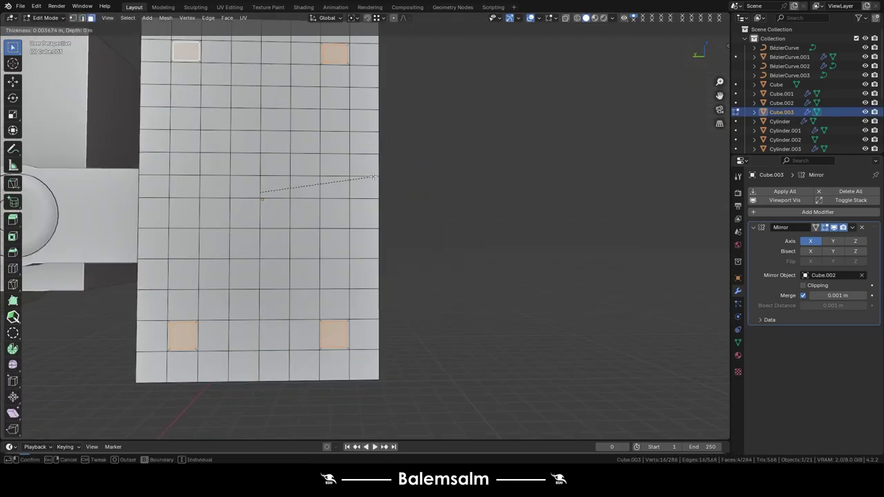
right_click(359, 164)
left_click(407, 171)
left_click(354, 18)
left_click(411, 62)
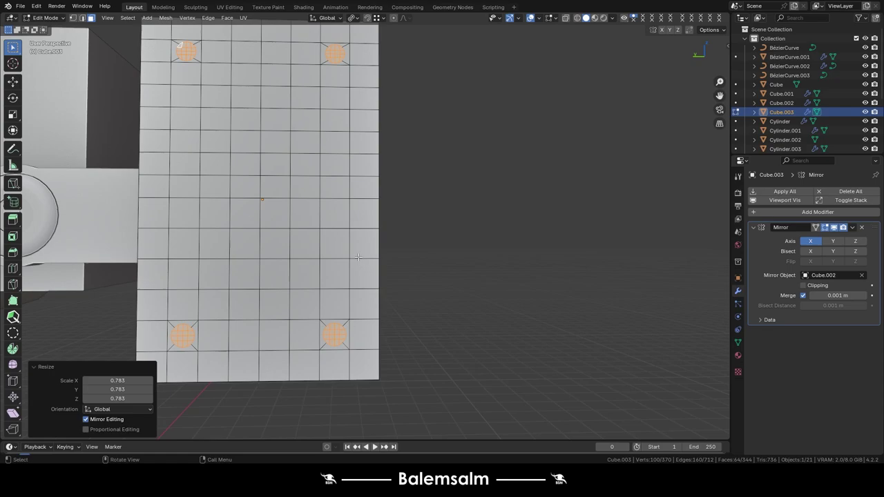
- Extrude the corner circles into the plate and inset them
mouse_move(358, 257)
middle_mouse_down()
mouse_move(408, 235)
mouse_move(327, 203)
middle_mouse_up()
scroll(407, 234, "up", 2)
key("e")
left_click(386, 238)
key("i")
left_click(374, 235)
- Inset the circle faces once more to finish the screw-head recesses
scroll(227, 172, "up", 2)
scroll(135, 227, "up", 2)
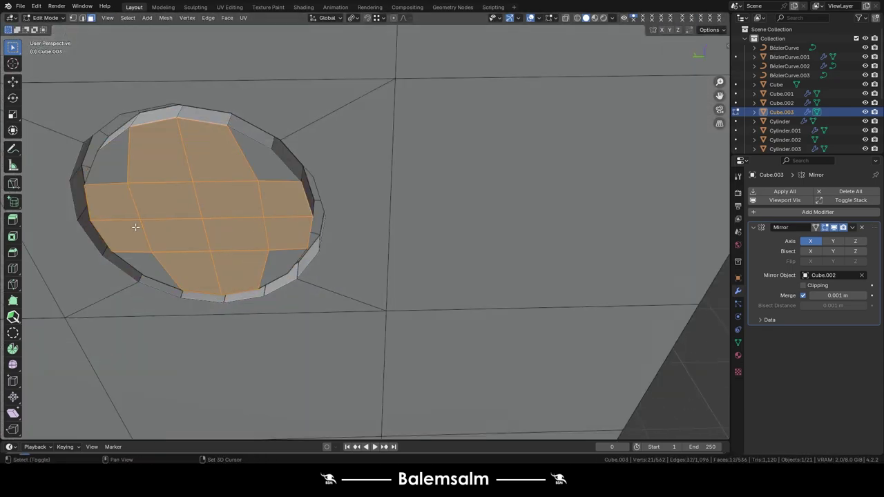
scroll(135, 227, "down", 5)
scroll(207, 207, "up", 2)
middle_click_drag(207, 207, 227, 246)
scroll(227, 246, "down", 3)
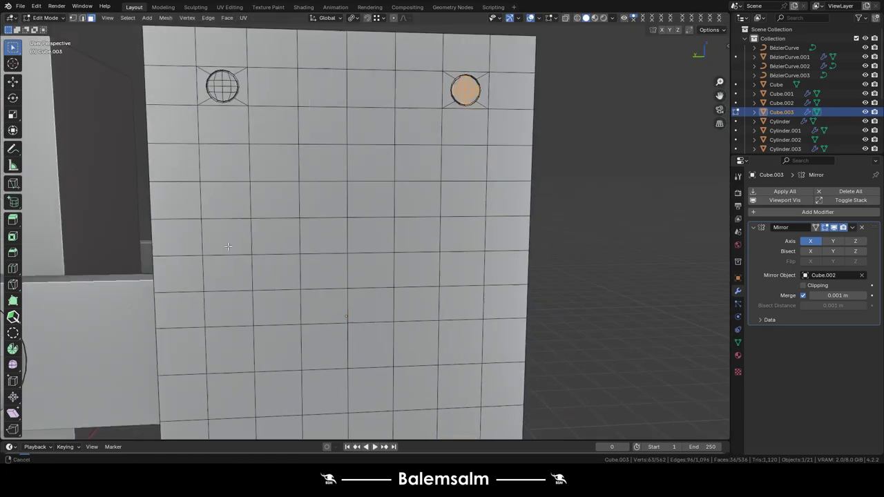
scroll(228, 246, "up", 4)
left_click(297, 242, "alt")
left_click(256, 198, "alt+shift")
scroll(297, 207, "down", 4)
key("i")
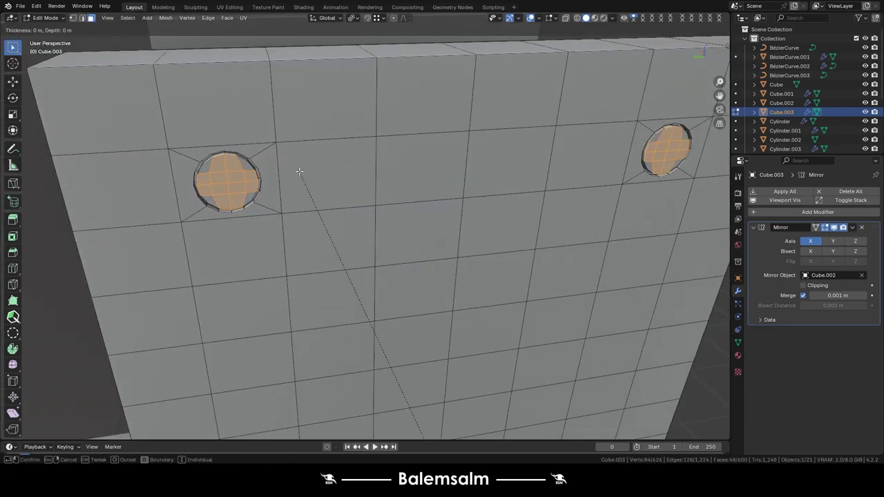
left_click(299, 171)
- Chamfer the plate's corners and return to object mode
mouse_move(306, 191)
middle_mouse_down()
mouse_move(490, 177)
mouse_move(414, 228)
mouse_move(194, 252)
middle_mouse_up()
scroll(357, 192, "down", 4)
scroll(414, 227, "down", 3)
scroll(194, 253, "up", 5)
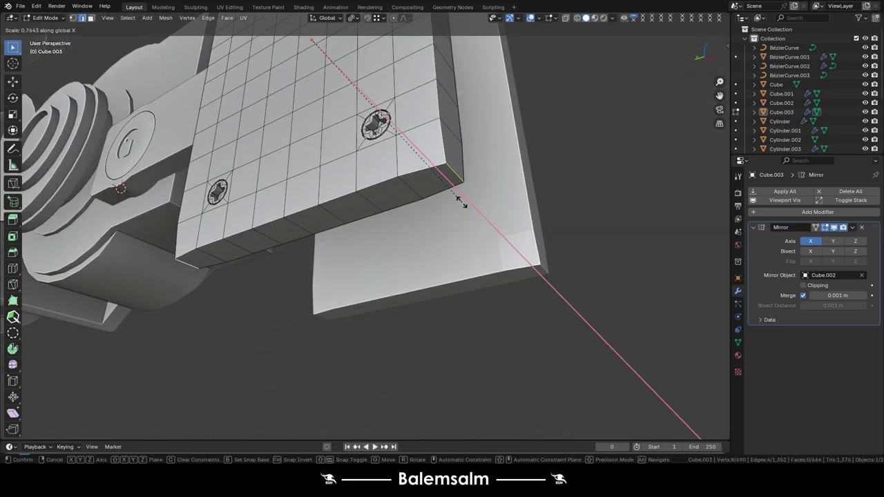
left_click(518, 189)
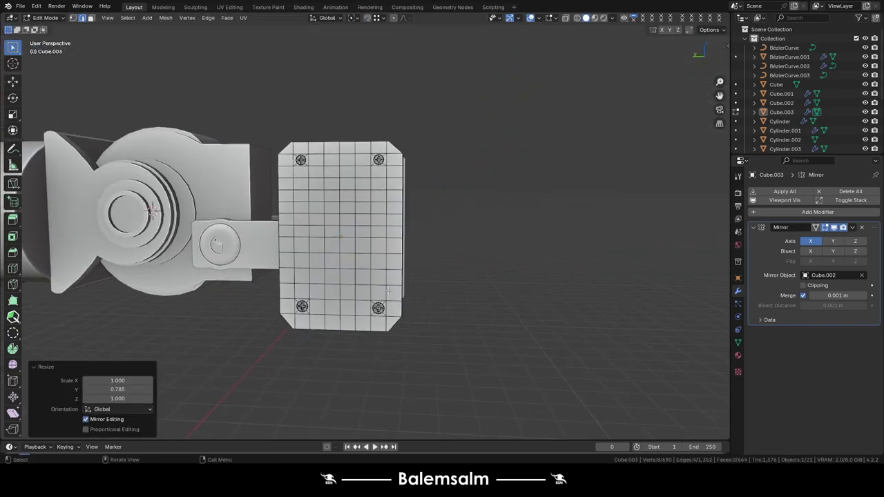
key("Tab")
key("Tab")
- Inspect an edge run on the bracket from below, then view the gripper from the front
scroll(316, 276, "up", 5)
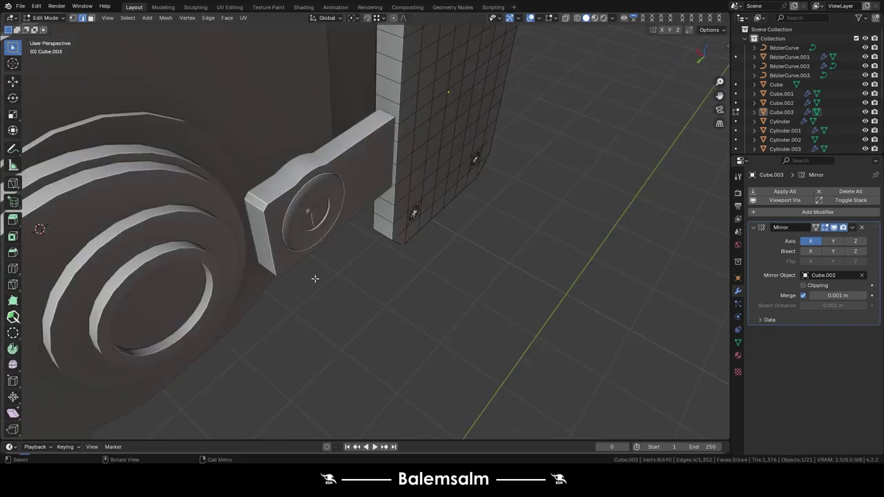
left_click(290, 241, "ctrl")
mouse_move(290, 242)
middle_mouse_down()
mouse_move(211, 195)
mouse_move(159, 137)
middle_mouse_up()
scroll(211, 195, "down", 4)
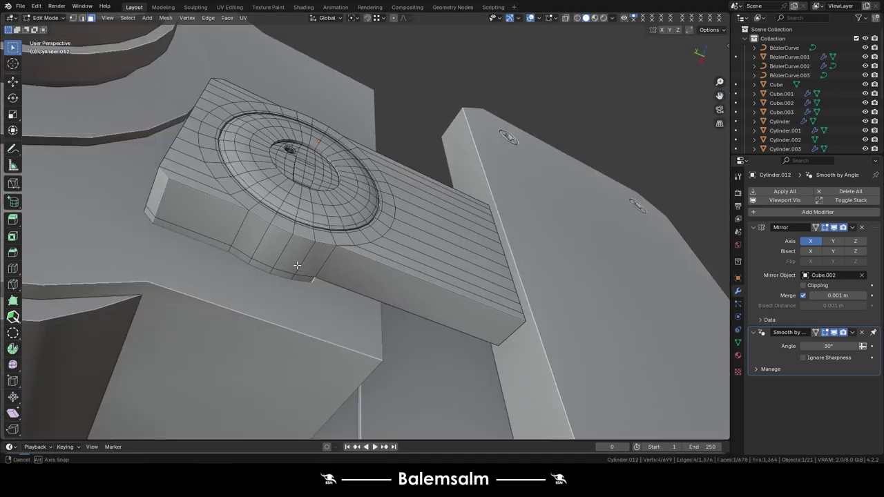
key("Tab")
middle_click_drag(166, 73, 148, 174)
scroll(148, 174, "down", 4)
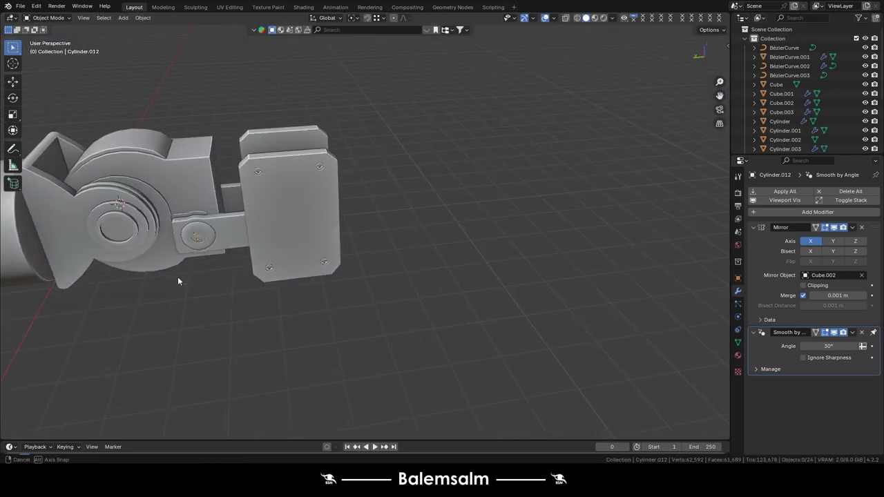
middle_click_drag(178, 276, 268, 223)
- Extrude a rectangular block of faces into the gripper plate to form a recessed panel
left_click(268, 223)
key("Tab")
scroll(284, 180, "up", 3)
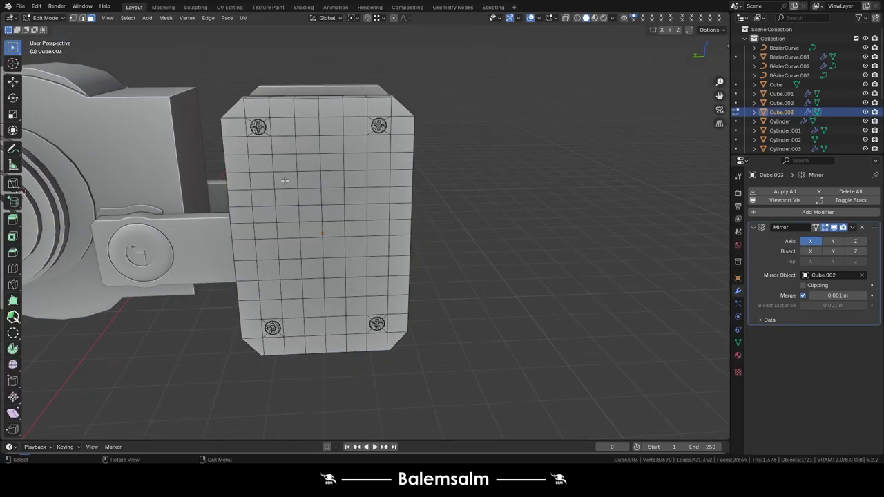
left_click(310, 290, "ctrl+shift")
key("e")
left_click(310, 290)
scroll(310, 290, "up", 3)
middle_click_drag(311, 290, 354, 237)
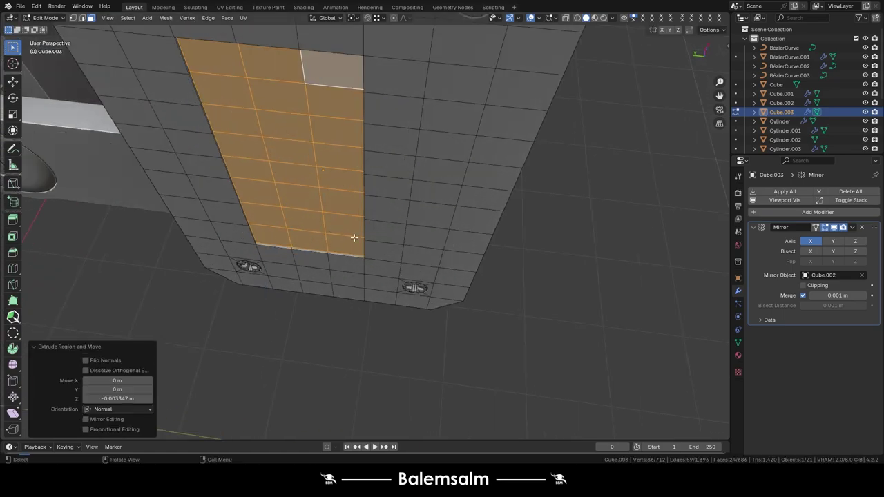
left_click(273, 258)
key("Tab")
scroll(338, 154, "down", 5)
mouse_move(338, 154)
middle_mouse_down()
mouse_move(249, 229)
mouse_move(339, 231)
mouse_move(324, 207)
middle_mouse_up()
- Thicken the plate's rim edge loop with Shrink/Fatten
key("Tab")
scroll(325, 207, "up", 5)
left_click(348, 290, "alt")
key("alt+s")
left_click(332, 290)
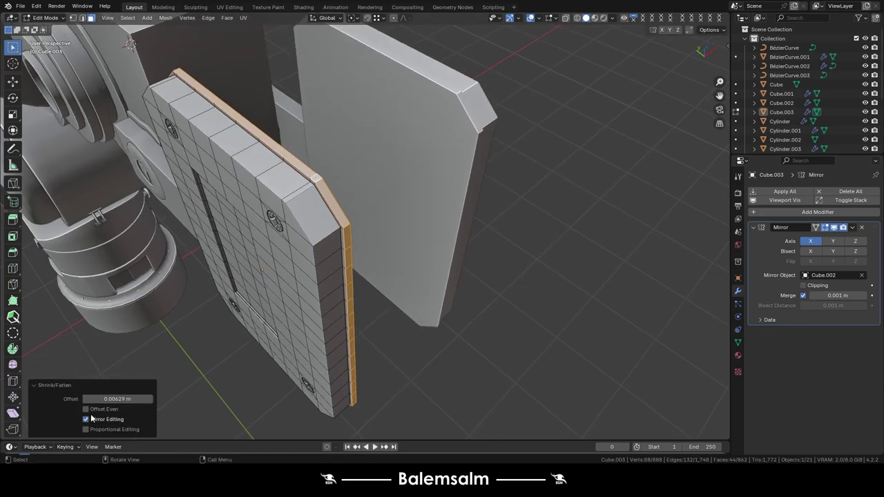
mouse_move(91, 418)
middle_mouse_down()
mouse_move(283, 194)
mouse_move(218, 193)
middle_mouse_up()
scroll(282, 193, "up", 5)
key("Tab")
- Orbit and zoom around the gripper to check the finished plate
scroll(282, 193, "down", 5)
scroll(218, 193, "down", 5)
middle_click_drag(358, 167, 323, 166)
scroll(337, 173, "up", 5)
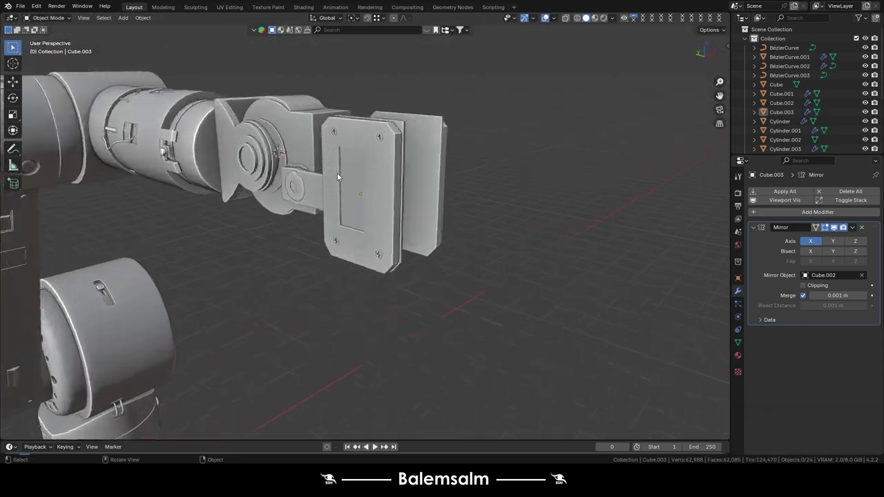
scroll(337, 172, "down", 5)
scroll(385, 185, "up", 4)
middle_click_drag(385, 184, 307, 165)
scroll(316, 168, "up", 1)
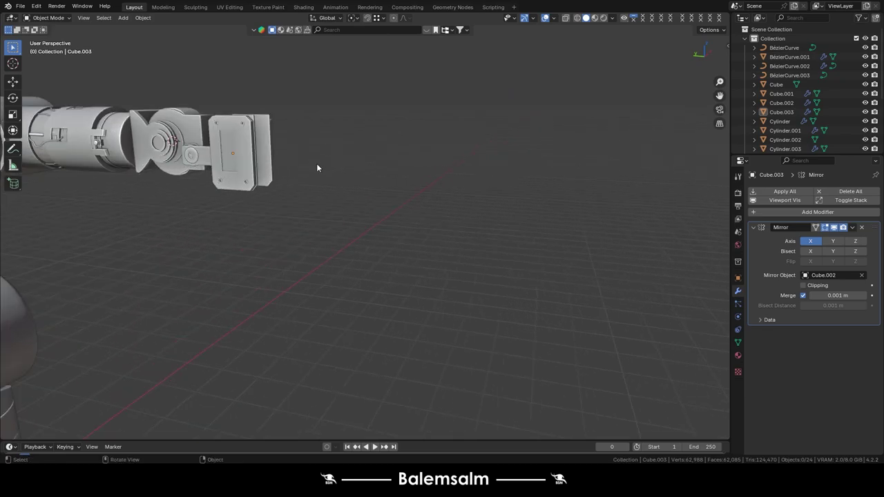
key("shift+a")
- Add a new cylinder and move it into place on the gripper
left_click(355, 198)
middle_click_drag(316, 219, 316, 219)
key("grave")
left_click(276, 220)
key("Tab")
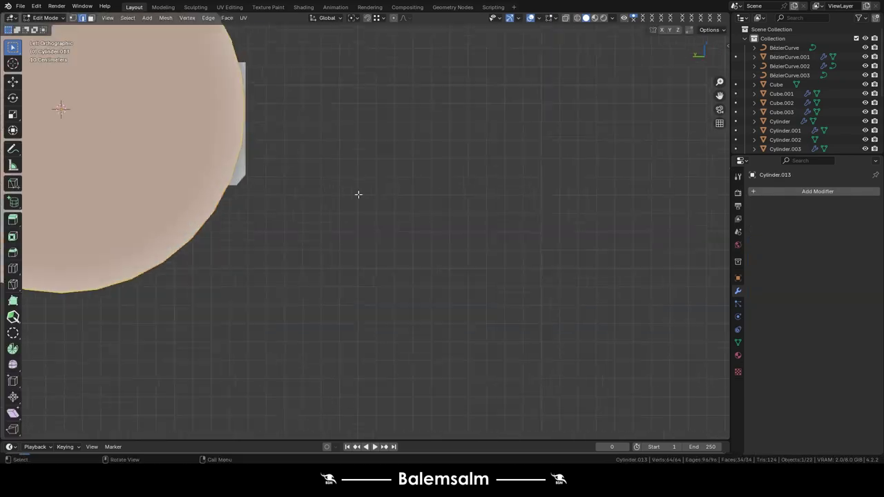
key("Tab")
scroll(88, 121, "down", 4)
left_click(397, 275)
scroll(345, 211, "up", 2)
key("g")
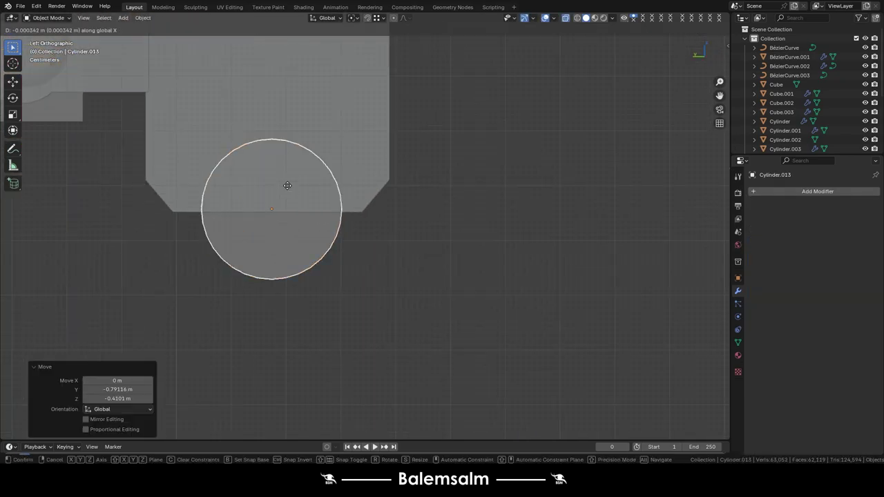
left_click(281, 186)
key("KP_1")
scroll(405, 197, "up", 3)
- Extrude the cylinder's faces in place and Grid Fill the ring's hole
key("Tab")
mouse_move(405, 197)
middle_mouse_down()
mouse_move(409, 210)
mouse_move(335, 242)
mouse_move(219, 190)
middle_mouse_up()
key("e")
right_click(409, 210)
scroll(314, 225, "up", 4)
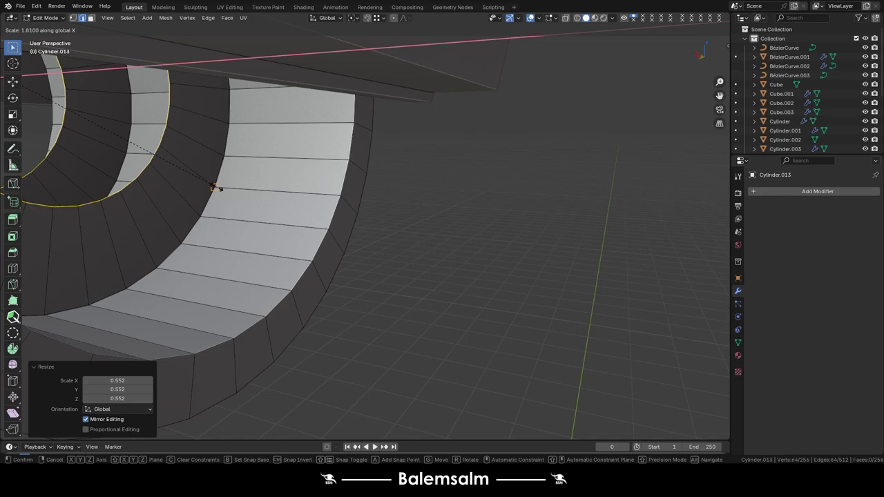
key("ctrl+f")
left_click(178, 205)
scroll(149, 419, "up", 5)
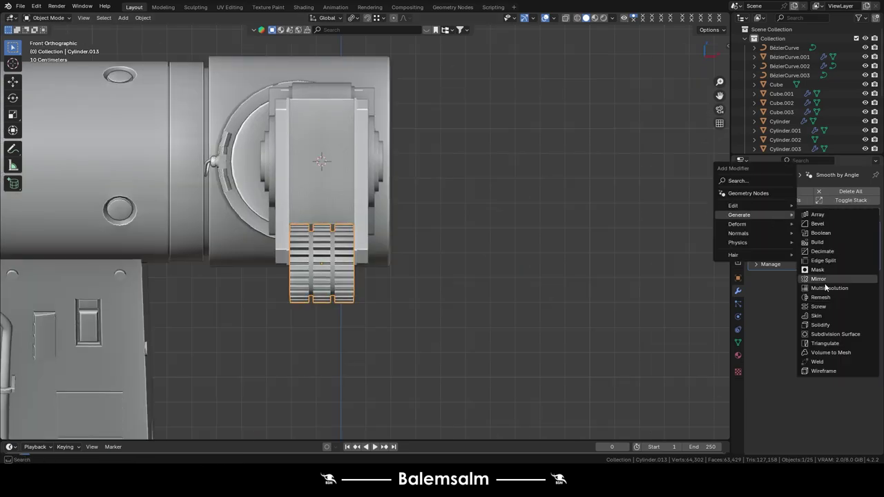
- Add a Mirror modifier on Z using Cube.003 as the mirror object
left_click(825, 280)
left_click(861, 275)
mouse_move(415, 207)
middle_mouse_down()
mouse_move(312, 163)
mouse_move(350, 173)
mouse_move(376, 166)
middle_mouse_up()
scroll(406, 199, "up", 5)
- Add a new cube, shrink it to about a fifth and flatten it along Z
key("KP_7")
key("shift+a")
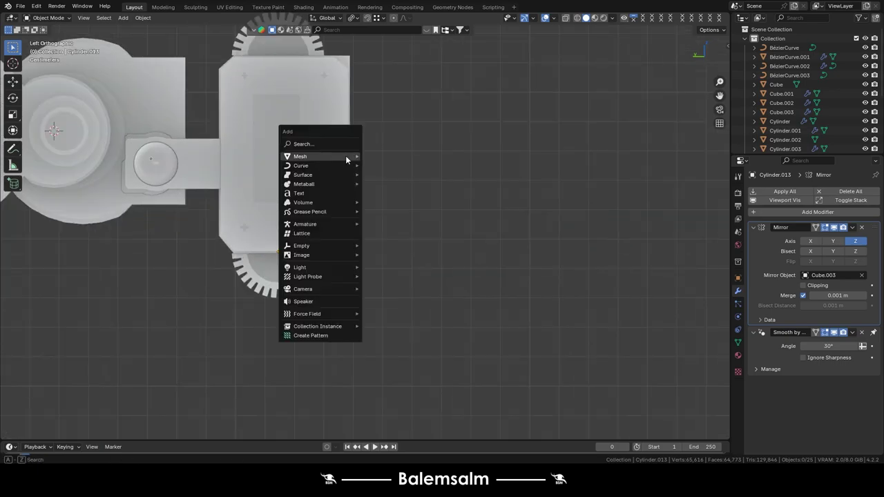
left_click(366, 166)
key("Tab")
key("s")
left_click(466, 199)
scroll(340, 141, "up", 5)
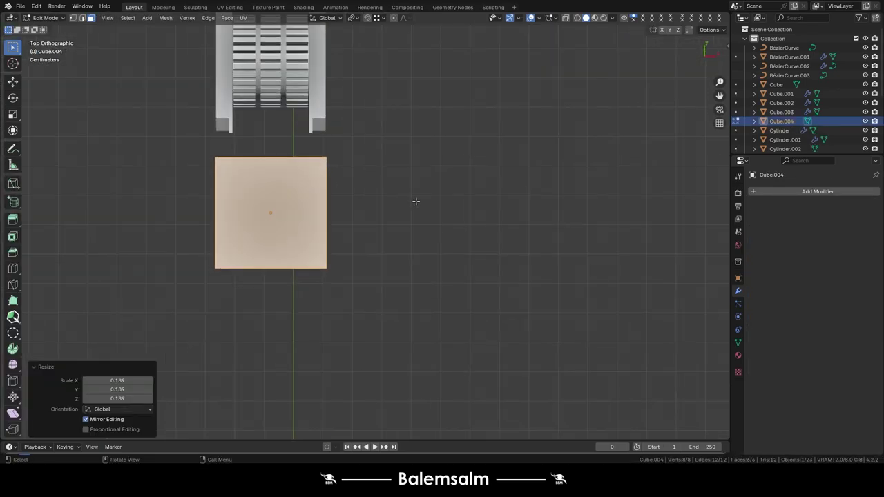
left_click(300, 148)
middle_click_drag(300, 148, 286, 322)
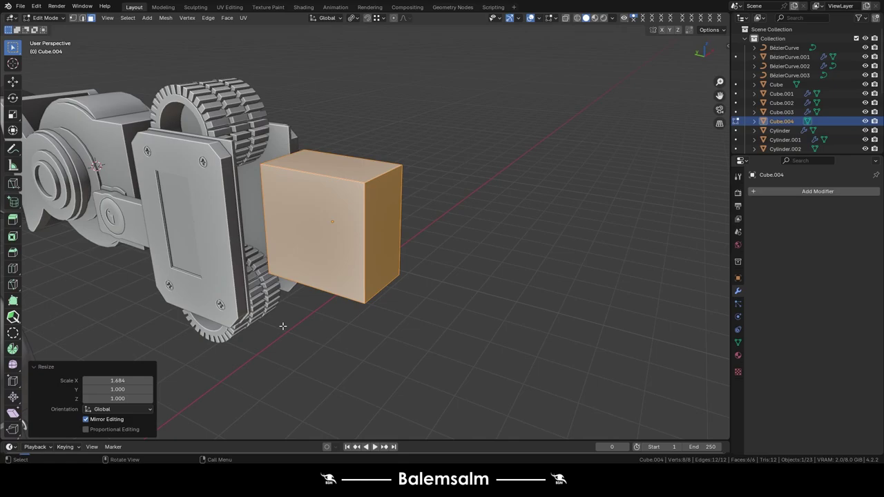
key("s")
key("z")
left_click(285, 322)
- Move the flat cube Cube.004 along Y into the gripper
key("Tab")
key("ctrl+KP_3")
key("g")
key("y")
left_click(207, 200)
middle_click_drag(207, 200, 362, 238)
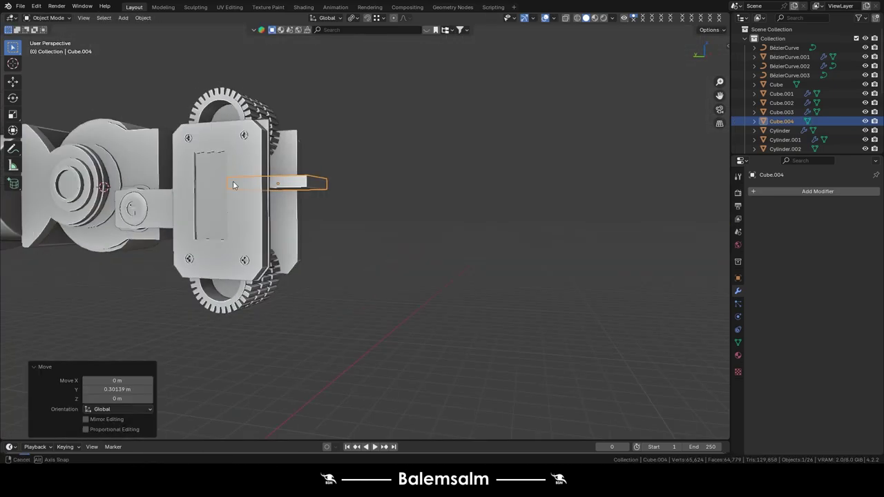
key("alt+a")
scroll(362, 239, "up", 3)
left_click(323, 241)
key("g")
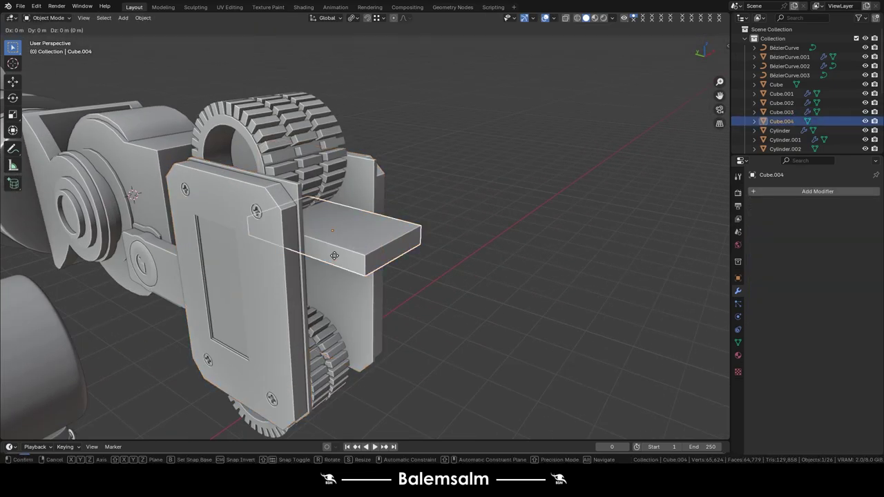
mouse_move(416, 159)
middle_mouse_down()
mouse_move(359, 207)
mouse_move(167, 195)
mouse_move(264, 193)
mouse_move(315, 171)
middle_mouse_up()
- Lengthen the Cube.004 bar by moving its end face along Y
key("Tab")
key("KP_Decimal")
left_click(315, 172)
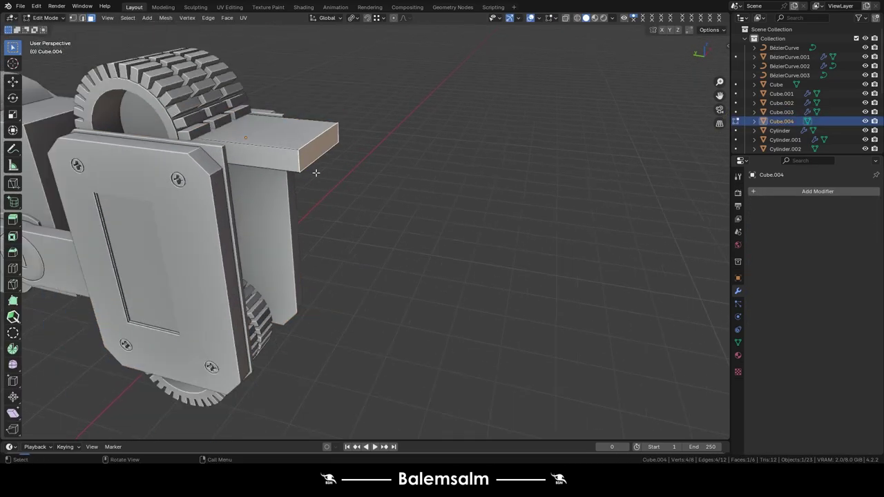
key("g")
key("y")
left_click(391, 187)
middle_click_drag(391, 187, 356, 195)
- Add two centred loop cuts and extrude the two end faces out as prongs
key("ctrl+r")
scroll(356, 195, "up", 1)
left_click(356, 195)
right_click(356, 195)
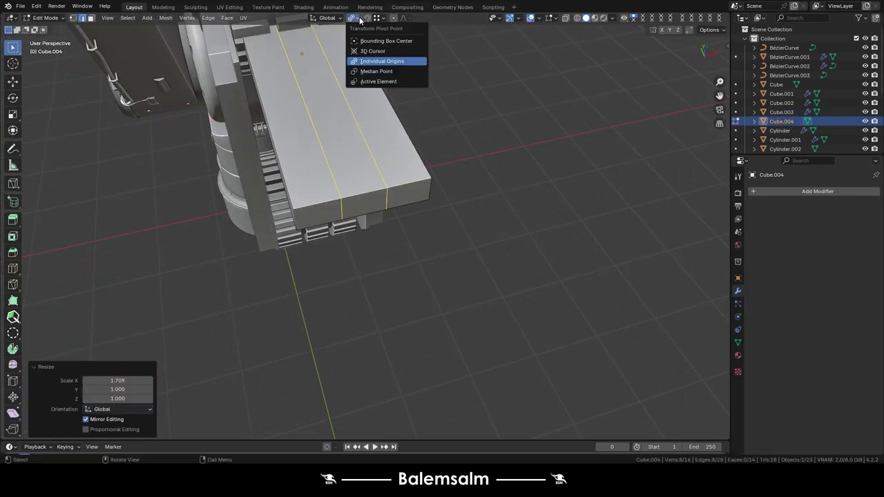
left_click(476, 120)
mouse_move(476, 120)
middle_mouse_down()
mouse_move(307, 198)
mouse_move(365, 350)
middle_mouse_up()
key("3")
left_click(400, 188)
left_click(307, 198, "shift")
key("e")
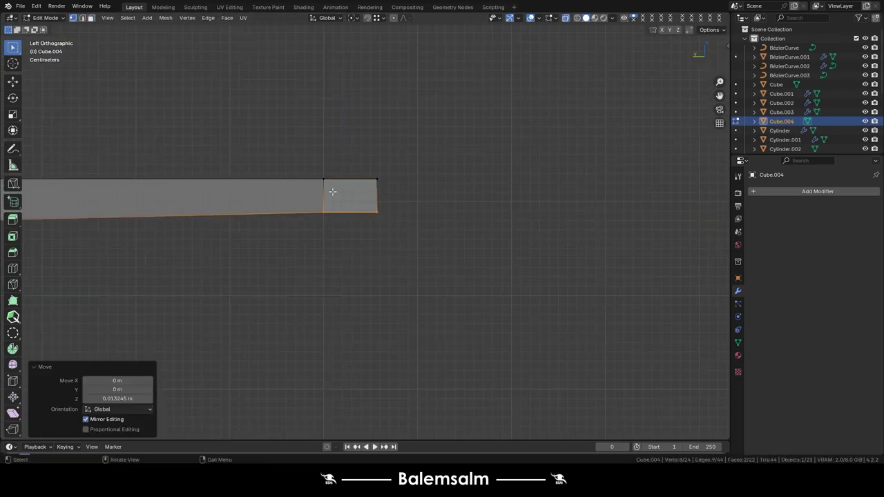
middle_click_drag(355, 196, 414, 207)
- Inset the prong's end face, round it with LoopTools Circle, shrink and recess it
key("i")
left_click(394, 217)
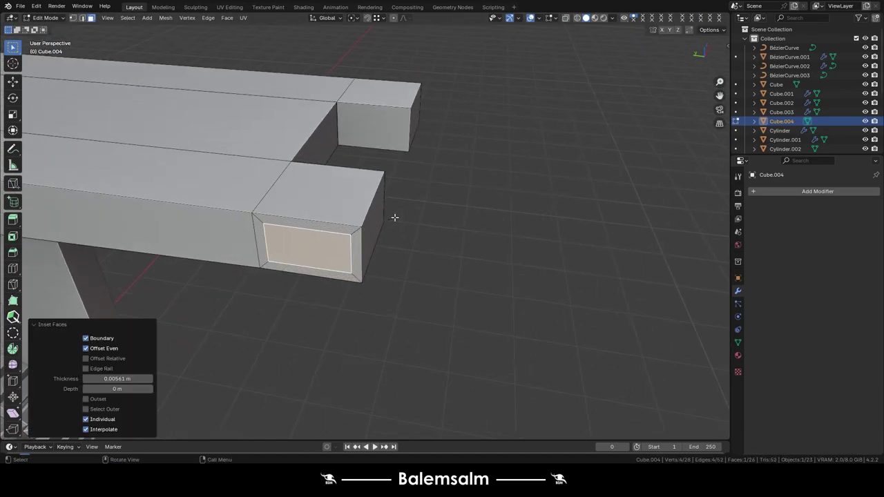
right_click(297, 192)
left_click(335, 198)
key("s")
left_click(325, 235)
middle_click_drag(324, 235, 345, 239)
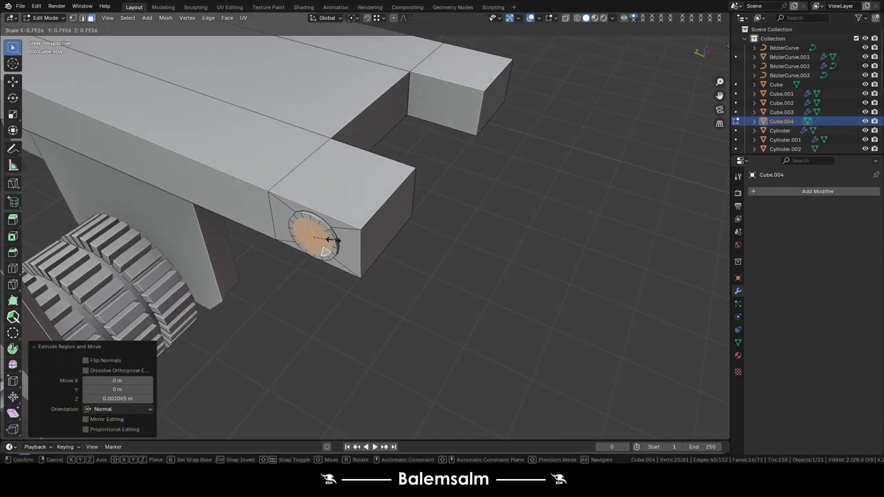
left_click(334, 239)
key("g")
key("y")
left_click(337, 233)
- Connect two opposite vertices across the circle to form the cross-head screw
key("shift+KP_7")
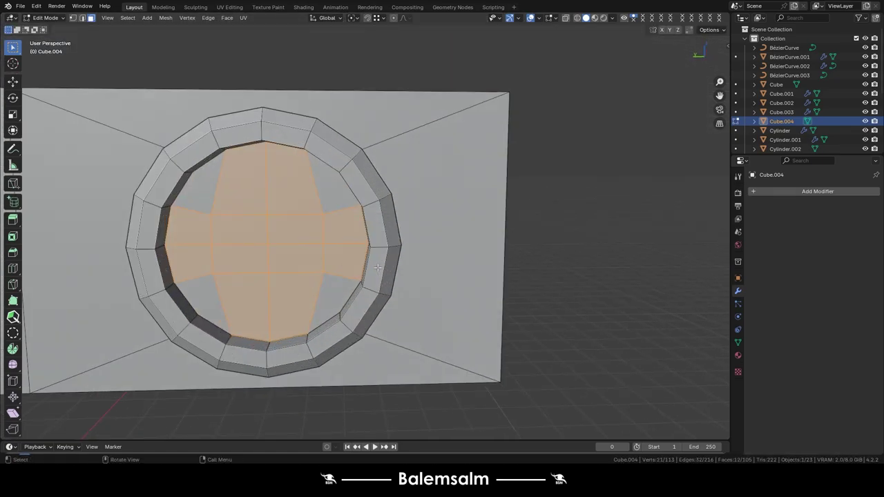
scroll(400, 267, "up", 4)
key("1")
left_click(299, 238)
left_click(145, 240, "shift")
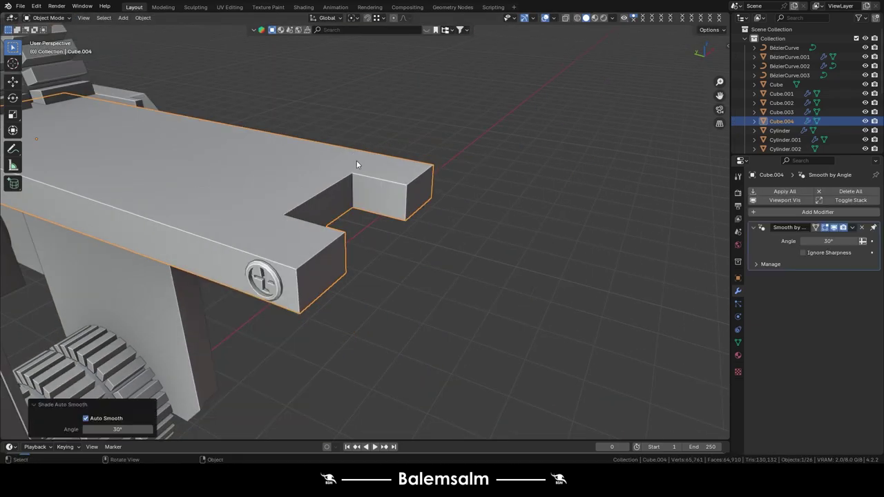
scroll(272, 180, "down", 4)
- Give the finger a Mirror on X with clipping, then a Z Mirror across Cube.003
left_click(817, 212)
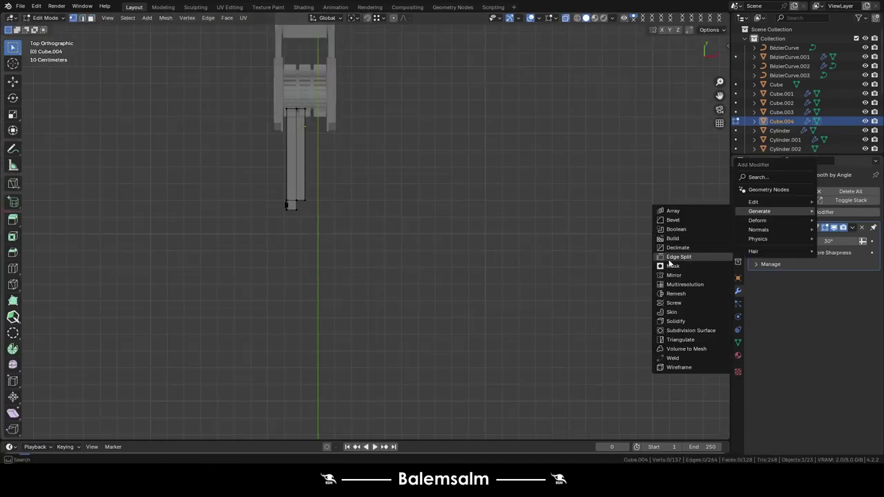
left_click(680, 280)
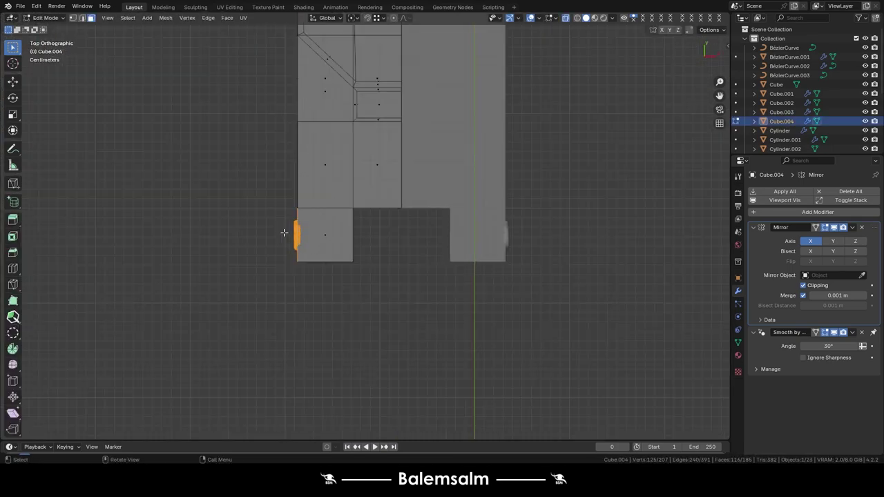
left_click(284, 253)
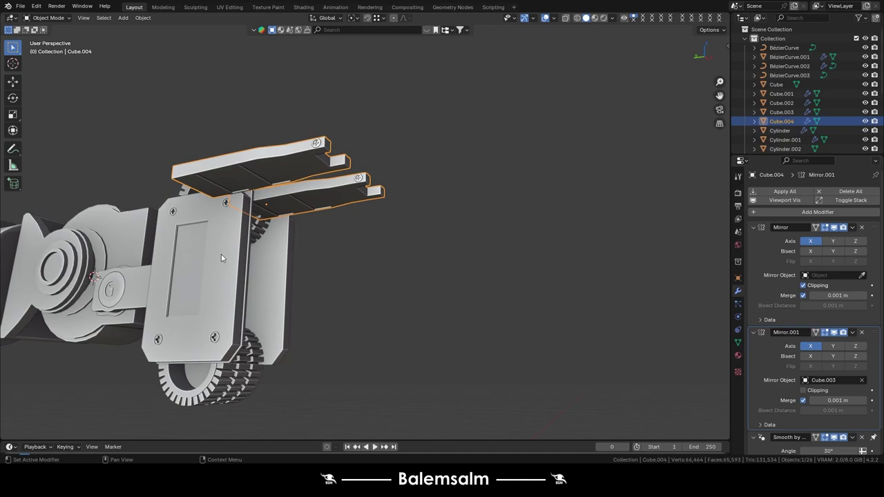
left_click(855, 345)
mouse_move(354, 229)
middle_mouse_down()
mouse_move(587, 235)
mouse_move(462, 220)
mouse_move(375, 145)
middle_mouse_up()
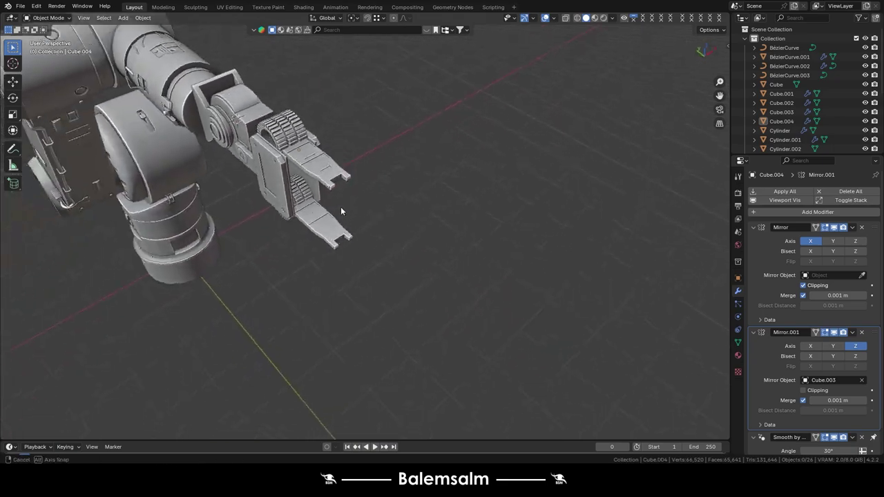
- Add a new cube and scale it along X in top view
key("shift+a")
left_click(383, 147)
key("KP_7")
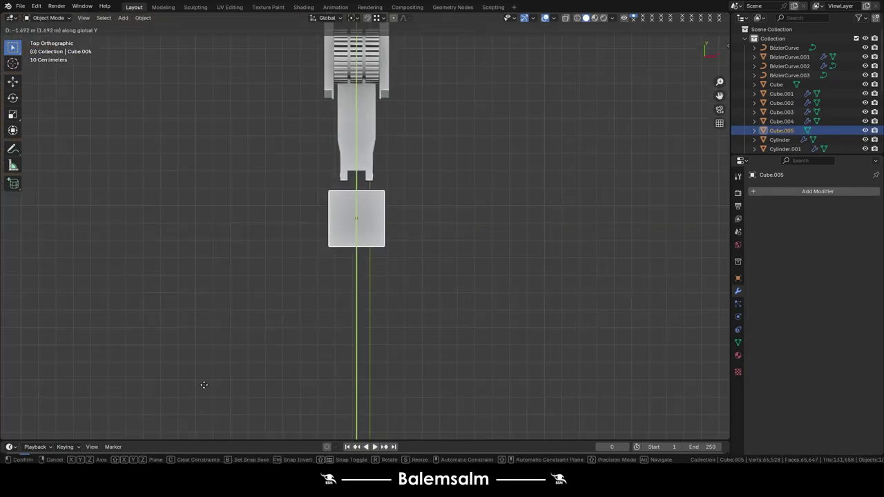
key("Tab")
key("s")
key("x")
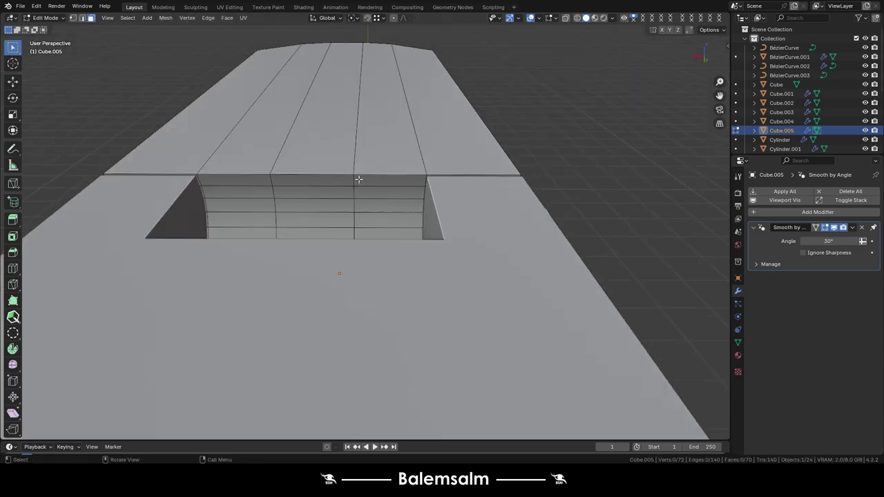
- Shape the notch walls and pivot circle, then reselect the extension Cube.005
left_click(358, 179)
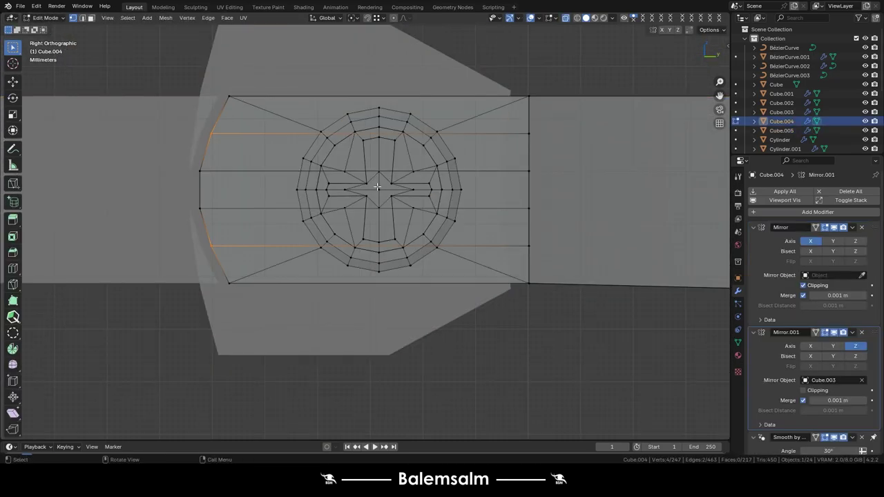
left_click(377, 187)
scroll(414, 189, "down", 3)
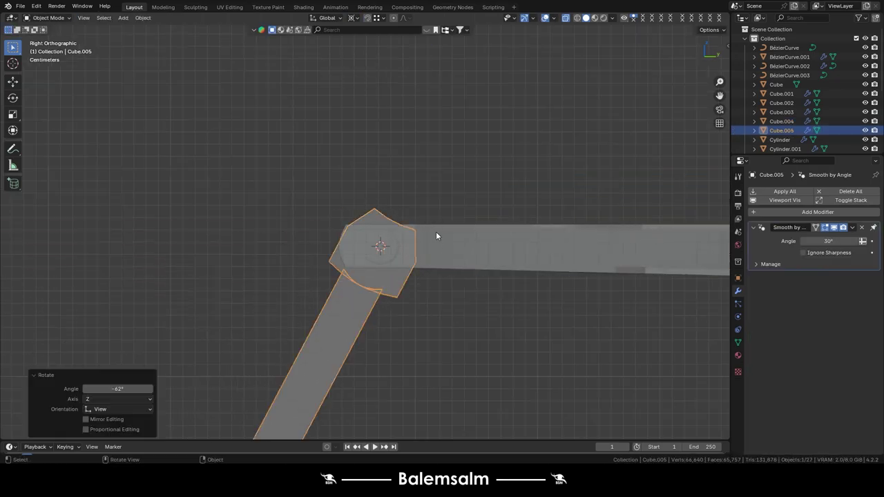
left_click(334, 148)
mouse_move(333, 147)
middle_mouse_down()
mouse_move(420, 191)
mouse_move(355, 154)
middle_mouse_up()
left_click(354, 153)
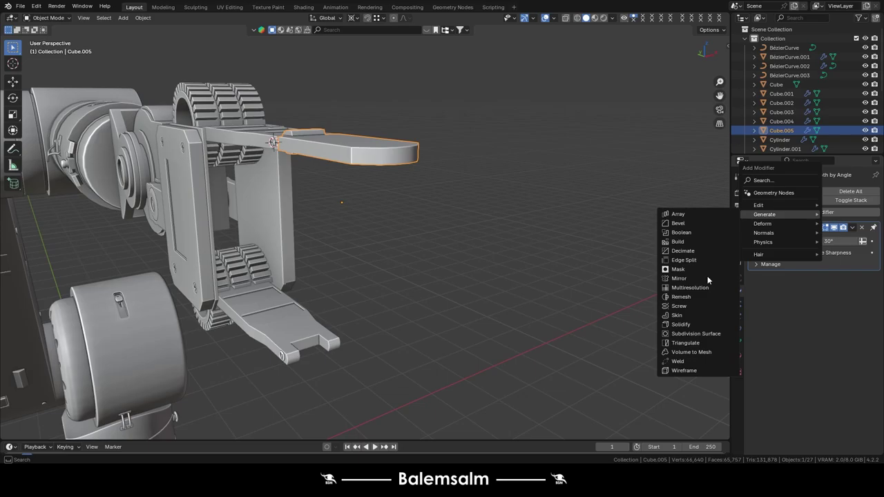
- Give Cube.005 a Mirror modifier on Z across Cube.003 and return to Object Mode
left_click(707, 279)
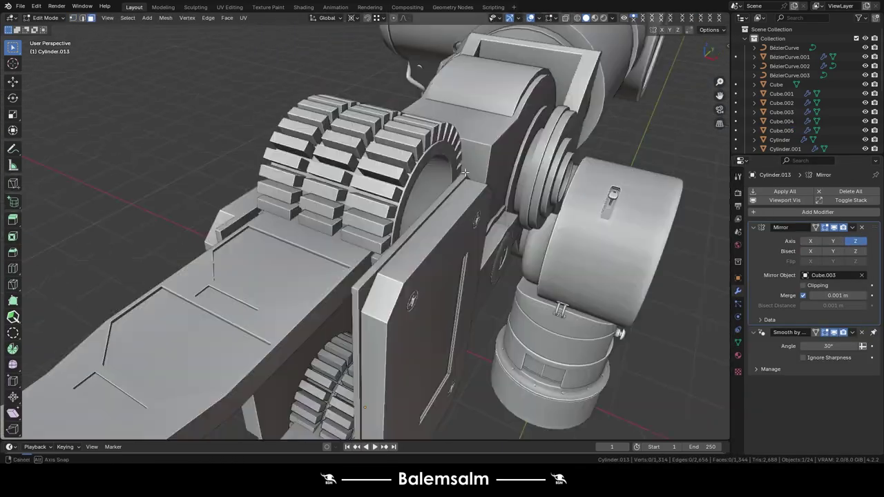
key("Tab")
mouse_move(465, 173)
middle_mouse_down()
mouse_move(458, 132)
mouse_move(311, 260)
middle_mouse_up()
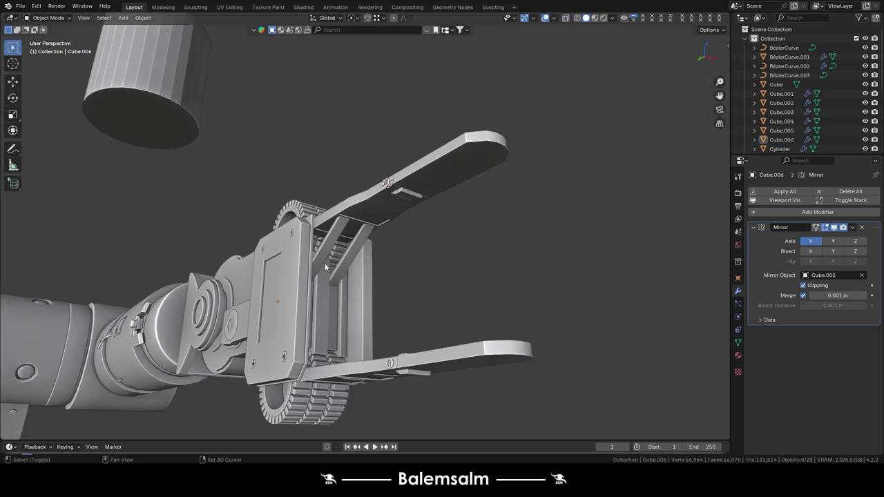
- Add a second Mirror modifier to Cube.006 and orbit around the gripper to inspect it
left_click(798, 212)
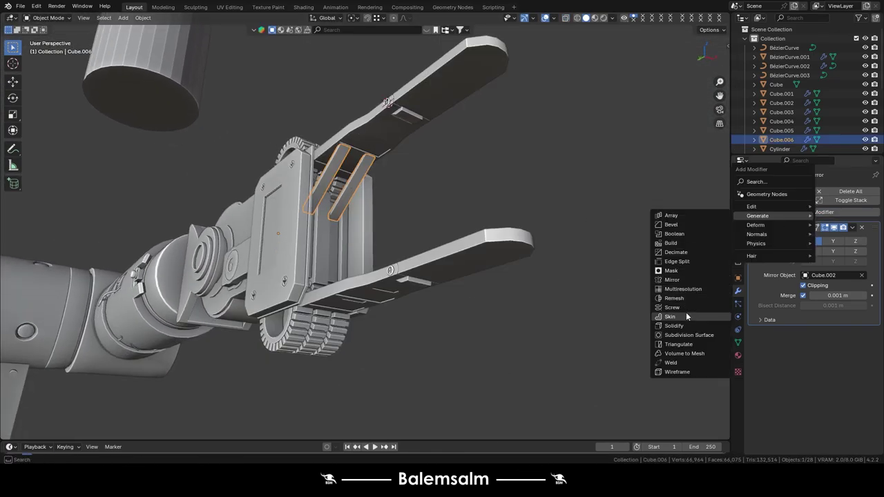
left_click(673, 280)
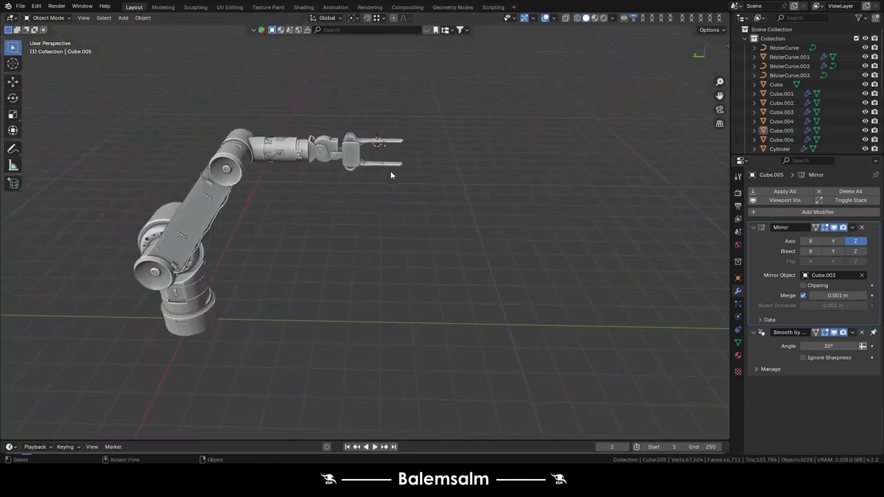
middle_click_drag(374, 122, 375, 151)
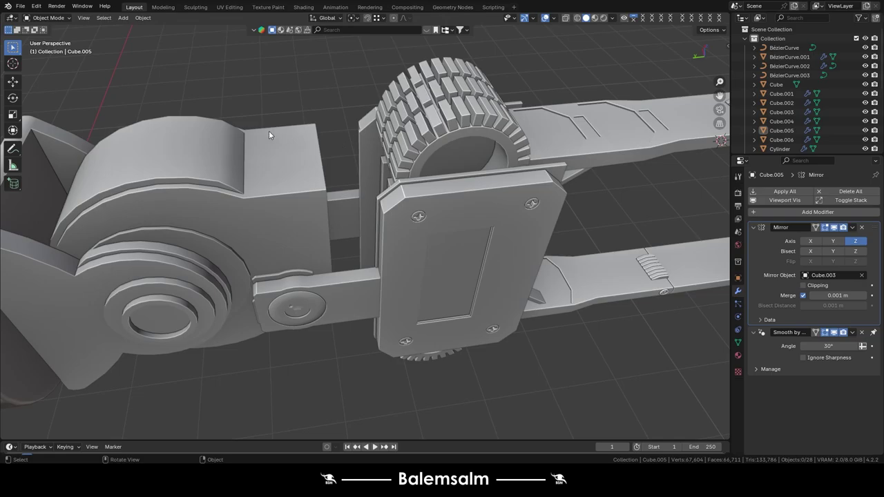
- Edit side plate Cube.003 and select a face with see-through display enabled
middle_click_drag(337, 145, 281, 149)
left_click(352, 235)
key("Tab")
mouse_move(352, 235)
middle_mouse_down()
mouse_move(435, 209)
mouse_move(336, 157)
middle_mouse_up()
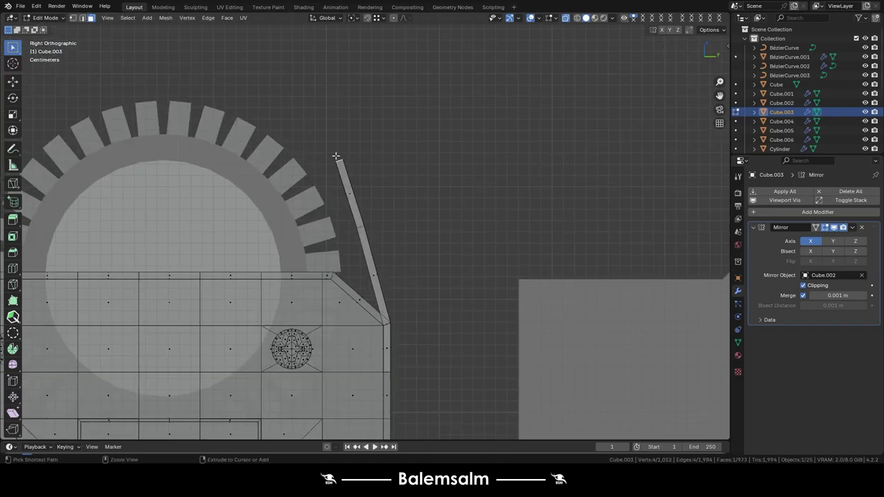
mouse_move(200, 70)
middle_mouse_down()
mouse_move(400, 153)
mouse_move(374, 266)
middle_mouse_up()
left_click(387, 207)
key("alt+z")
key("alt+z")
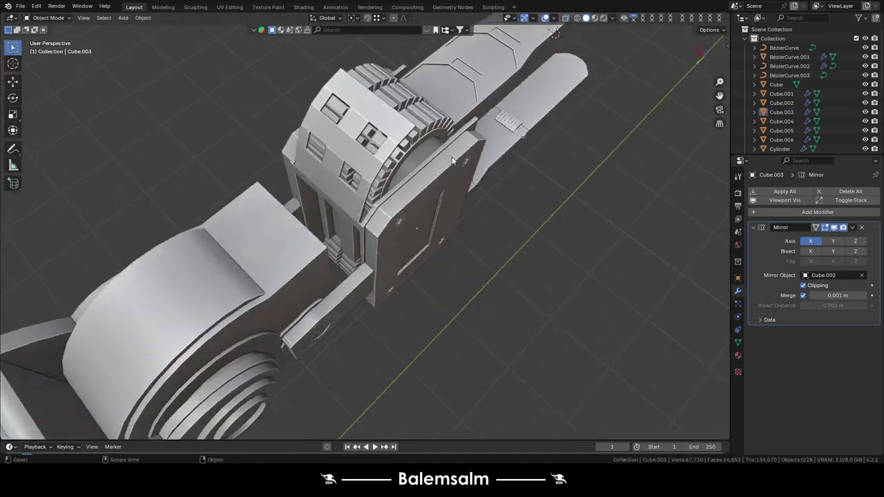
- From the right view, select plate faces and add a second Mirror across Z
key("Tab")
key("grave")
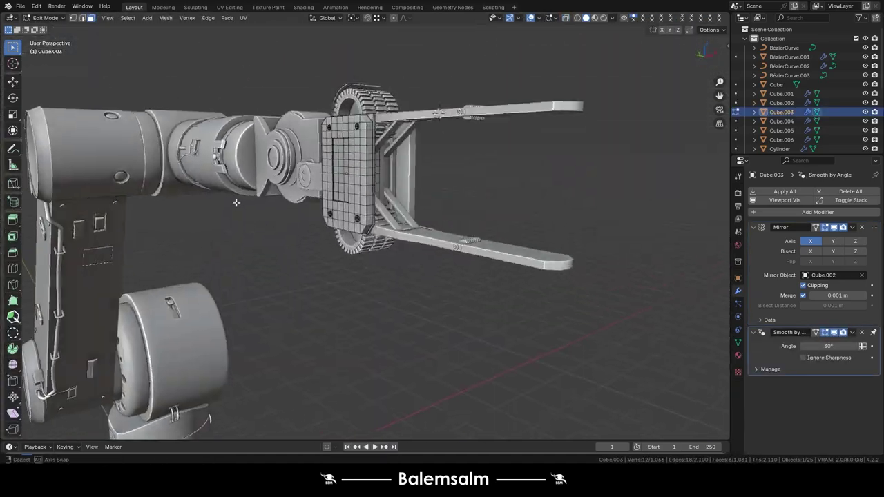
key("grave")
left_click(515, 132)
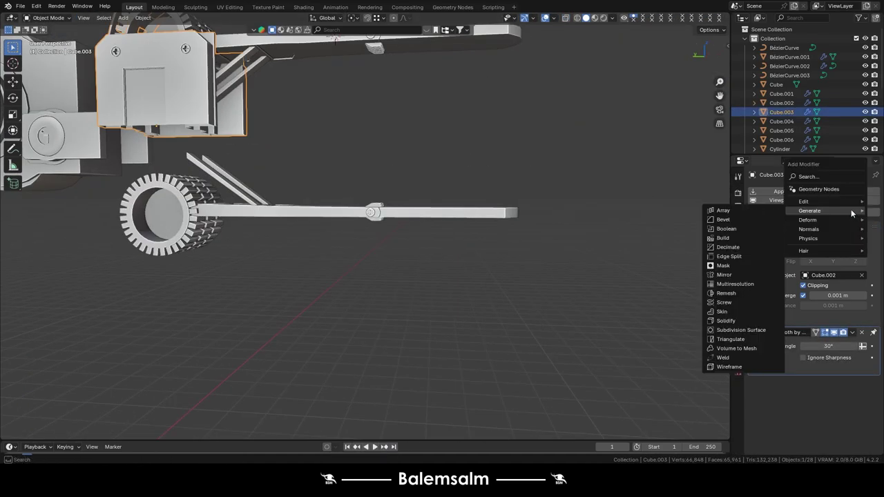
left_click(724, 274)
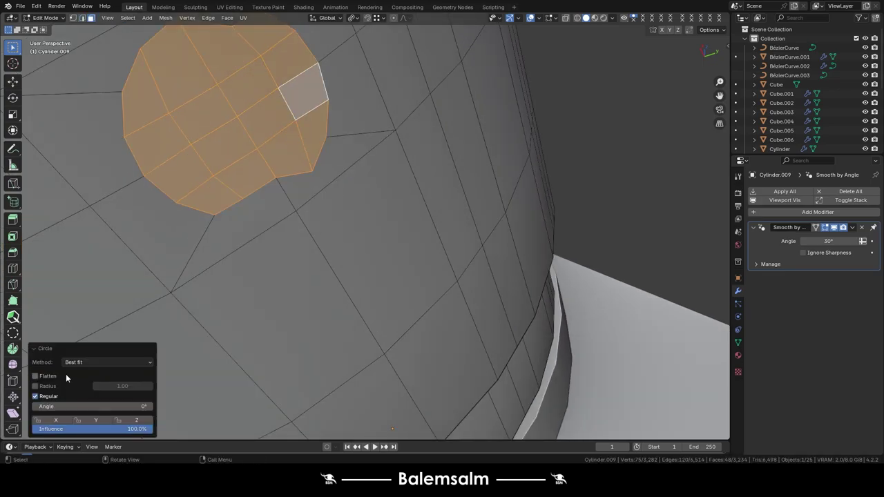
- Extrude and scale Cylinder.009's faces, rounding both face patches with LoopTools Circle
key("e")
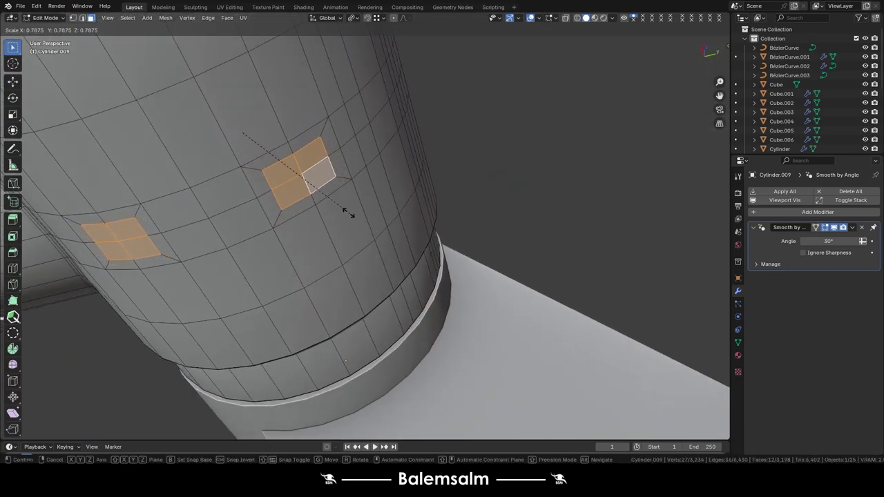
left_click(348, 214)
right_click(305, 166)
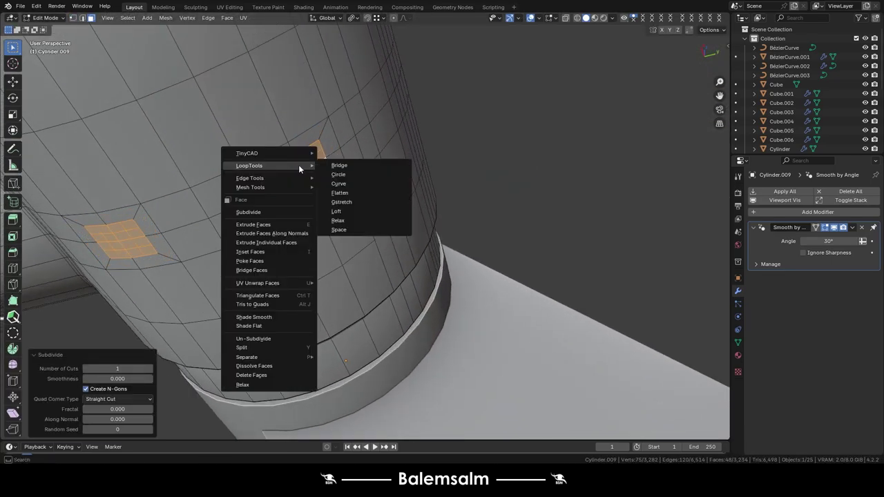
left_click(338, 173)
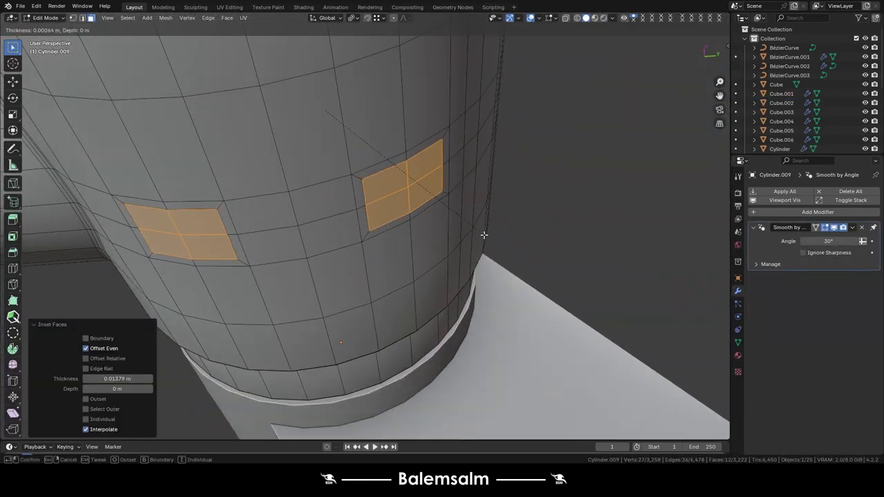
right_click(452, 179)
left_click(487, 188)
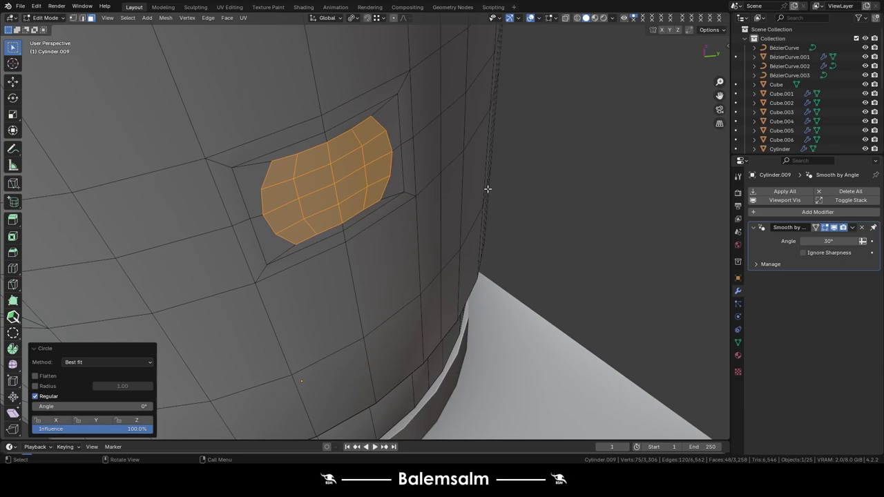
left_click(363, 169)
middle_click_drag(364, 168, 400, 228)
scroll(405, 232, "up", 4)
- Make the edge loop around the rounded region perfectly round with To Sphere
left_click(390, 205, "alt")
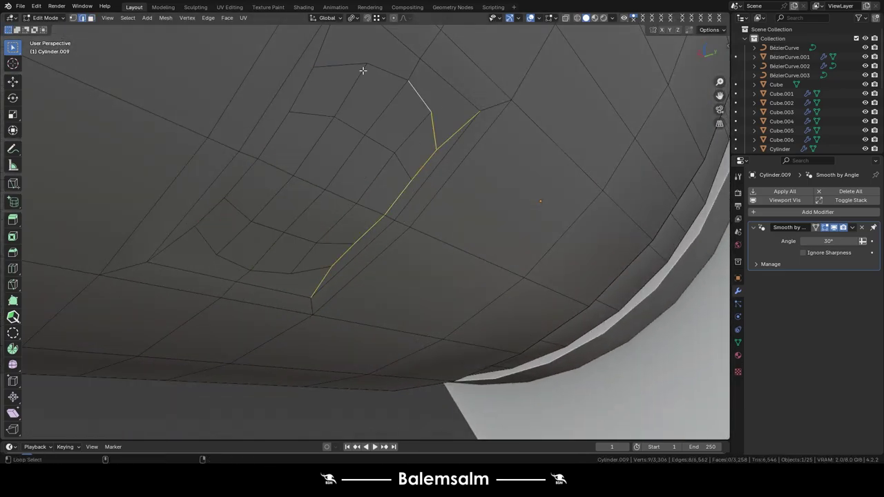
left_click(434, 134, "alt")
key("c")
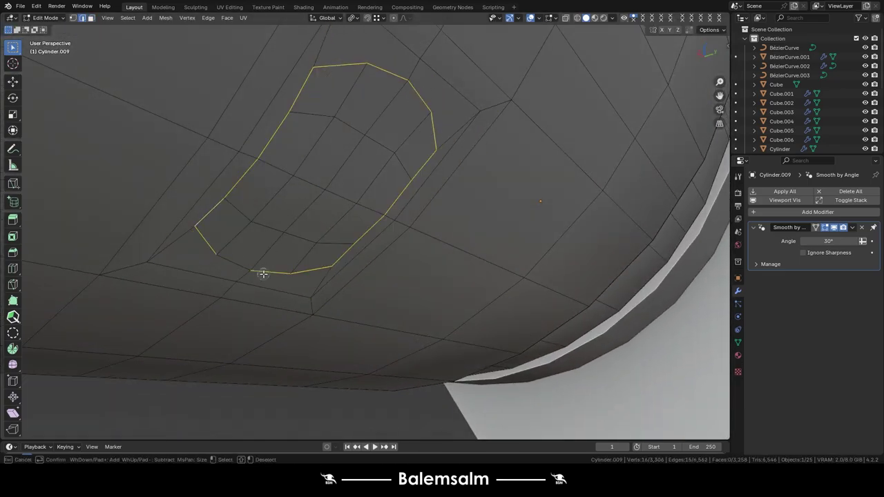
left_click(400, 236)
key("alt+a")
middle_click_drag(400, 237, 389, 129)
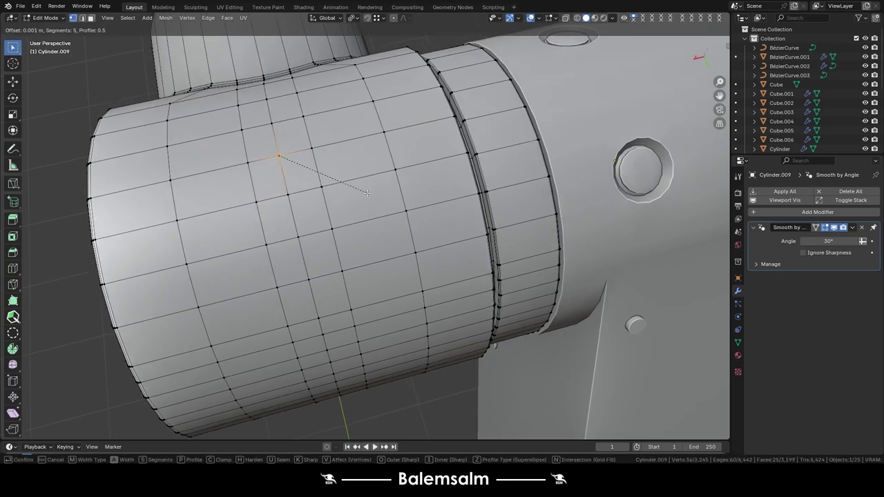
- Confirm the corner vertex bevel, then inset and extrude a panel on Cylinder.006's round end
left_click(367, 192)
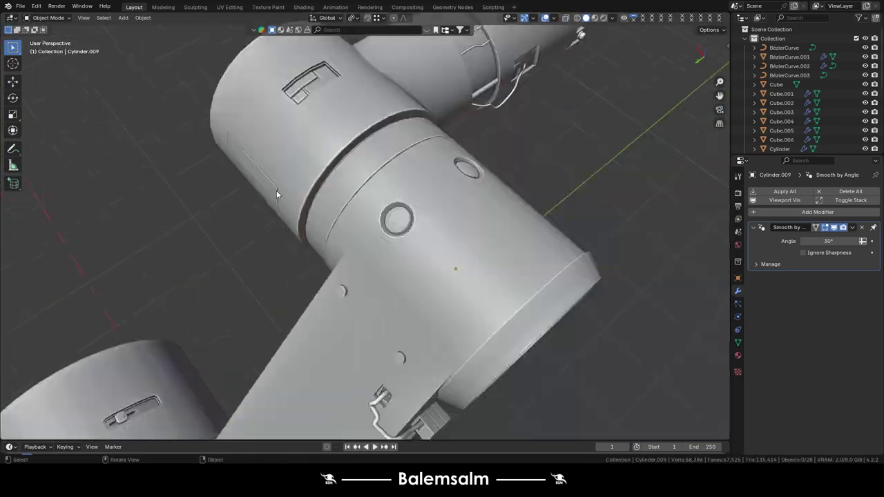
middle_click_drag(277, 194, 416, 143)
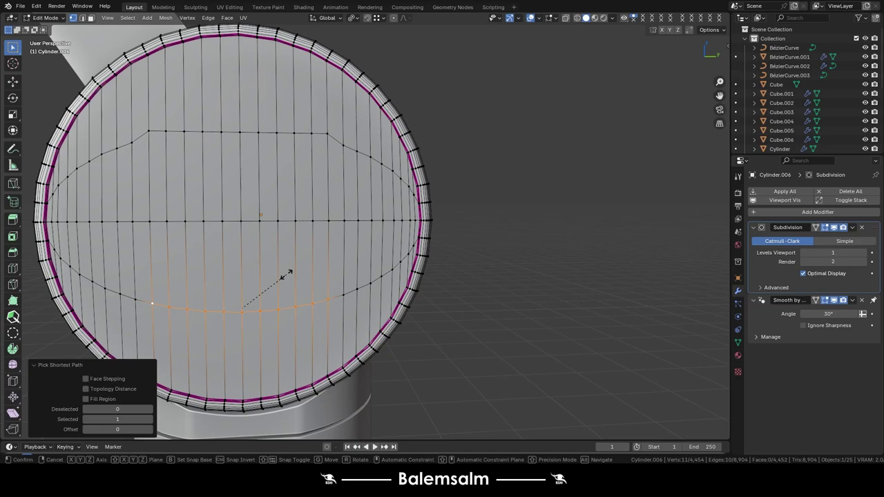
left_click_drag(187, 261, 187, 261)
key("i")
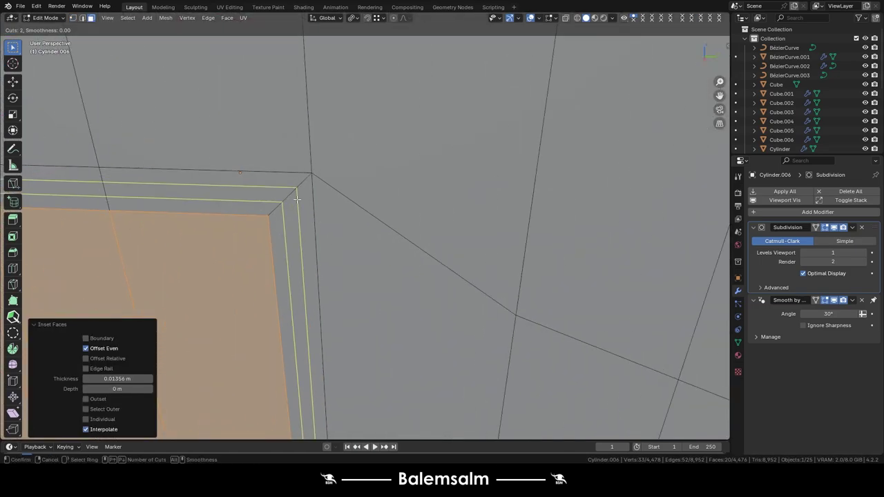
key("e")
left_click(287, 220)
key("alt+z")
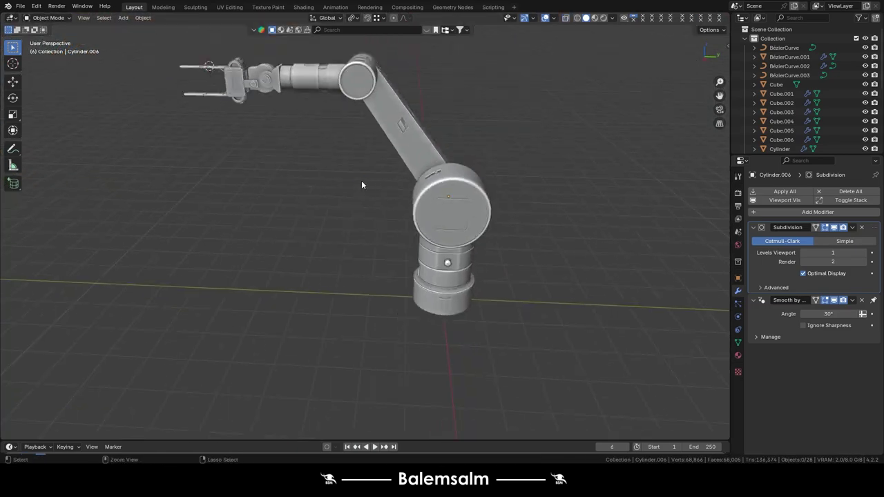
- Add a new cylinder at the base and scale its bottom edge loop outward
mouse_move(361, 183)
middle_mouse_down()
mouse_move(503, 145)
mouse_move(458, 103)
mouse_move(279, 164)
middle_mouse_up()
key("shift+a")
left_click(359, 164)
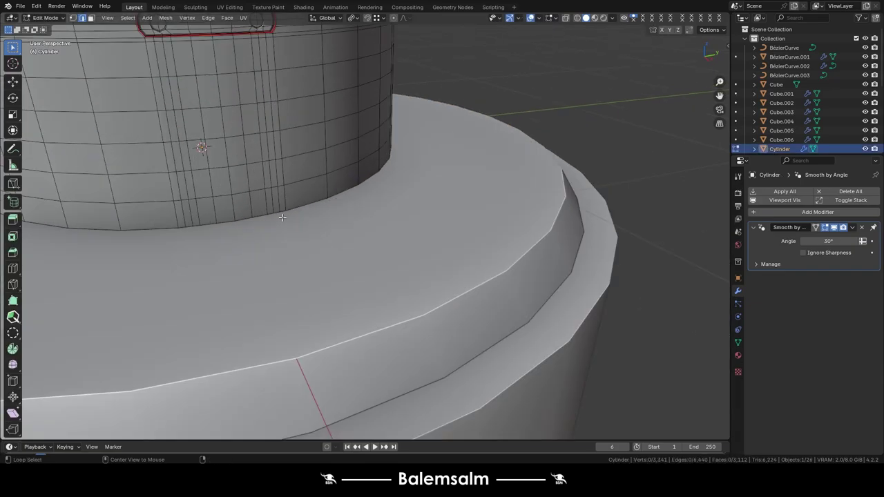
left_click(366, 171, "alt")
key("s")
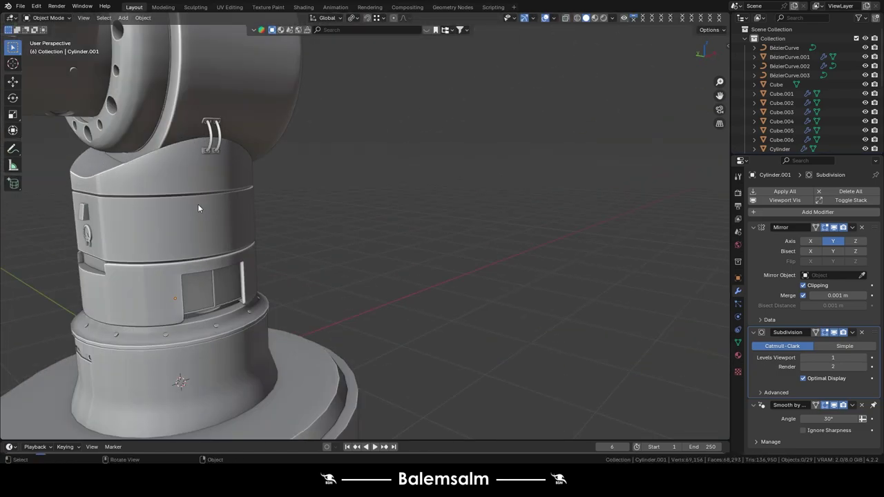
- Orbit and zoom around the robot arm, including a right-side view, to inspect the column base
mouse_move(199, 204)
middle_mouse_down()
mouse_move(214, 170)
mouse_move(260, 167)
middle_mouse_up()
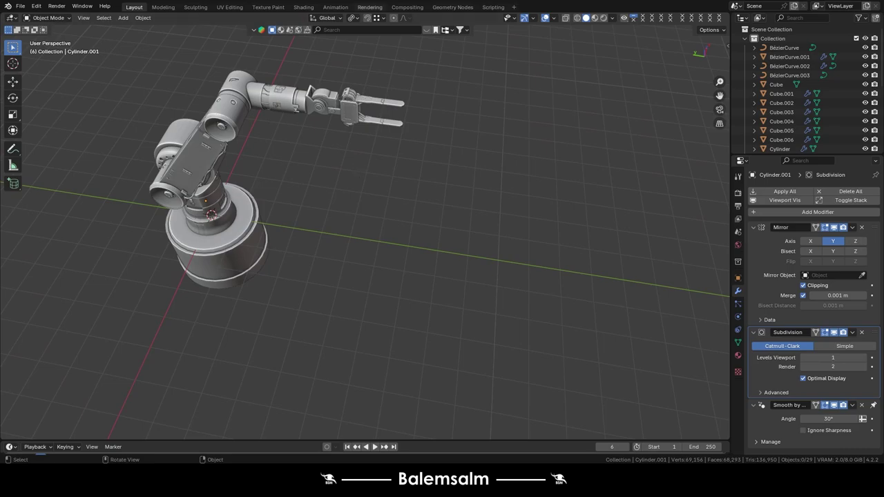
middle_click_drag(253, 147, 259, 129)
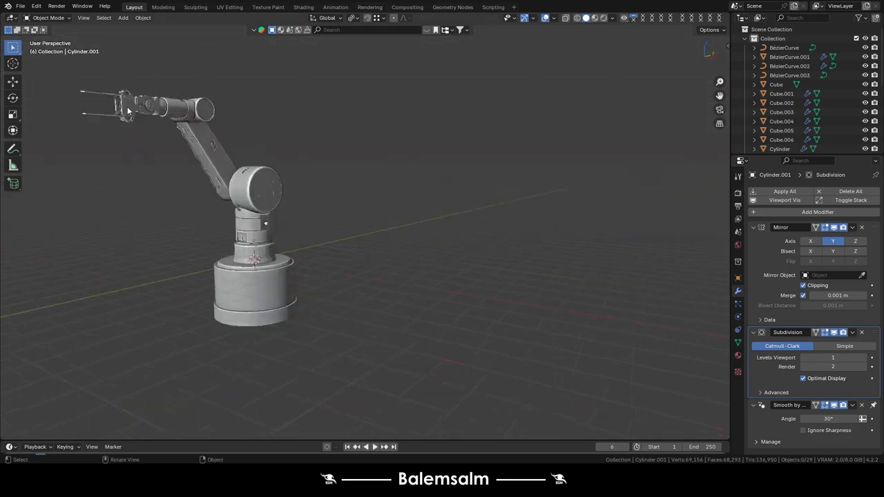
key("KP_3")
key("g")
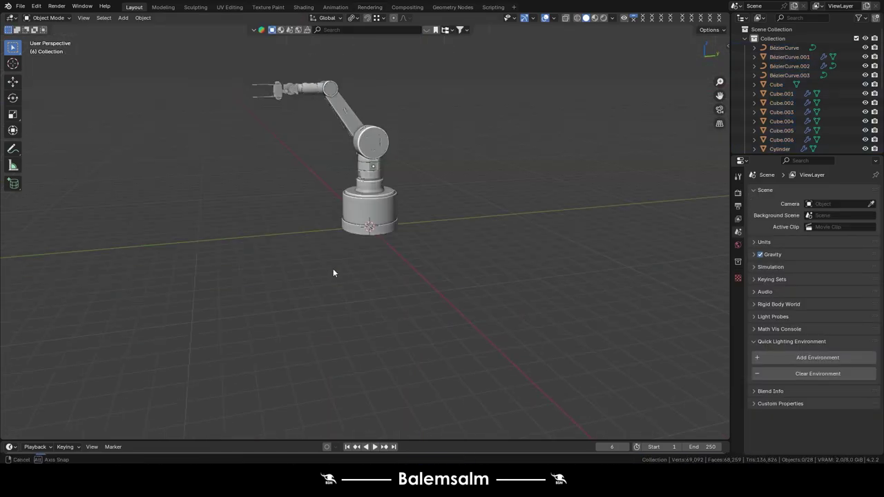
middle_click_drag(397, 194, 134, 138)
scroll(134, 138, "up", 5)
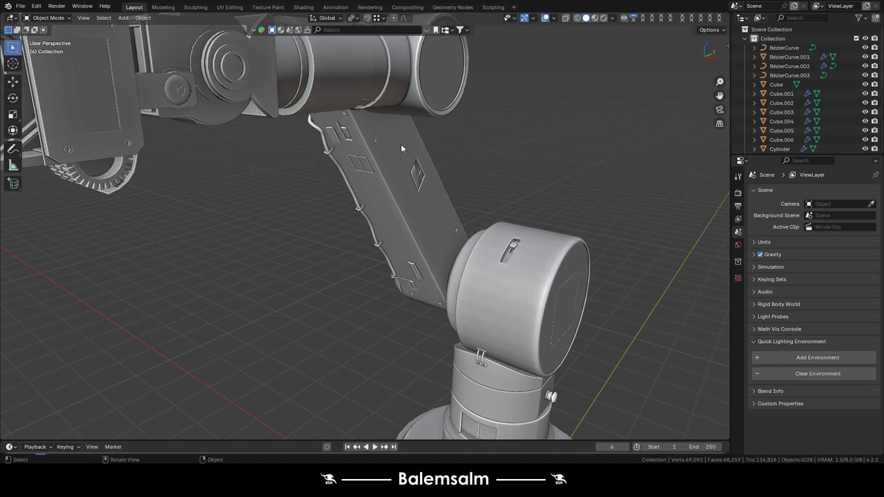
mouse_move(401, 144)
middle_mouse_down()
mouse_move(201, 162)
mouse_move(302, 188)
mouse_move(421, 165)
mouse_move(369, 161)
middle_mouse_up()
scroll(303, 188, "up", 3)
scroll(333, 186, "down", 5)
scroll(421, 165, "up", 4)
scroll(421, 165, "down", 5)
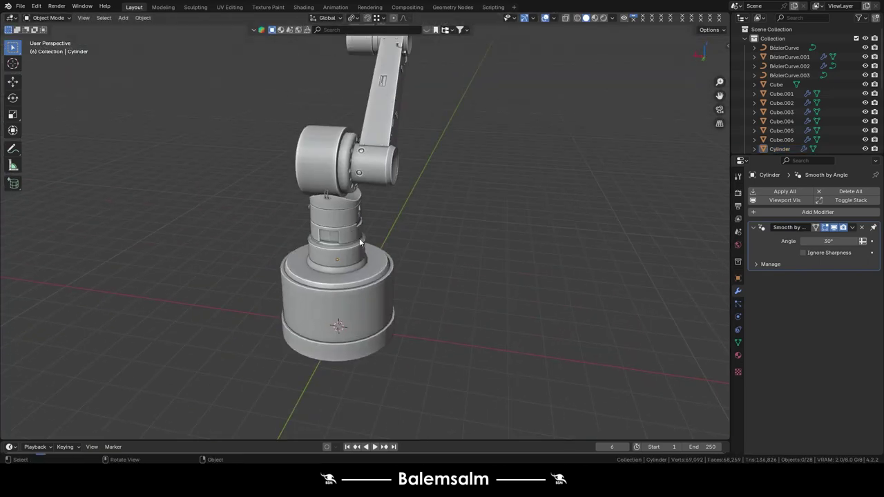
scroll(342, 234, "up", 5)
scroll(338, 262, "up", 4)
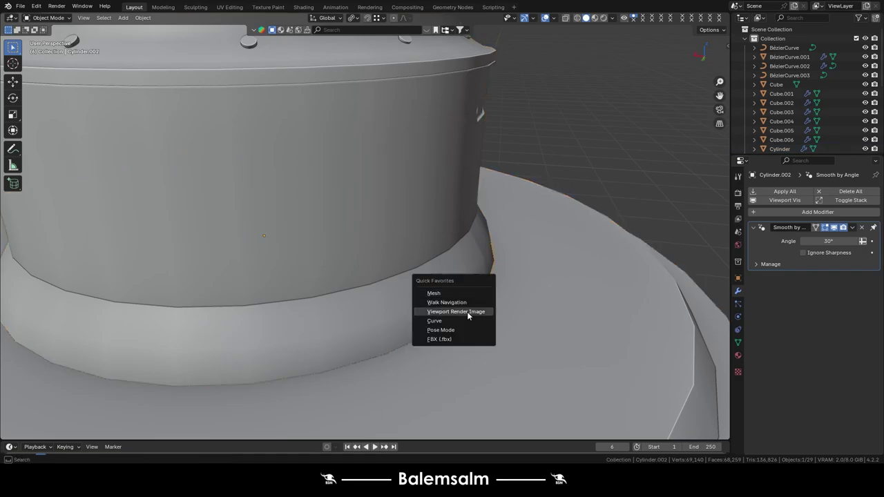
- Convert the duplicated base edge loop into a curve forming a trim ring around the column base
left_click(466, 311)
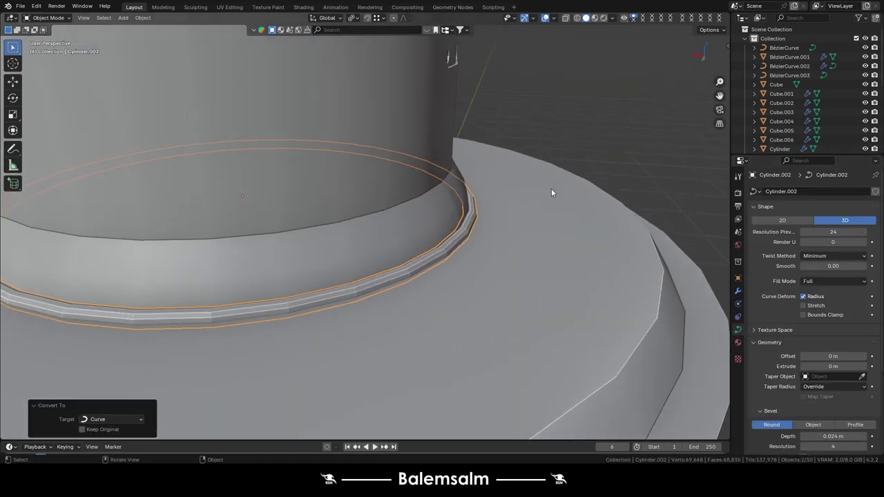
middle_click_drag(551, 192, 562, 191)
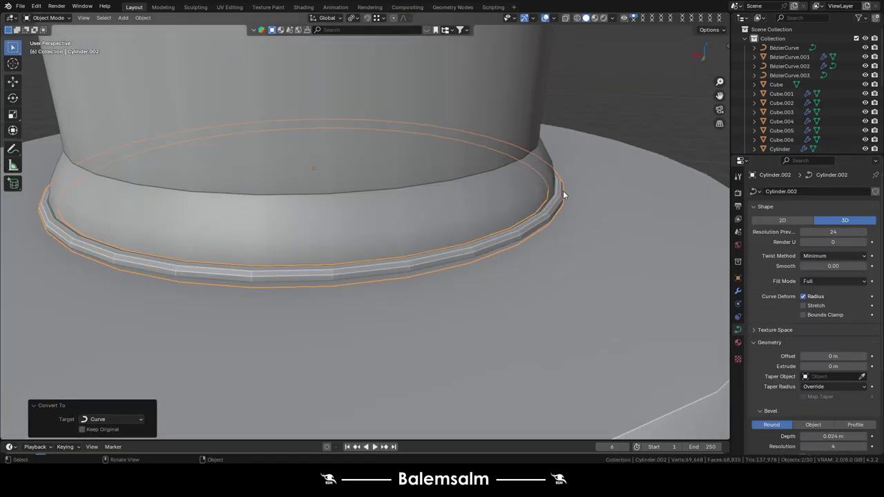
scroll(562, 192, "down", 3)
scroll(562, 191, "up", 3)
scroll(832, 379, "down", 3)
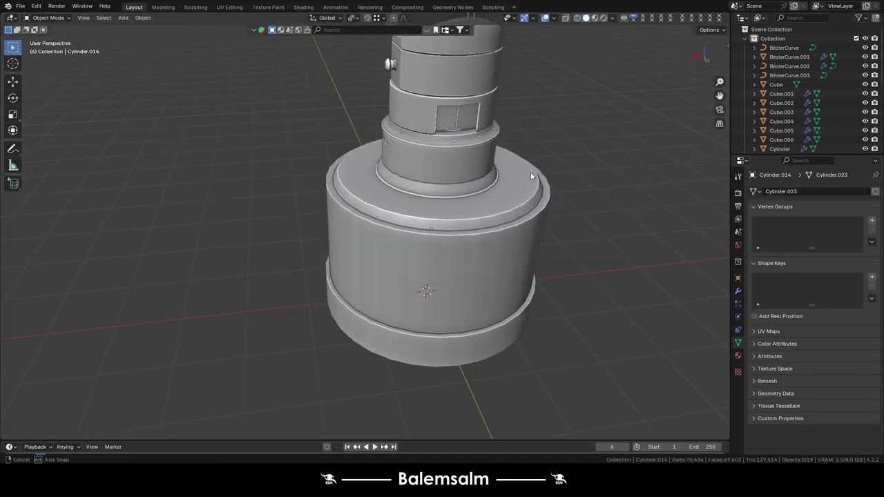
middle_click_drag(531, 176, 442, 169)
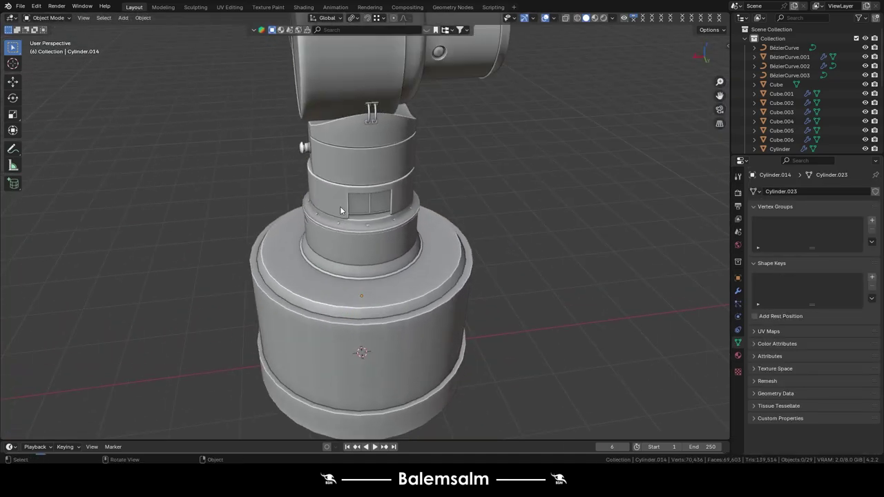
scroll(428, 163, "down", 4)
scroll(264, 200, "up", 5)
mouse_move(436, 122)
middle_mouse_down()
mouse_move(302, 175)
mouse_move(282, 175)
mouse_move(514, 178)
mouse_move(351, 205)
mouse_move(207, 183)
mouse_move(236, 140)
middle_mouse_up()
- Edit the arm's joint cylinder and select the vertices of its round end cap
left_click(236, 139)
key("Tab")
key("KP_Decimal")
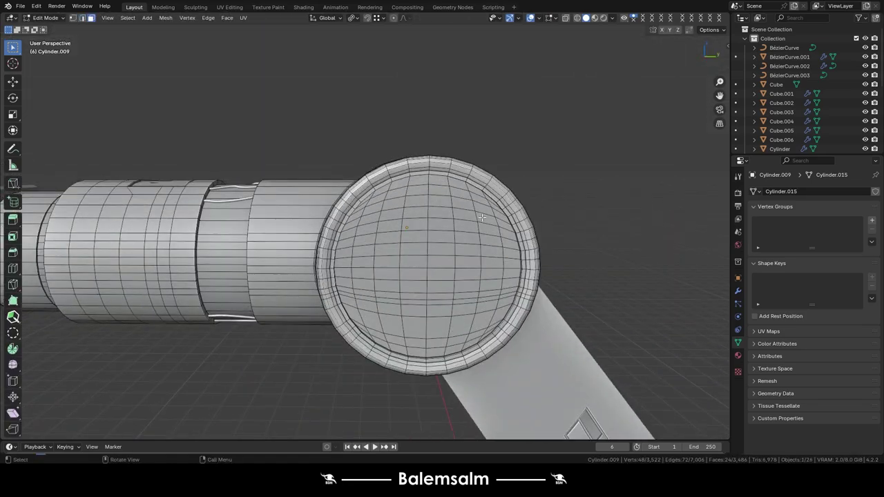
left_click(209, 132, "ctrl")
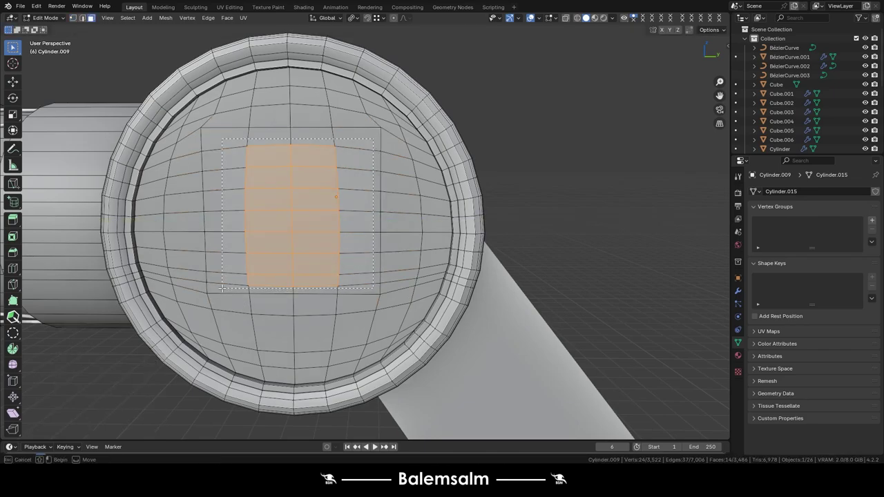
- Even out, flatten and relax the selected cap faces with LoopTools
right_click(318, 193)
left_click(373, 215)
right_click(318, 185)
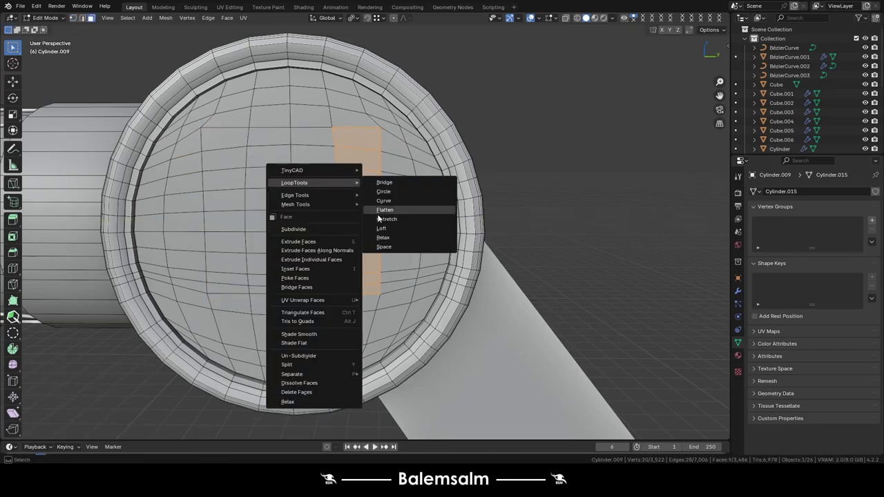
left_click(397, 206)
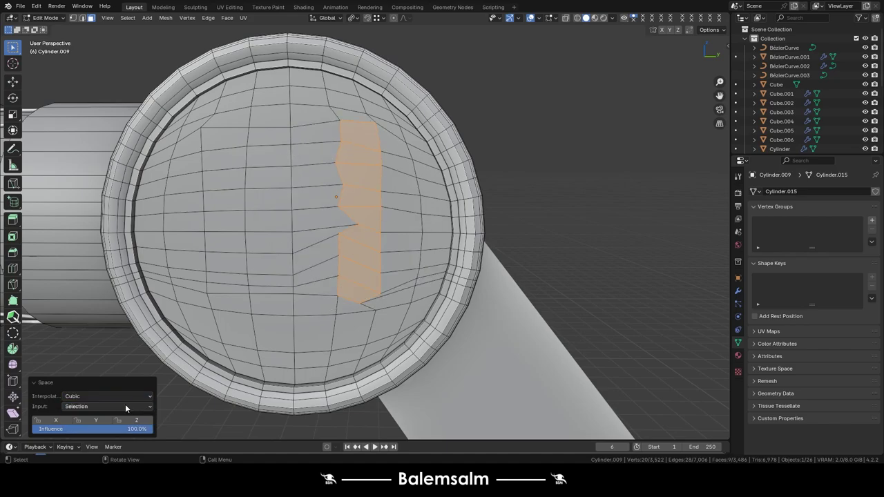
right_click(371, 142)
left_click(420, 193)
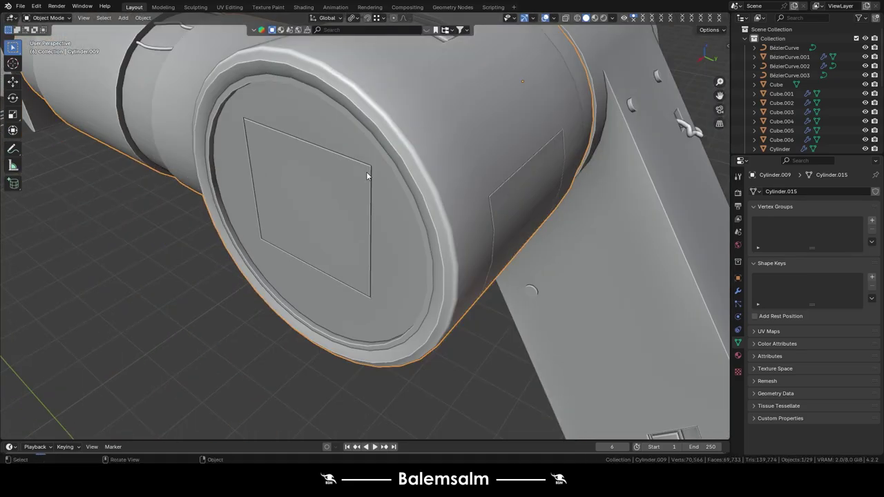
- Orbit and zoom around the arm joint to check the new square panel
scroll(367, 176, "down", 8)
scroll(435, 203, "down", 3)
middle_click_drag(400, 208, 382, 177)
scroll(374, 182, "up", 4)
scroll(382, 177, "up", 4)
scroll(446, 157, "up", 3)
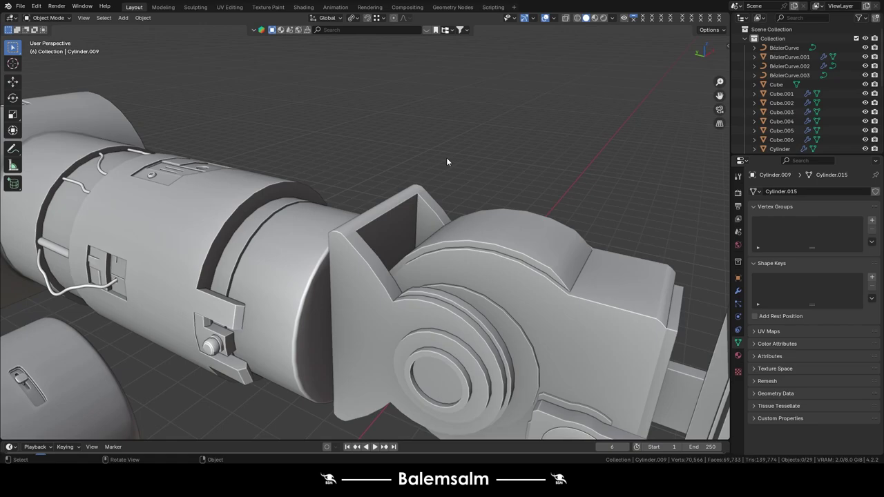
scroll(446, 157, "down", 5)
scroll(395, 135, "up", 5)
middle_click_drag(373, 166, 289, 238)
scroll(336, 218, "up", 3)
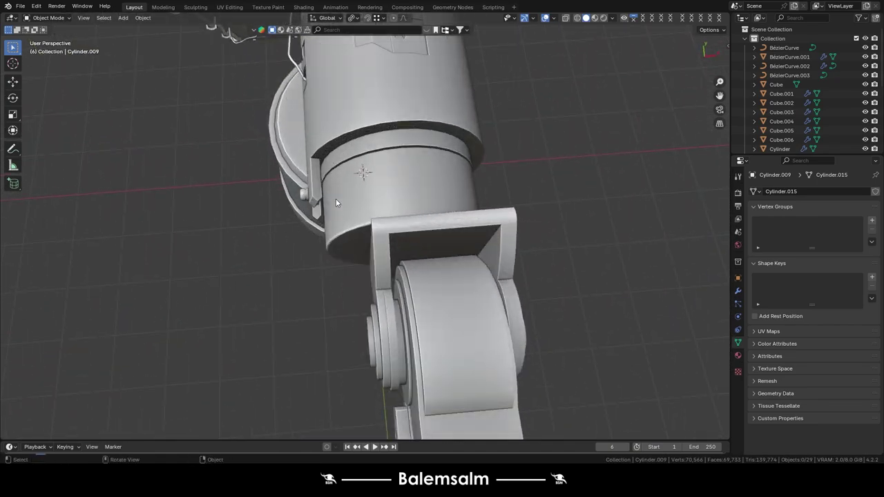
mouse_move(335, 198)
middle_mouse_down()
mouse_move(475, 119)
mouse_move(405, 154)
mouse_move(367, 224)
middle_mouse_up()
scroll(367, 224, "down", 5)
scroll(397, 180, "up", 5)
- Scale the new cube down into a thin box
scroll(260, 84, "down", 5)
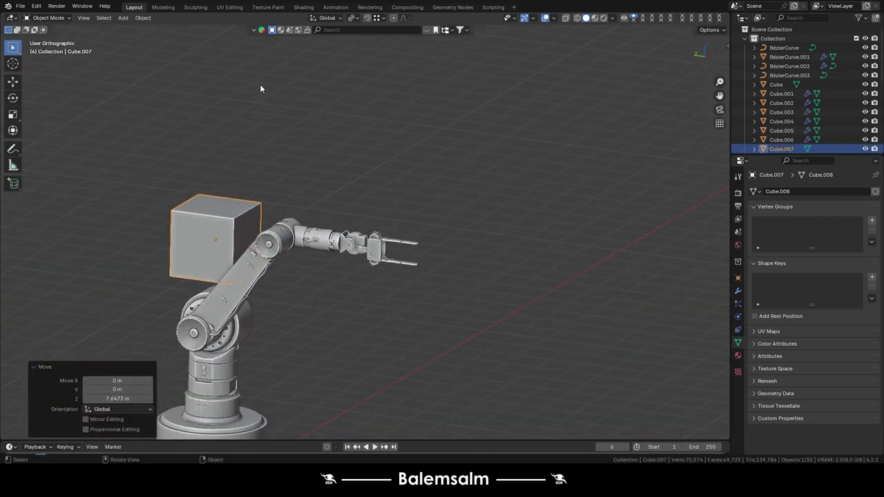
key("Tab")
key("KP_3")
key("s")
left_click(292, 259)
scroll(292, 258, "up", 4)
scroll(236, 265, "up", 2)
mouse_move(236, 265)
middle_mouse_down()
mouse_move(193, 207)
mouse_move(222, 127)
middle_mouse_up()
key("KP_1")
middle_click_drag(207, 184, 234, 135)
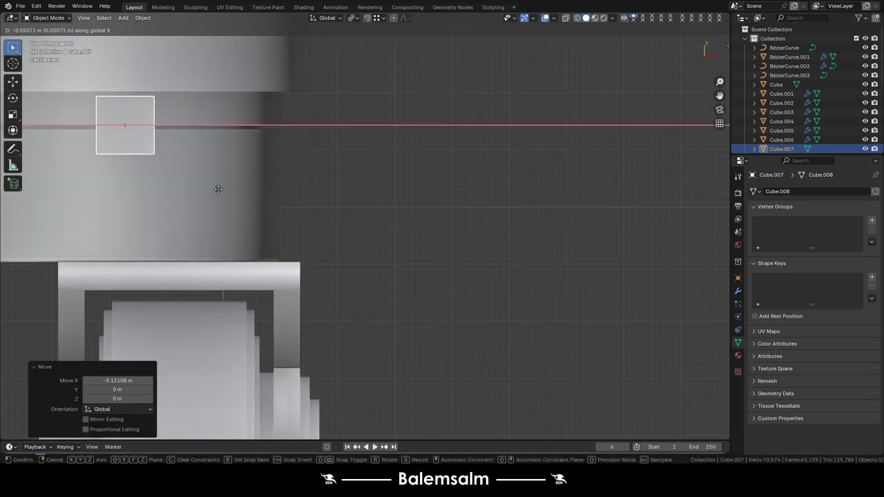
- Move the box along X onto the forearm and shift its geometry along Y near the wrist
key("Tab")
key("g")
key("x")
key("Tab")
key("g")
key("y")
left_click(207, 207)
mouse_move(207, 207)
middle_mouse_down()
mouse_move(194, 257)
mouse_move(228, 207)
mouse_move(218, 233)
mouse_move(309, 270)
middle_mouse_up()
scroll(193, 257, "up", 3)
left_click(223, 252)
left_click(254, 224)
- Extrude the box's strips upward into ribs and slide their edges into place
key("g")
key("g")
key("e")
left_click(207, 207)
key("g")
key("g")
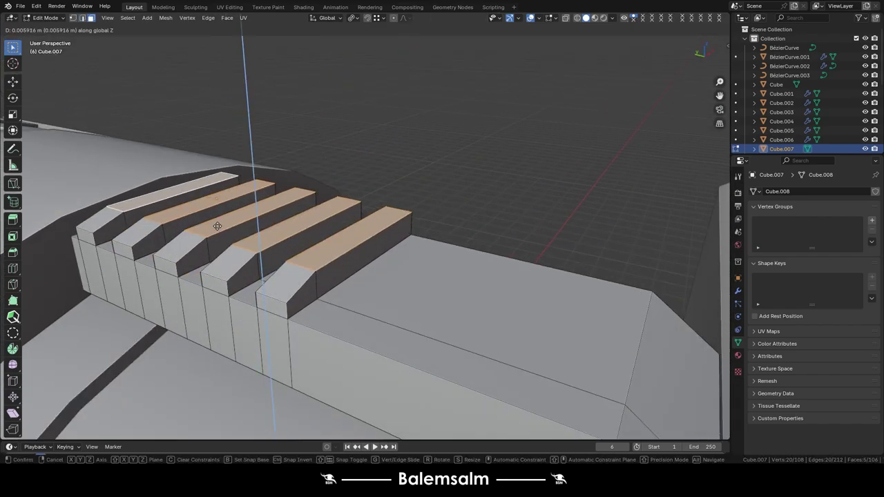
left_click(217, 227)
middle_click_drag(217, 226, 278, 273)
- Add loop cuts, extrude the inset faces into a block, and scale the new loop along Z
key("ctrl+r")
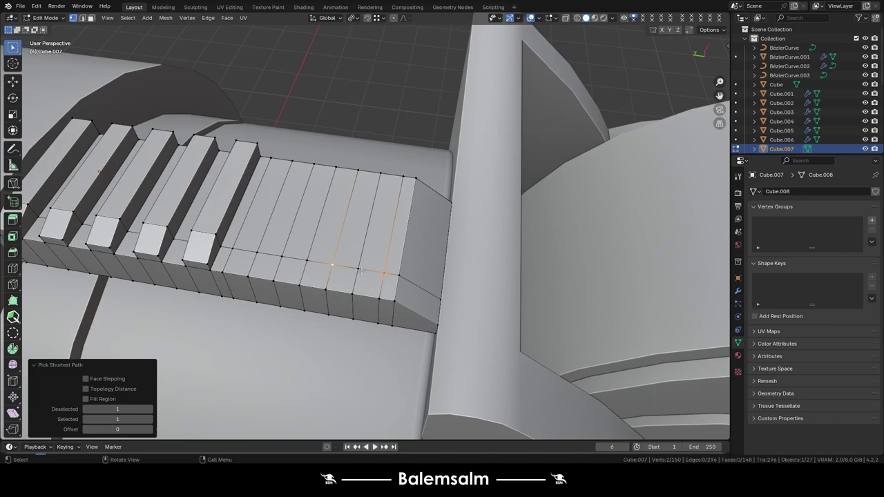
key("e")
left_click(454, 235)
middle_click_drag(454, 235, 483, 276)
key("ctrl+r")
left_click(518, 277)
key("s")
key("z")
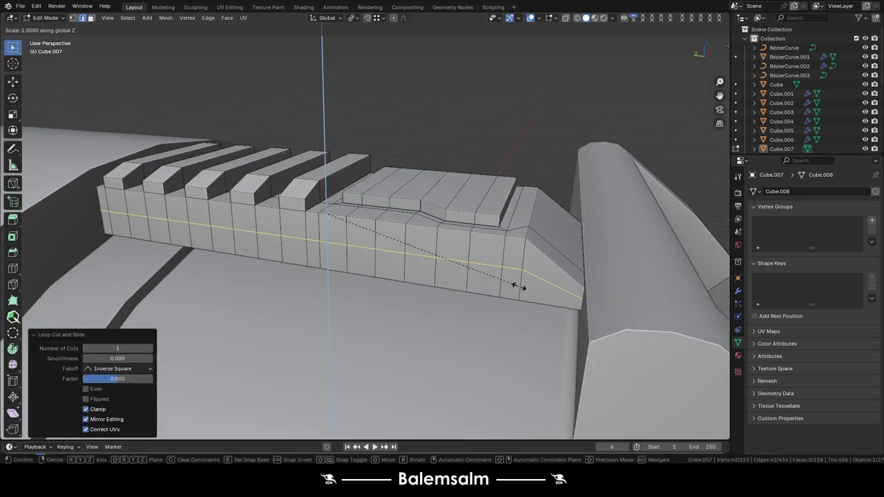
key("Tab")
- Add a Mirror modifier reflecting the vent along X across Cylinder.009
scroll(391, 273, "down", 5)
middle_click_drag(345, 242, 237, 215)
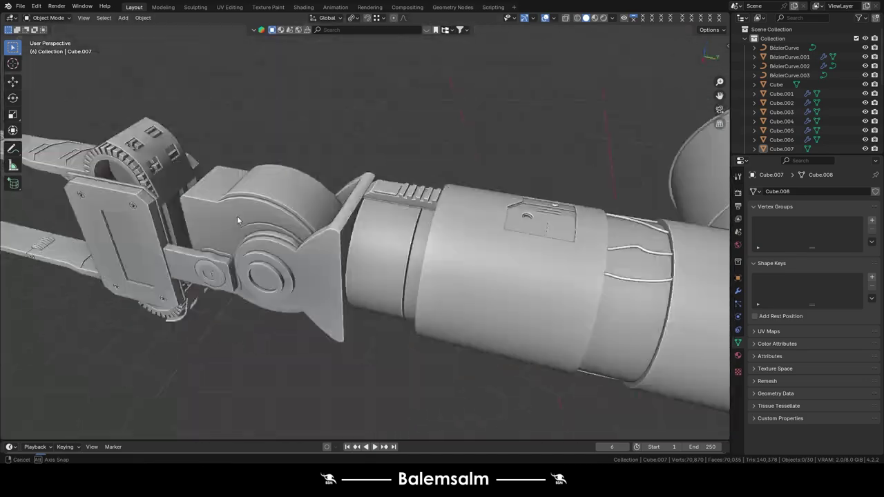
scroll(346, 242, "up", 4)
left_click(737, 291)
left_click(775, 190)
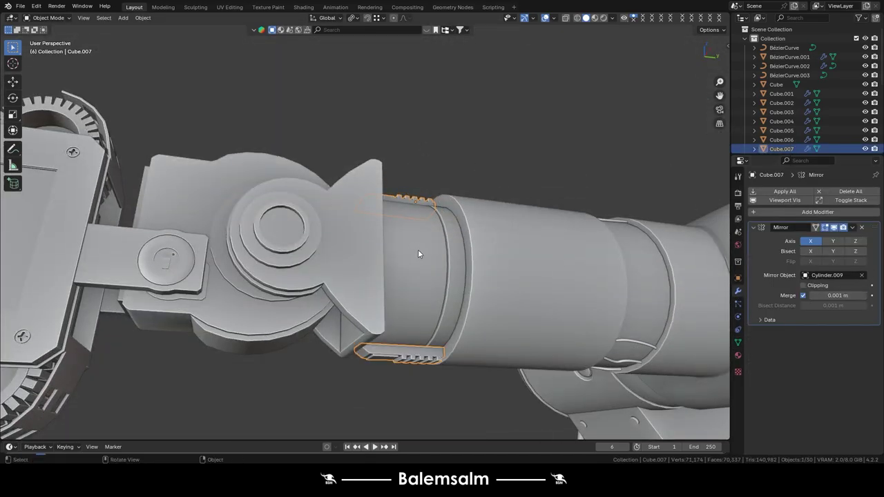
- Deselect everything and orbit around the assembled arm to inspect the mirrored vent
key("alt+a")
scroll(417, 254, "up", 5)
middle_click_drag(417, 254, 389, 198)
scroll(389, 198, "down", 6)
scroll(492, 170, "up", 3)
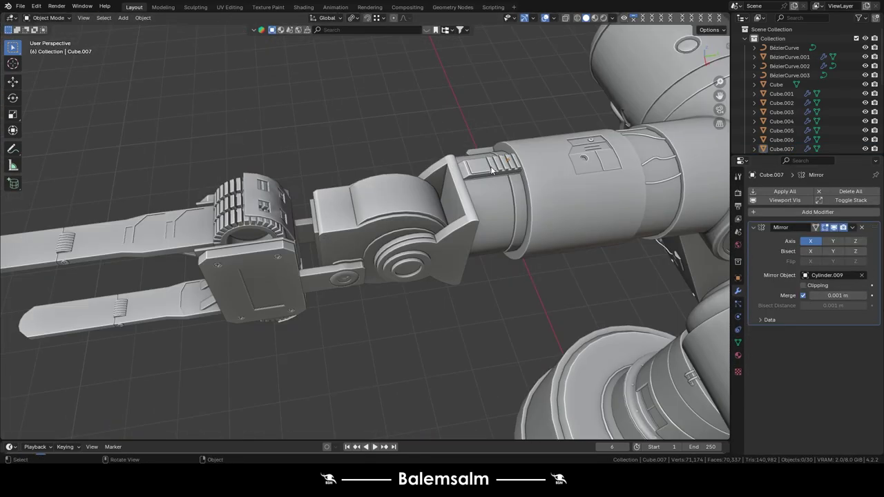
mouse_move(493, 170)
middle_mouse_down()
mouse_move(474, 213)
mouse_move(424, 142)
mouse_move(225, 285)
mouse_move(606, 142)
mouse_move(356, 203)
mouse_move(422, 148)
mouse_move(447, 171)
mouse_move(345, 171)
mouse_move(609, 131)
mouse_move(446, 187)
mouse_move(403, 191)
middle_mouse_up()
left_click(423, 142)
scroll(225, 286, "down", 5)
key("a")
key("alt+a")
scroll(447, 169, "up", 4)
scroll(345, 171, "down", 3)
scroll(475, 173, "down", 5)
scroll(508, 170, "up", 5)
- Select all objects and orbit around the finished robot arm
key("a")
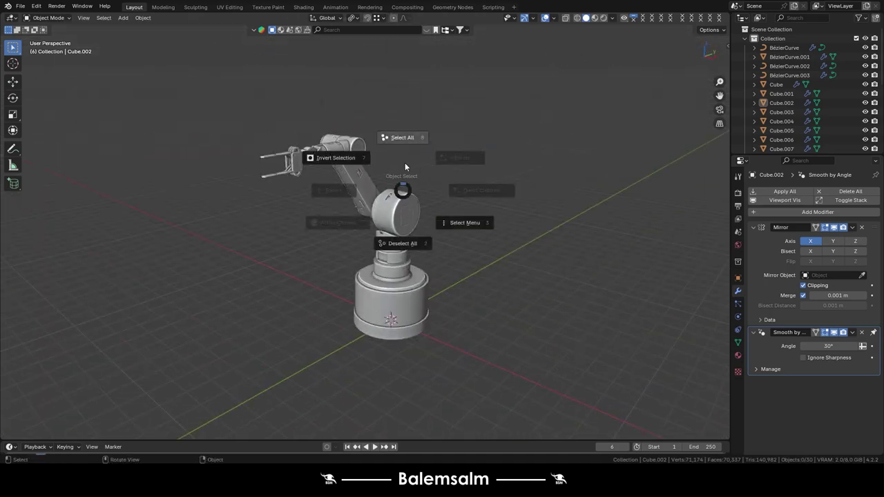
left_click(406, 167)
scroll(470, 178, "up", 5)
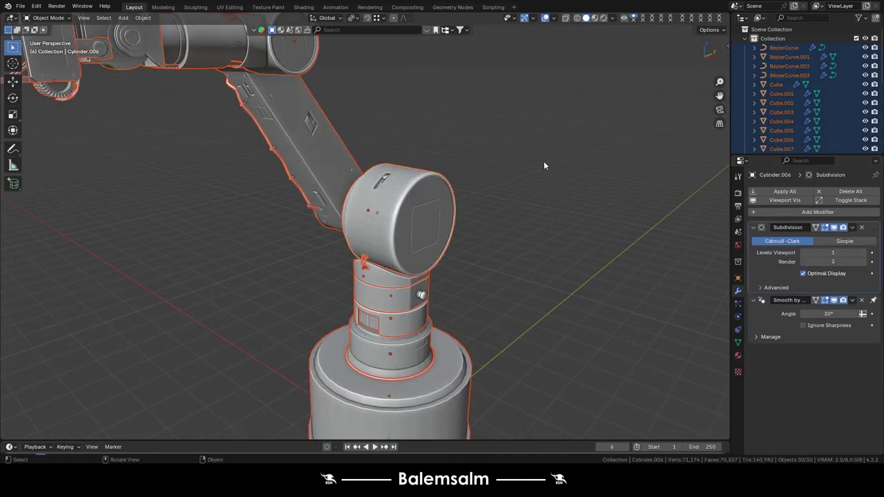
scroll(580, 117, "down", 5)
scroll(676, 215, "up", 6)
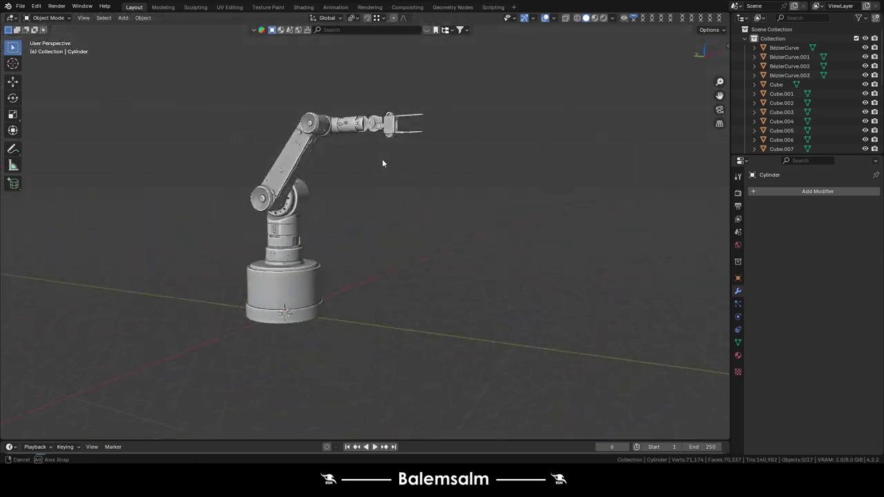
middle_click_drag(382, 163, 261, 215)
middle_click_drag(334, 174, 197, 190)
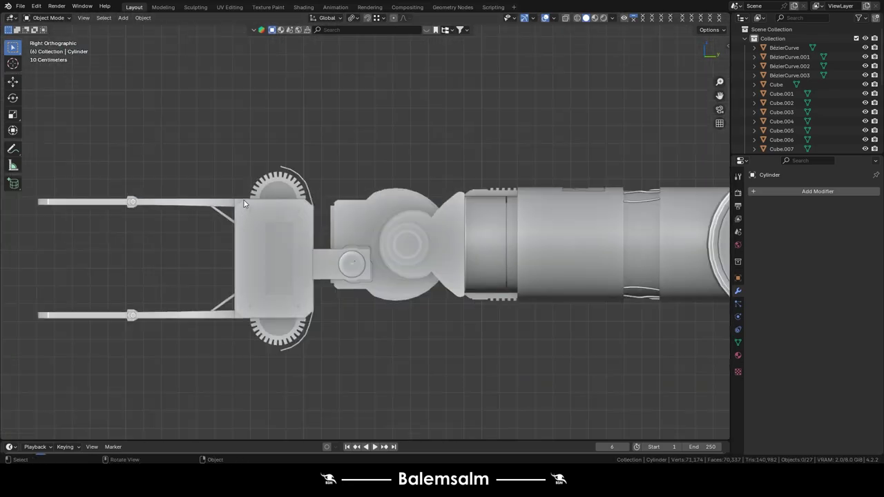
middle_click_drag(360, 236, 280, 207)
- Set viewport lighting to MatCap using the black MatCap
left_click(611, 18)
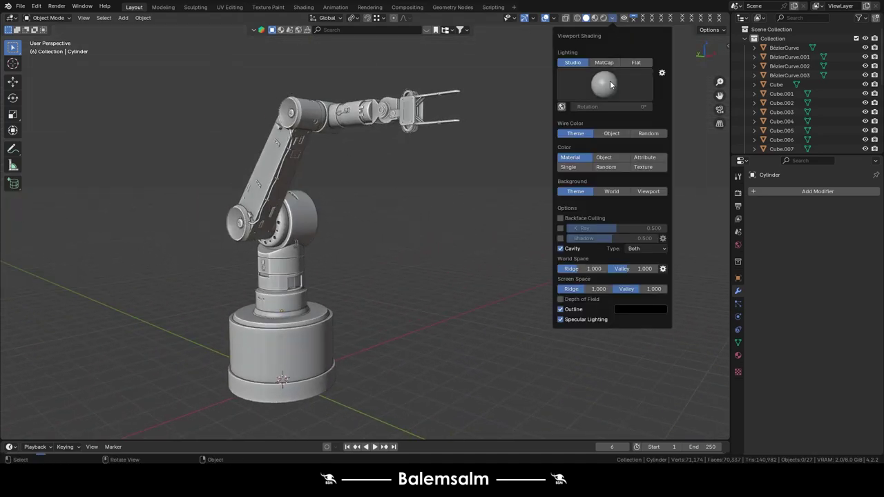
left_click(603, 62)
left_click(572, 144)
mouse_move(324, 205)
middle_mouse_down()
mouse_move(350, 214)
mouse_move(418, 173)
mouse_move(493, 182)
mouse_move(328, 157)
mouse_move(479, 190)
middle_mouse_up()
scroll(479, 189, "down", 3)
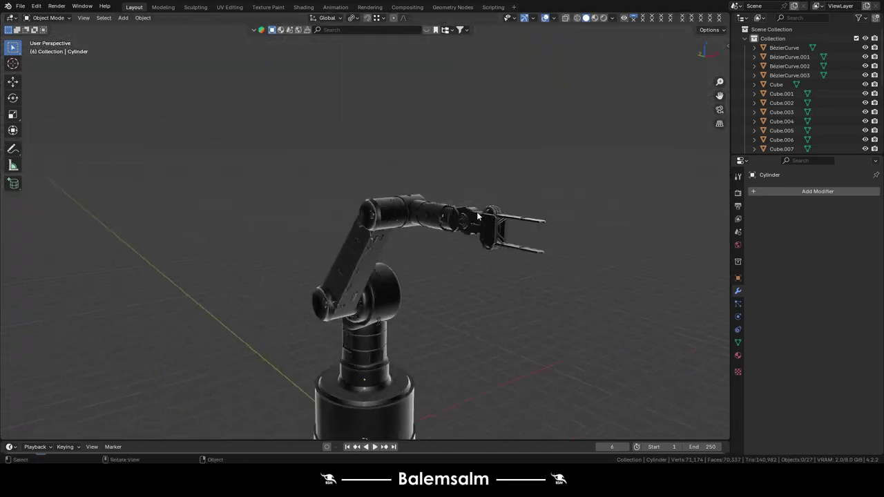
- Change the viewport MatCap to the red clay look
left_click(611, 18)
left_click(676, 223)
scroll(445, 215, "up", 3)
mouse_move(445, 215)
middle_mouse_down()
mouse_move(303, 148)
mouse_move(360, 188)
middle_mouse_up()
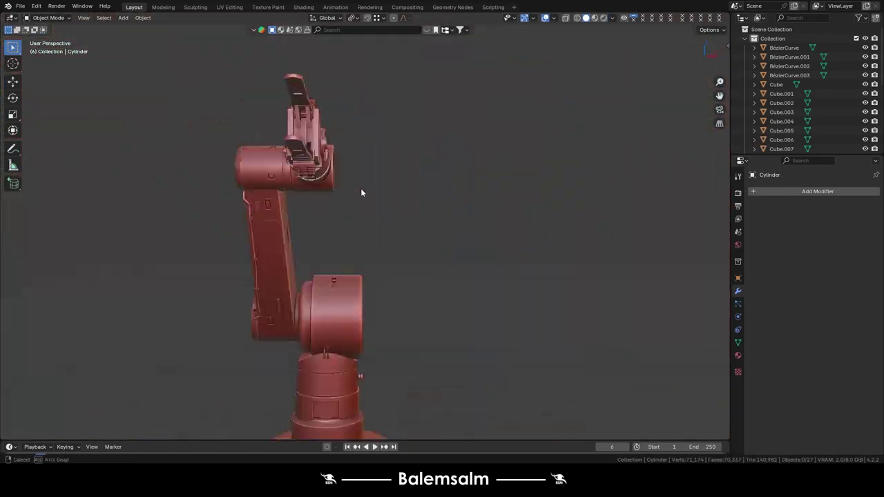